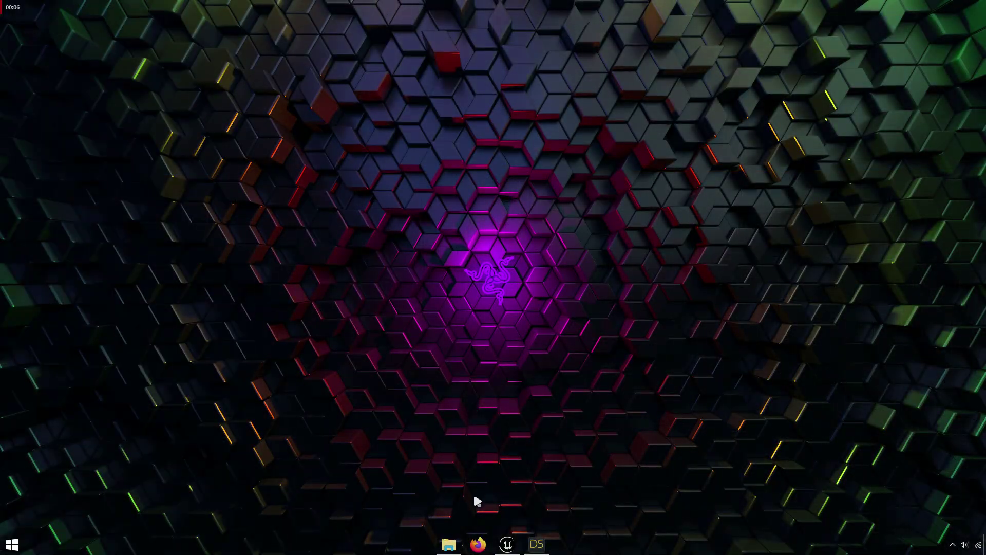
Locate DazIK.uasset in the Legend folder, then return to the Unreal project
left_click(448, 544)
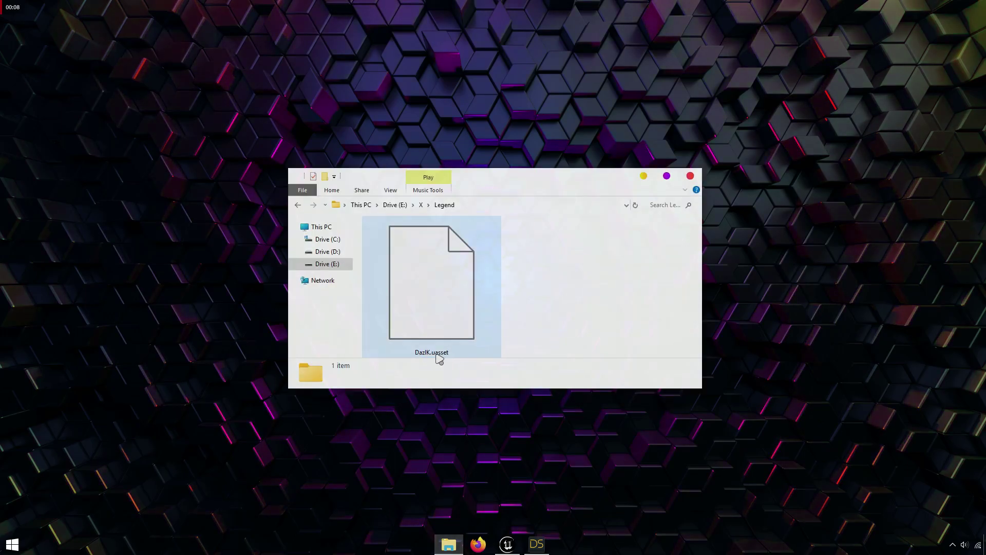
left_click(435, 326)
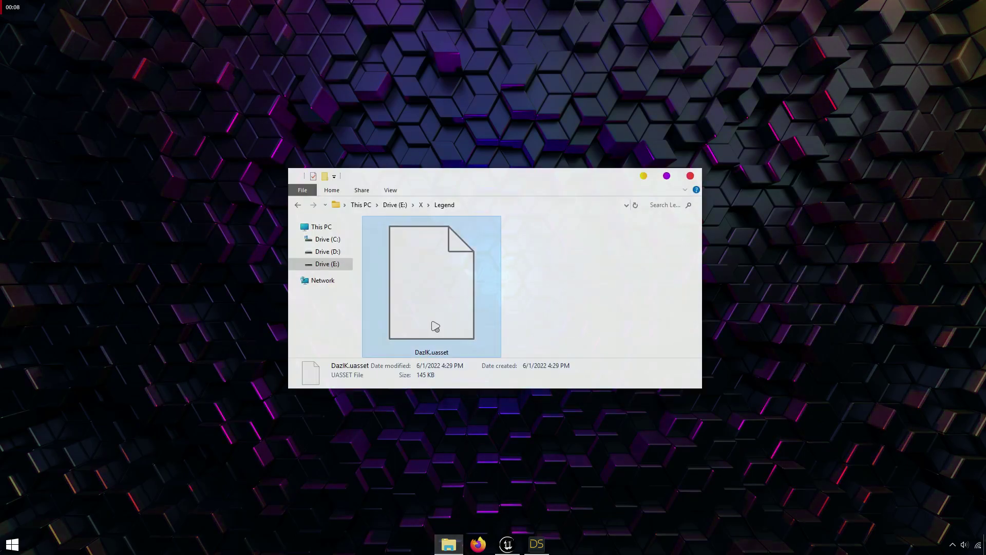
left_click(507, 544)
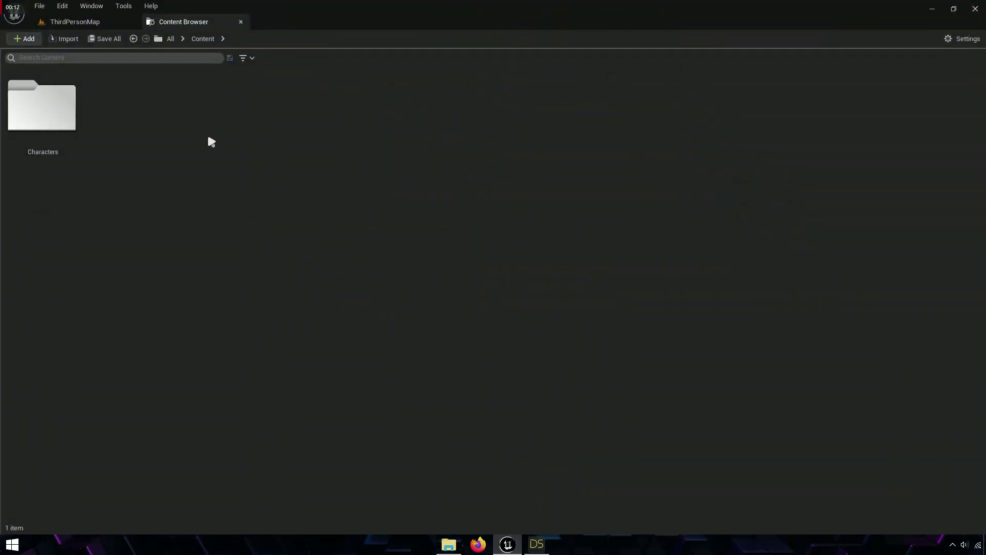
Create a new folder named Daz under Content
right_click(211, 142)
left_click(297, 213)
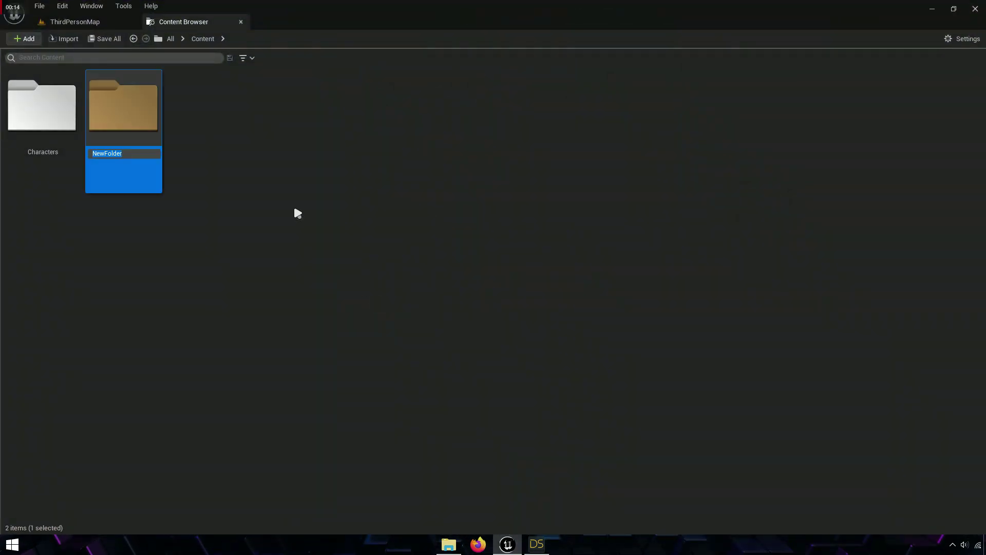
type("Daz")
key("Return")
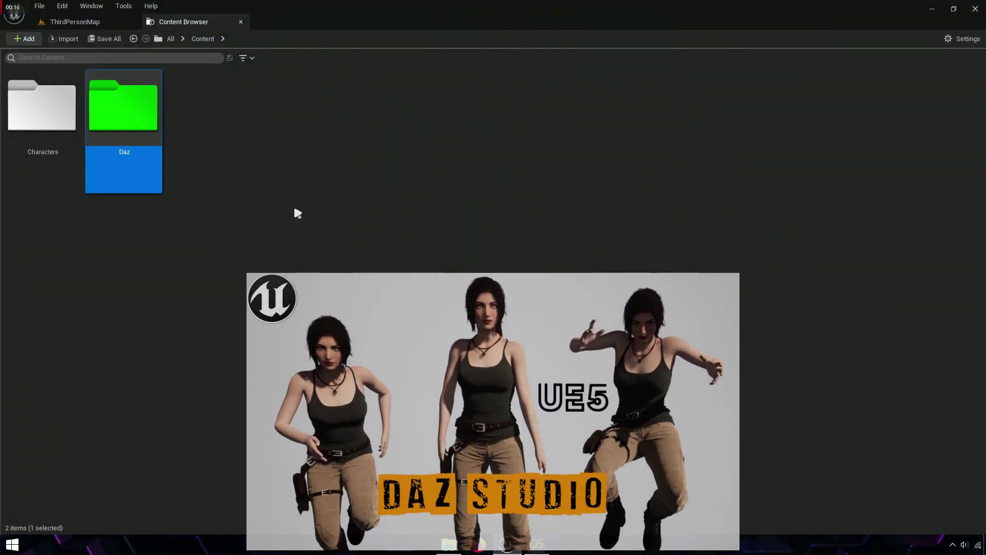
Inside Daz, create an IK subfolder and bring up its options
double_click(127, 137)
right_click(129, 150)
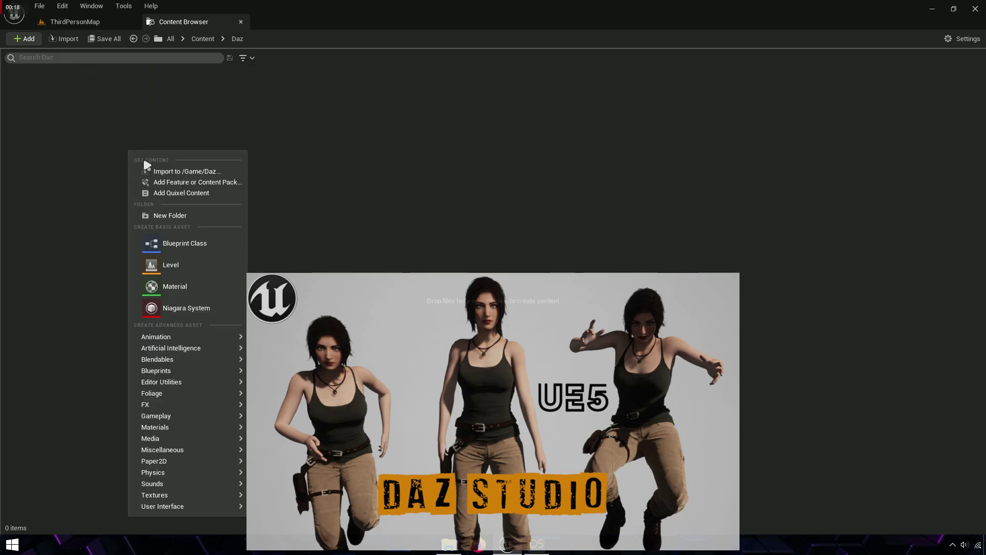
left_click(157, 216)
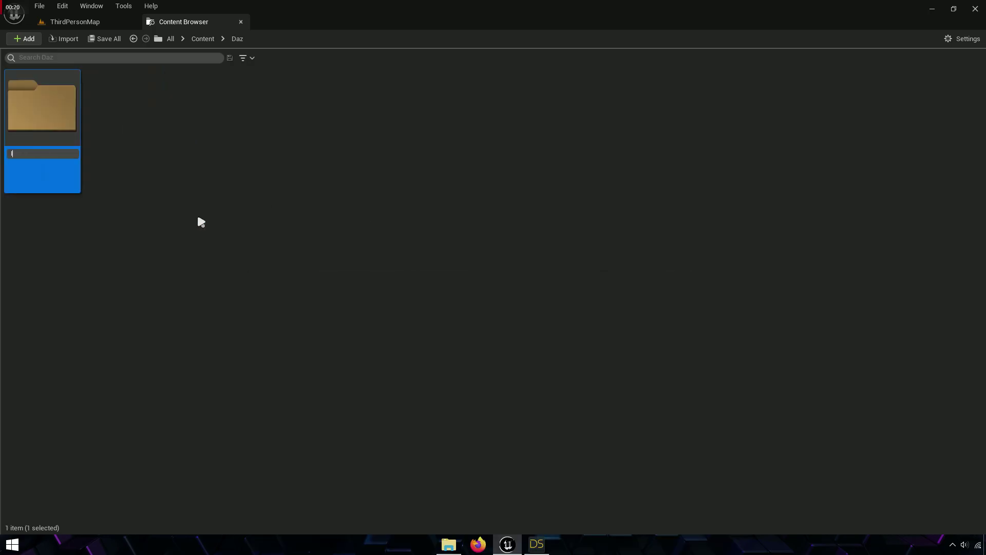
type("K")
key("Return")
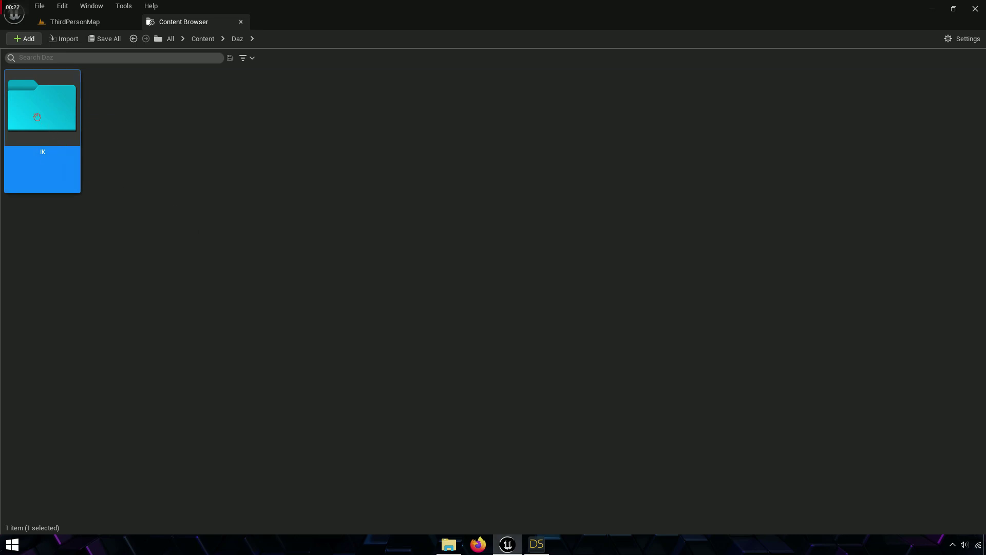
right_click(37, 118)
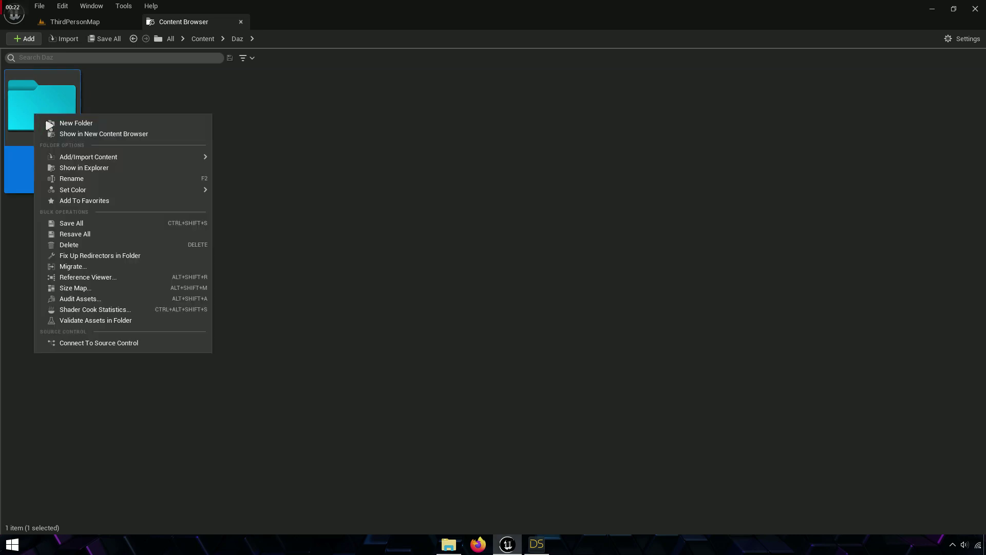
Show the IK folder in Explorer and place it beside the Legend folder window
left_click(84, 172)
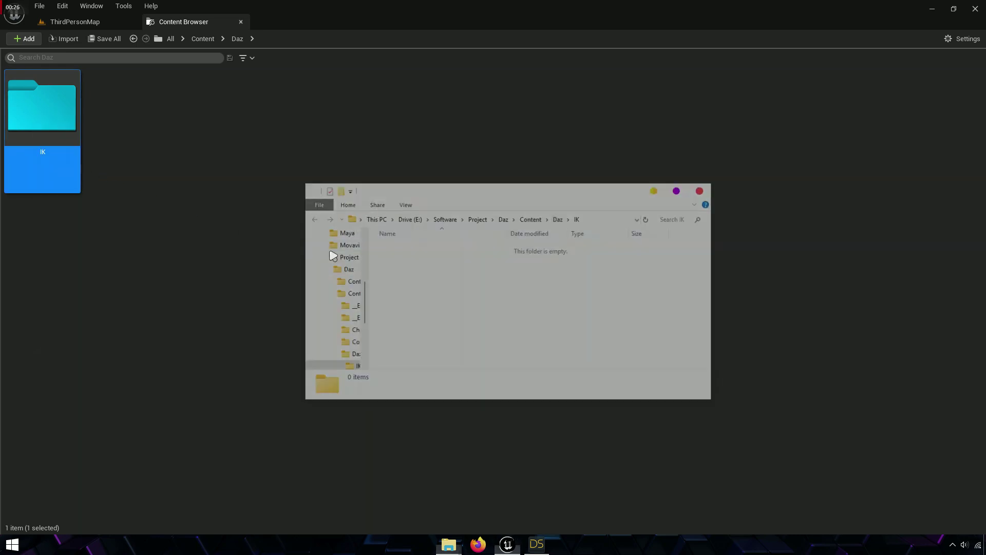
left_click_drag(487, 183, 275, 149)
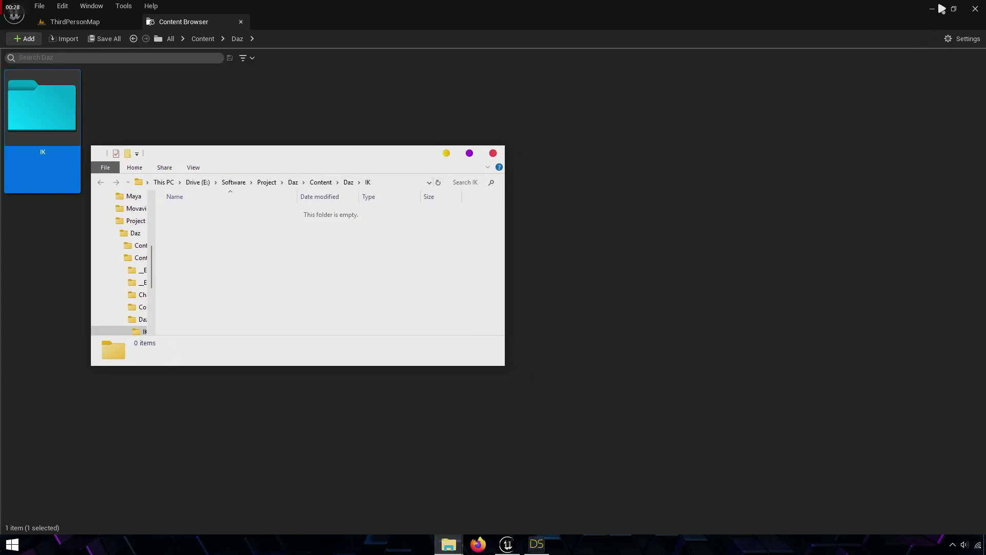
left_click(940, 6)
mouse_move(536, 183)
left_mouse_down()
mouse_move(757, 186)
mouse_move(786, 169)
left_mouse_up()
Copy DazIK.uasset from Legend and paste it into the project's IK folder
right_click(671, 291)
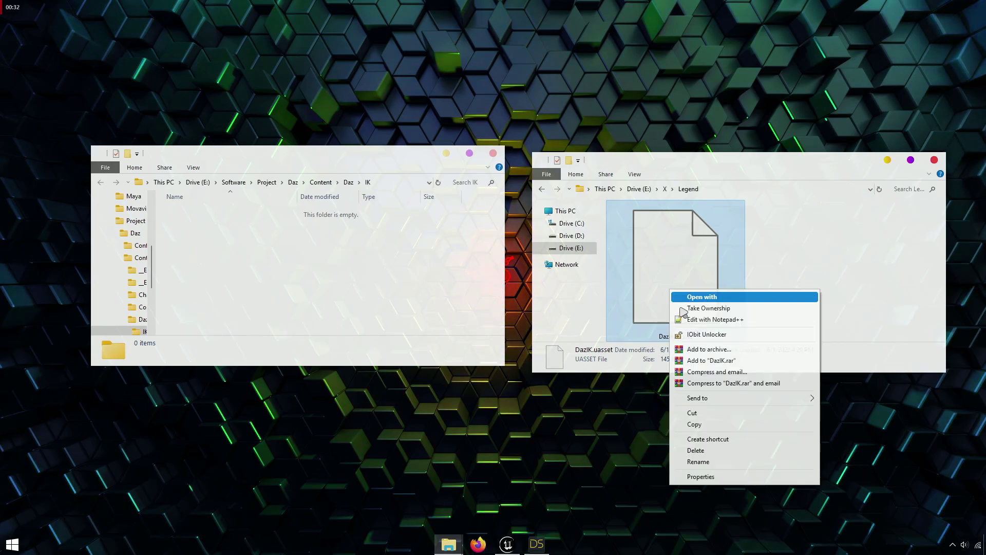
left_click(695, 424)
left_click(289, 256)
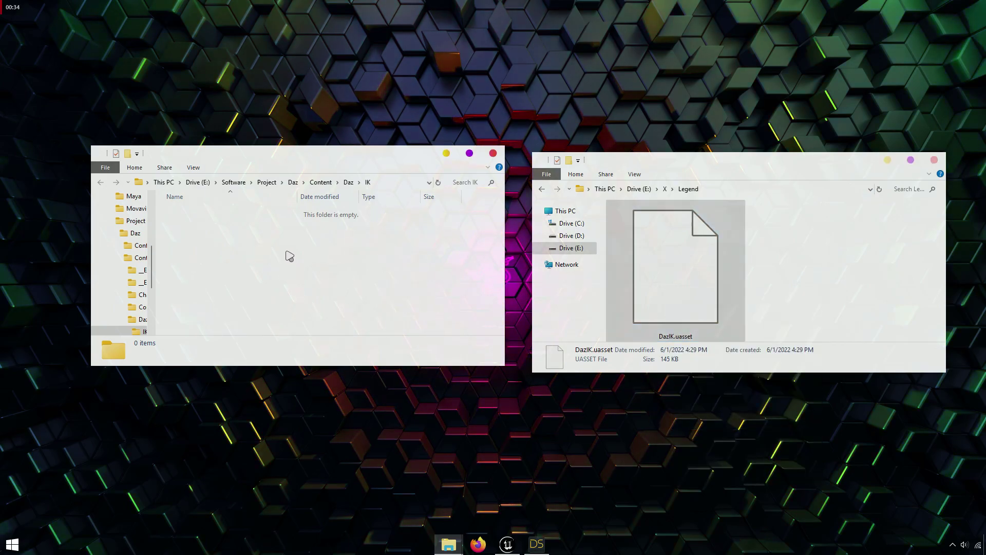
right_click(266, 231)
left_click(293, 319)
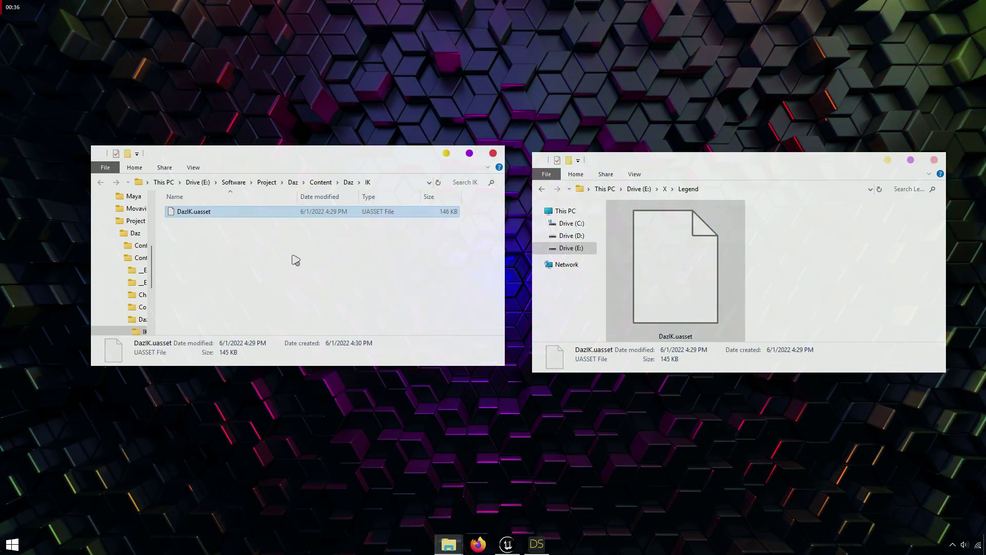
Close both Explorer windows and switch to Daz Studio
left_click(934, 160)
left_click_drag(395, 160, 597, 173)
left_click(695, 165)
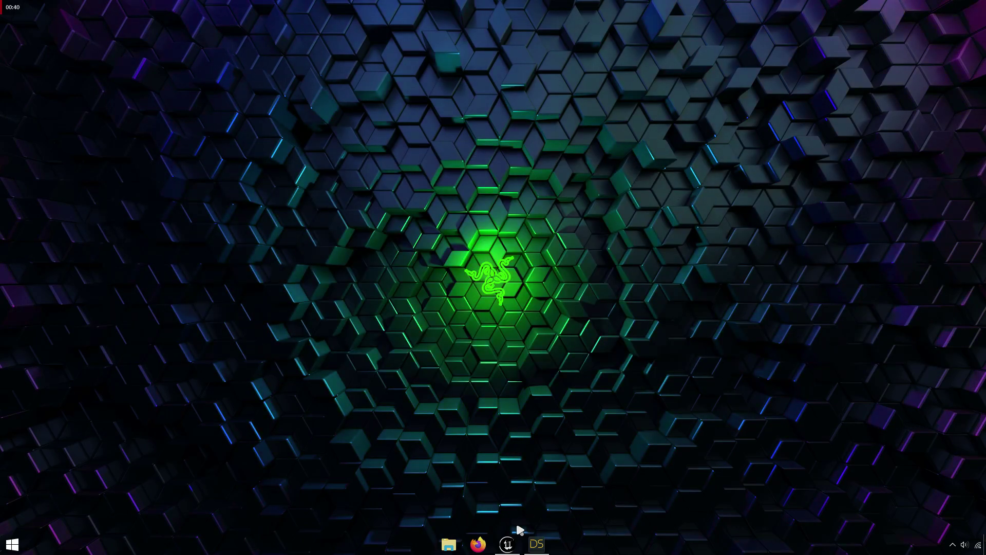
left_click(508, 543)
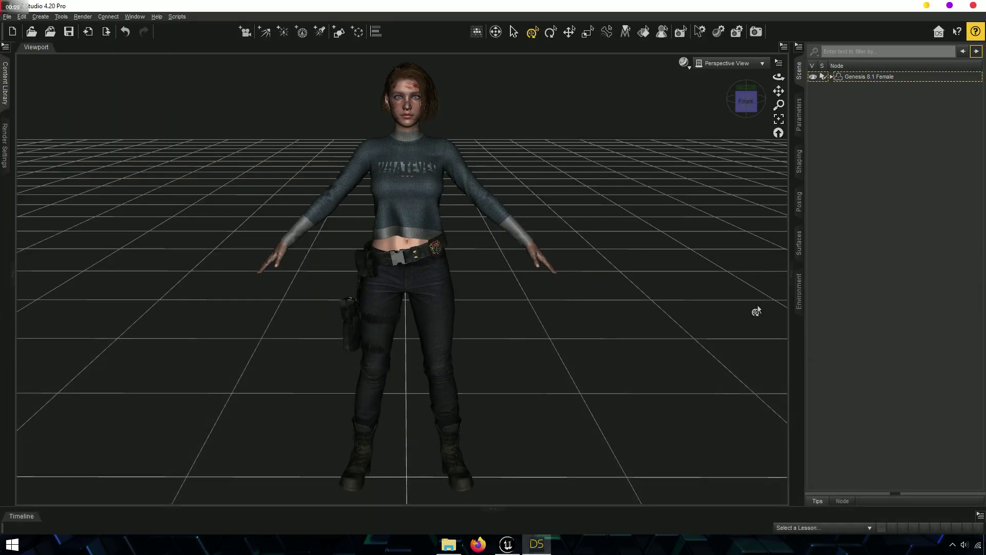
Export Genesis 8.1 Female as FBX into Legend, then quit Daz Studio without saving
left_click(854, 77)
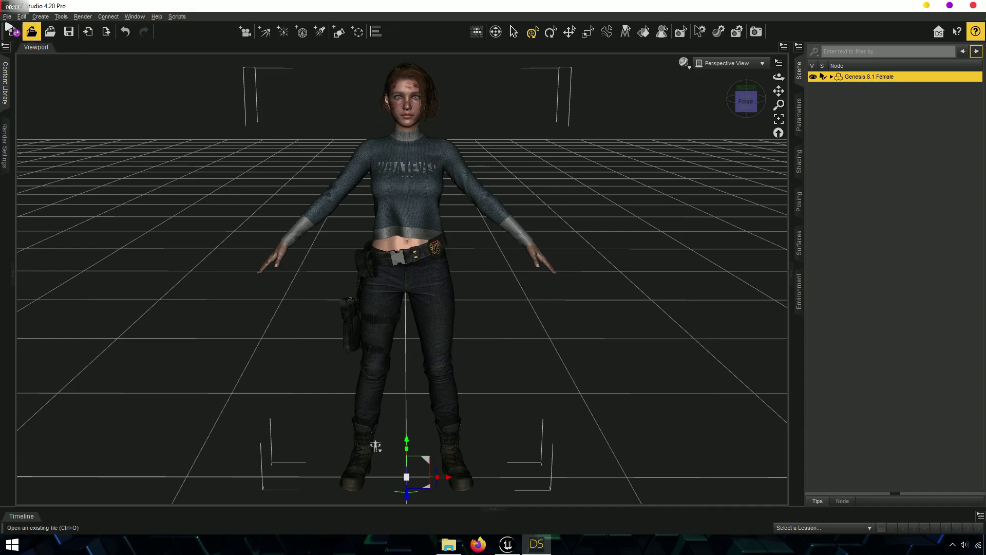
left_click(7, 16)
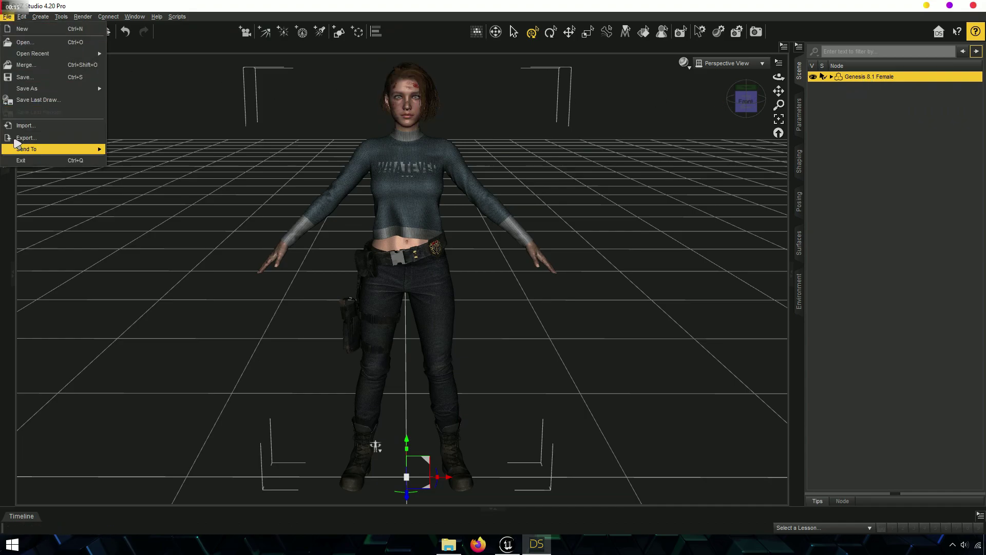
left_click(26, 137)
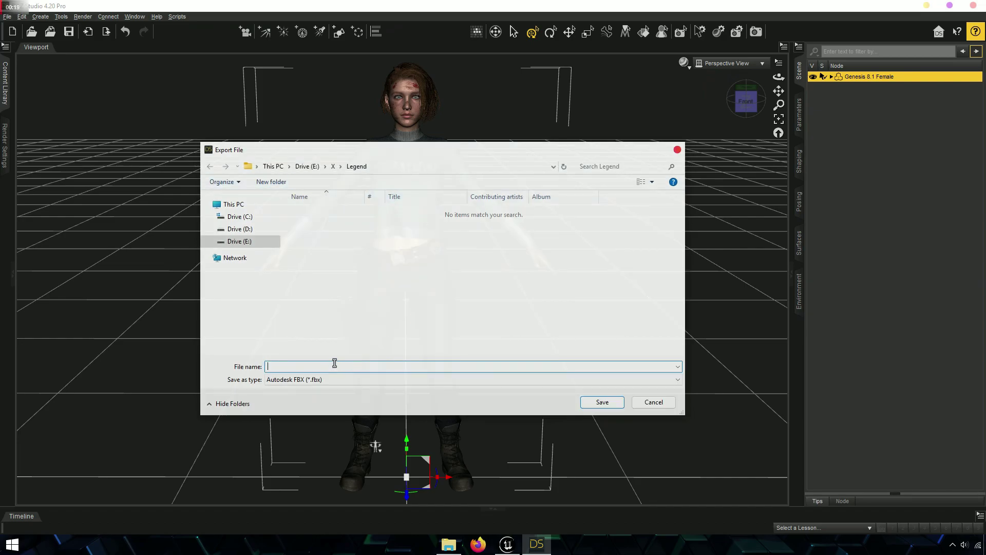
left_click(593, 402)
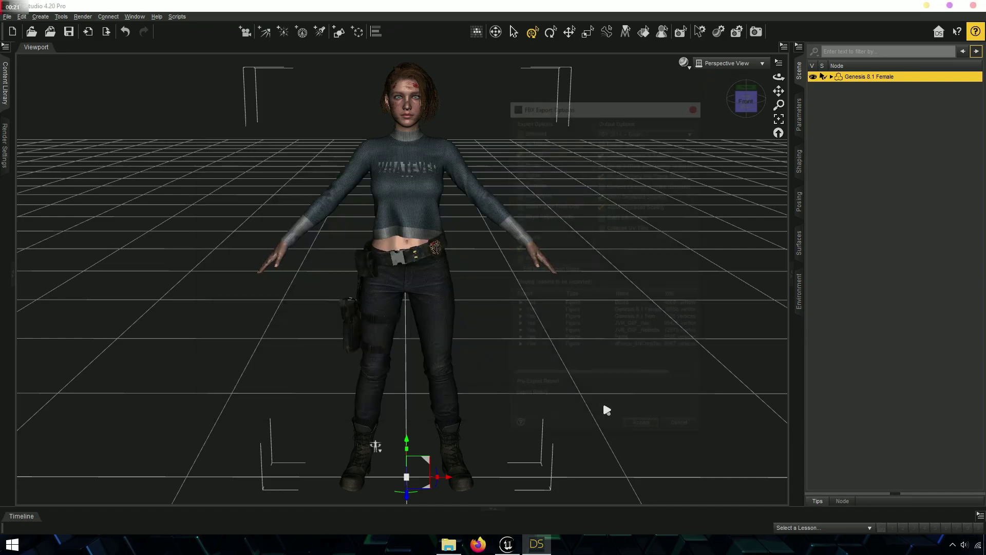
left_click_drag(601, 114, 402, 127)
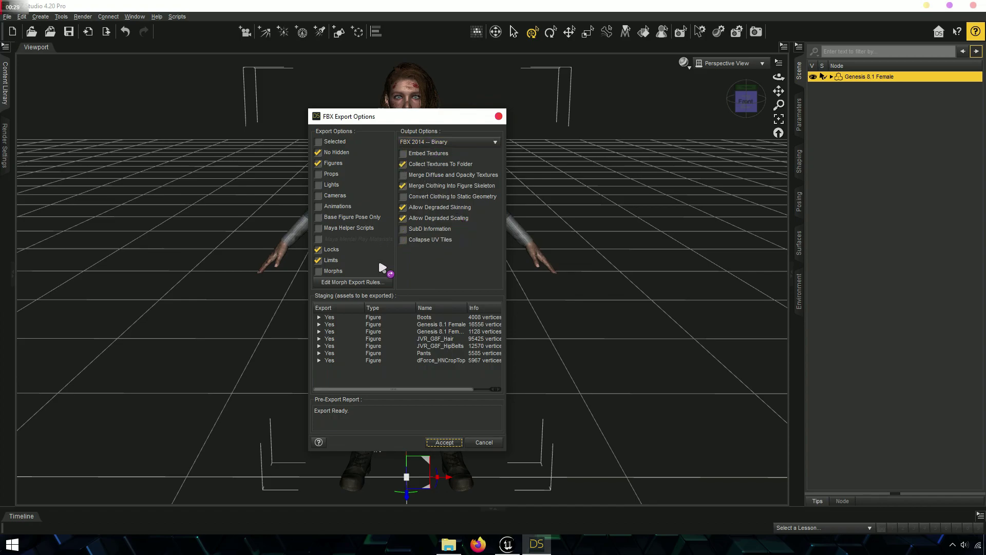
left_click(445, 442)
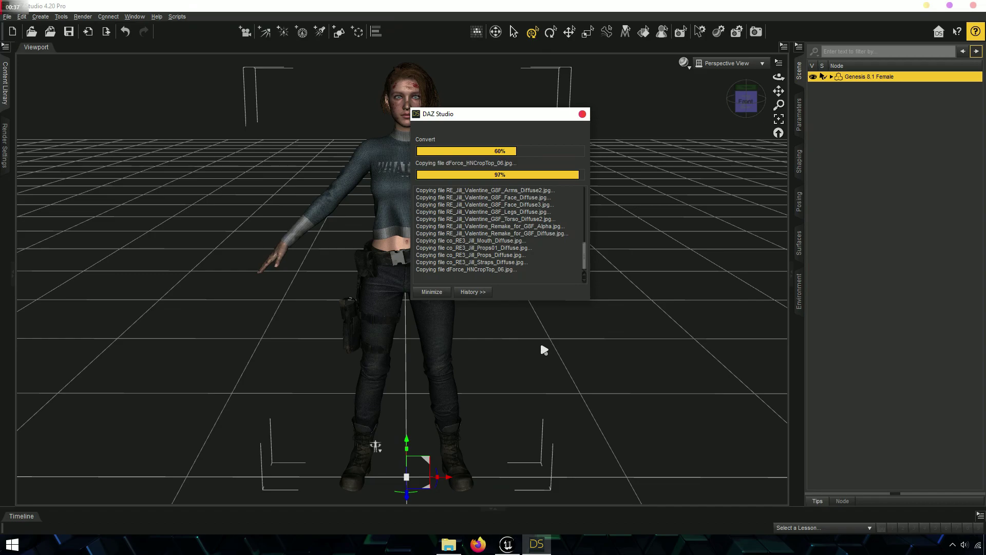
left_click(974, 6)
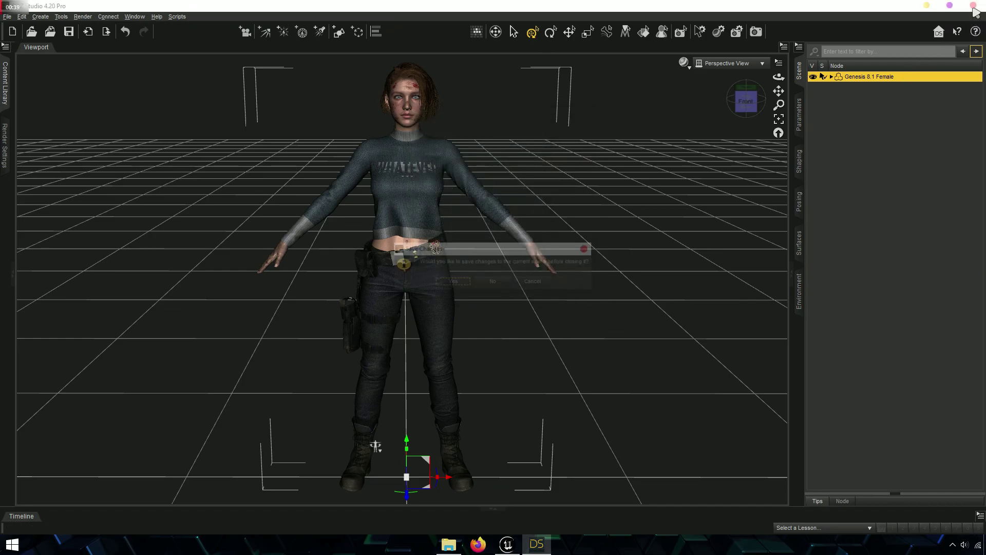
left_click(500, 289)
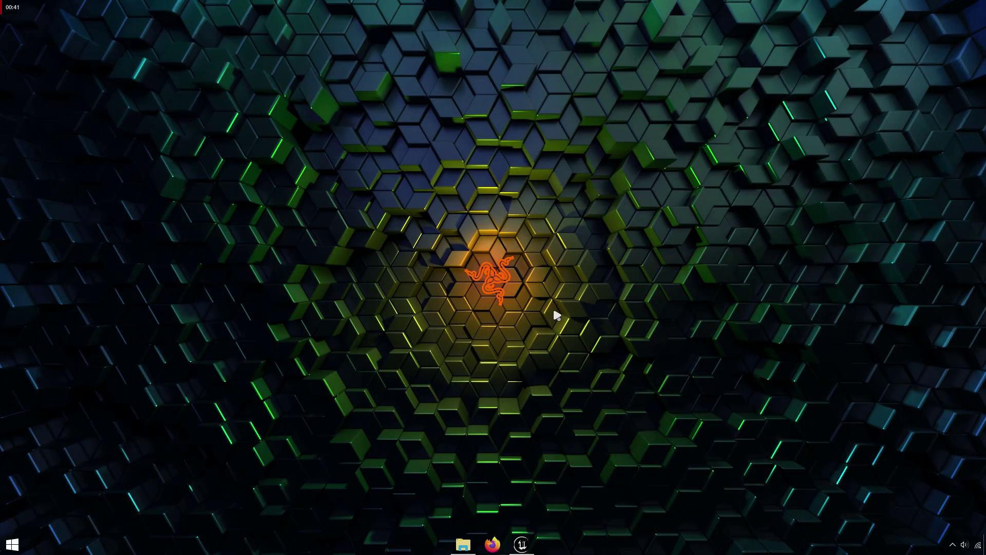
Verify Daz.fbx and Daz.images sit in the maximized Legend folder, then return to Unreal
left_click(464, 547)
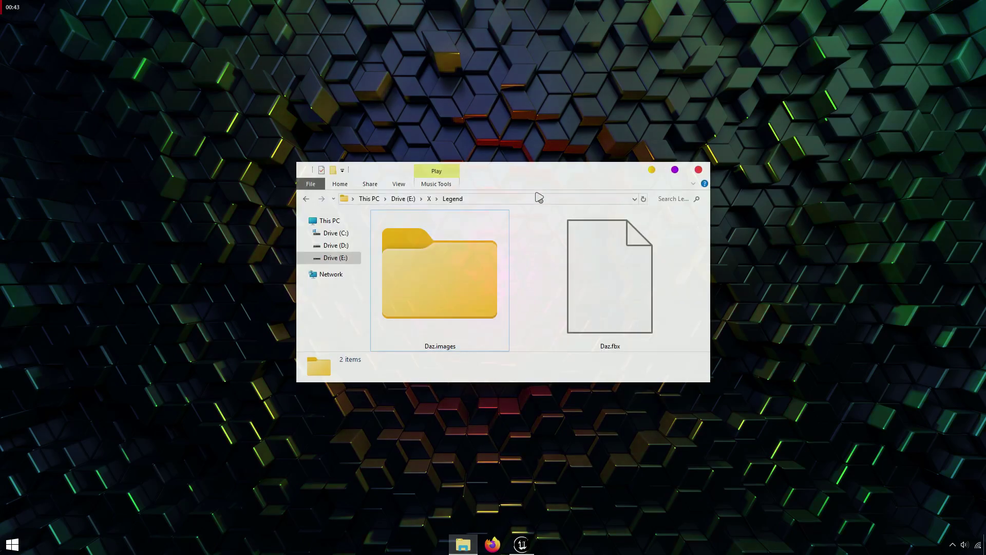
left_click_drag(544, 164, 545, 149)
double_click(545, 149)
left_click(319, 156)
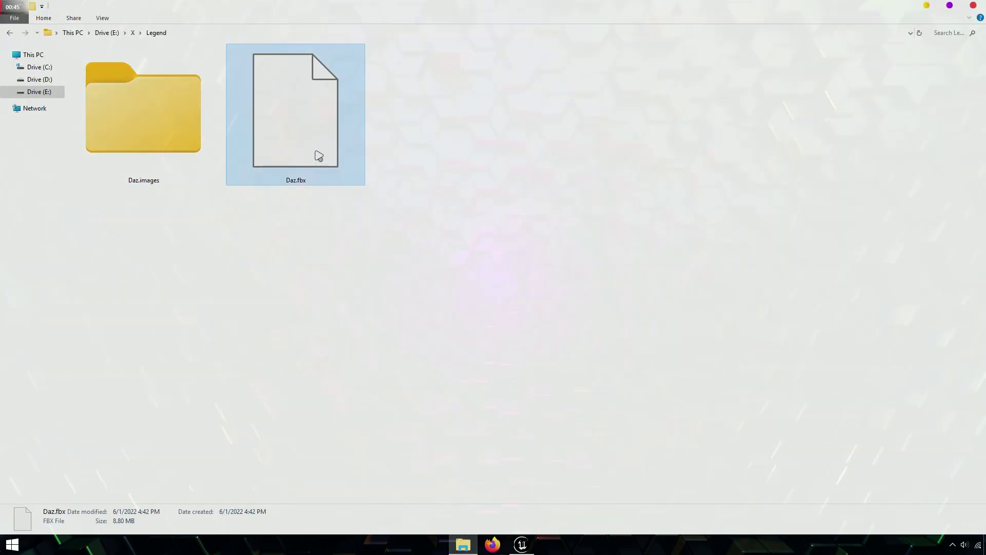
left_click(528, 301)
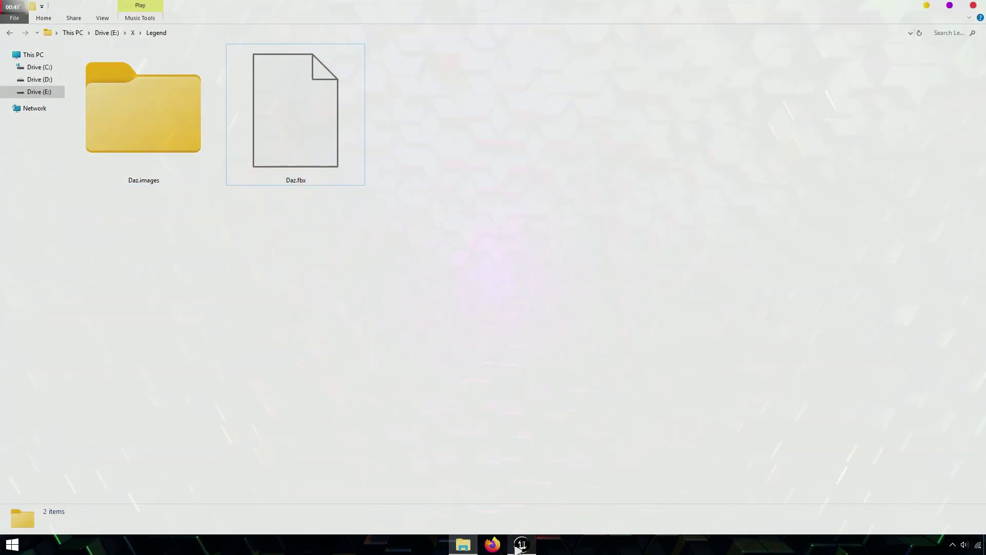
left_click(521, 544)
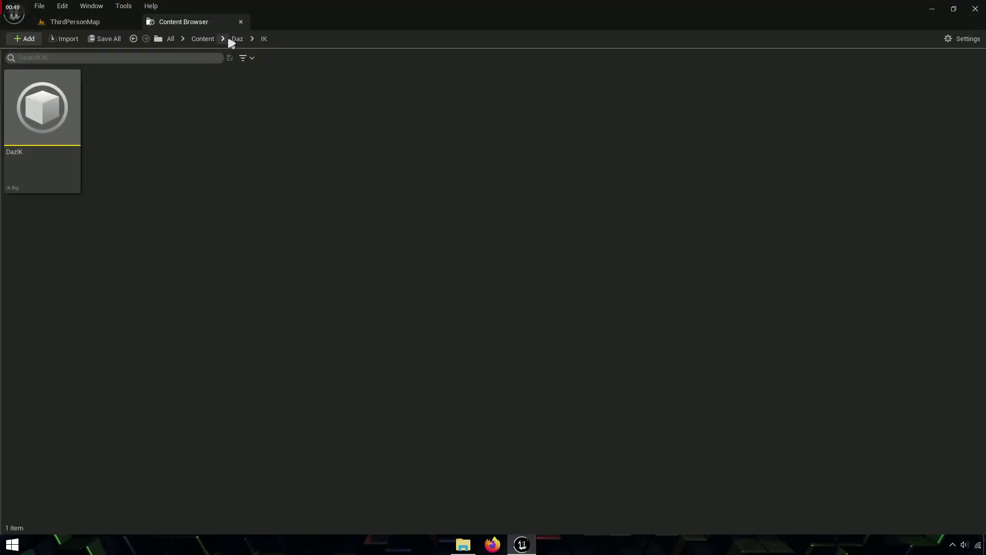
Create a Material folder inside Content/Daz
left_click(212, 41)
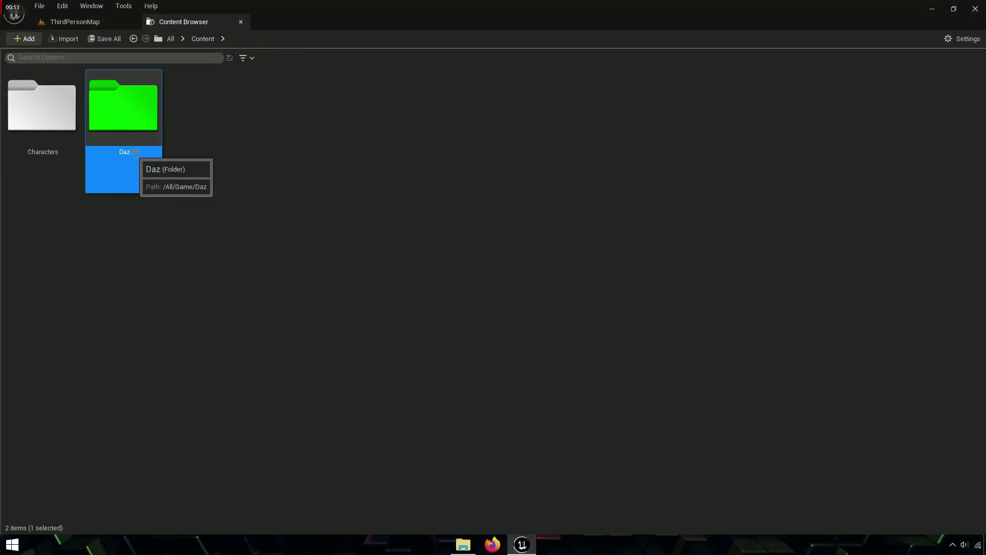
double_click(138, 156)
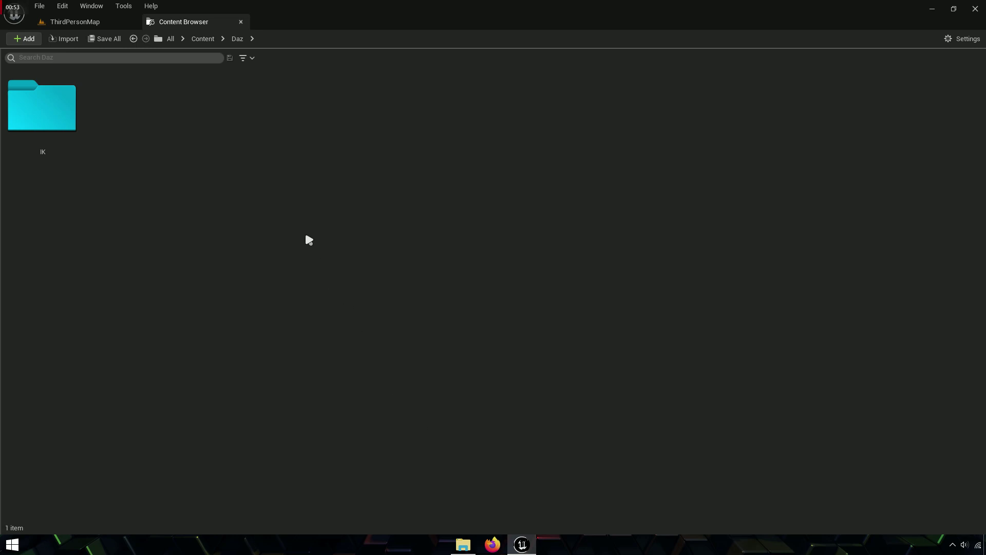
right_click(313, 189)
left_click(354, 211)
type("Material")
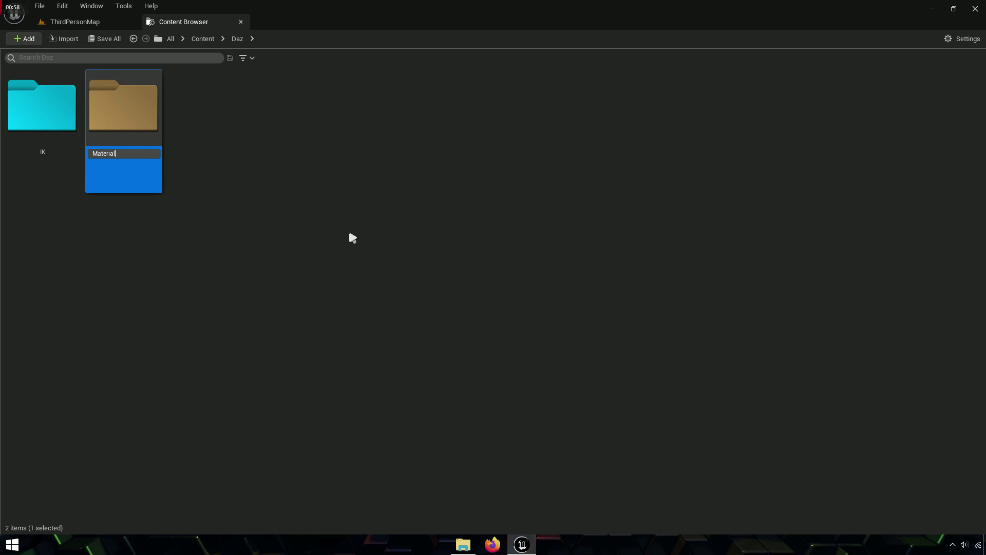
key("Return")
left_click(560, 176)
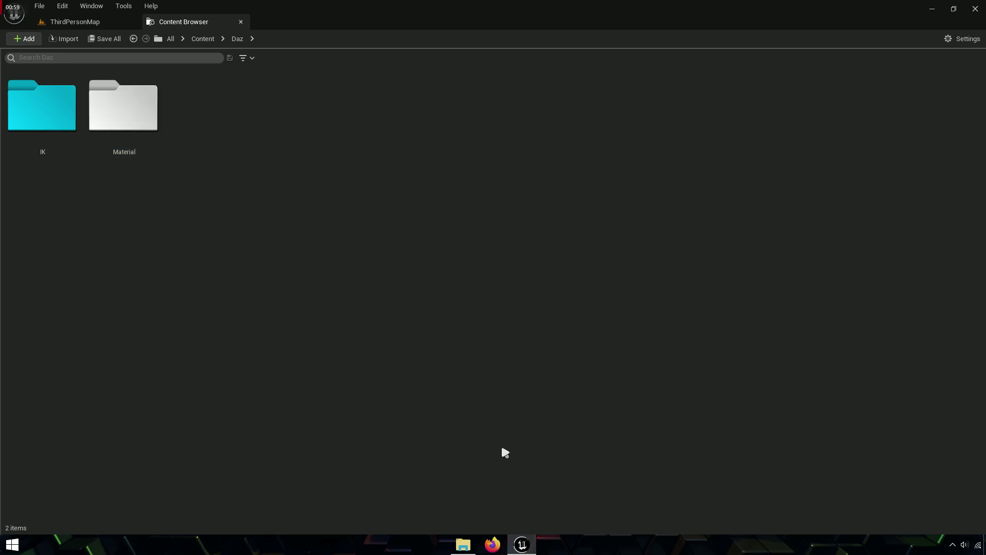
Drag Daz.fbx from Explorer into the Daz folder and review the FBX import options
left_click(463, 544)
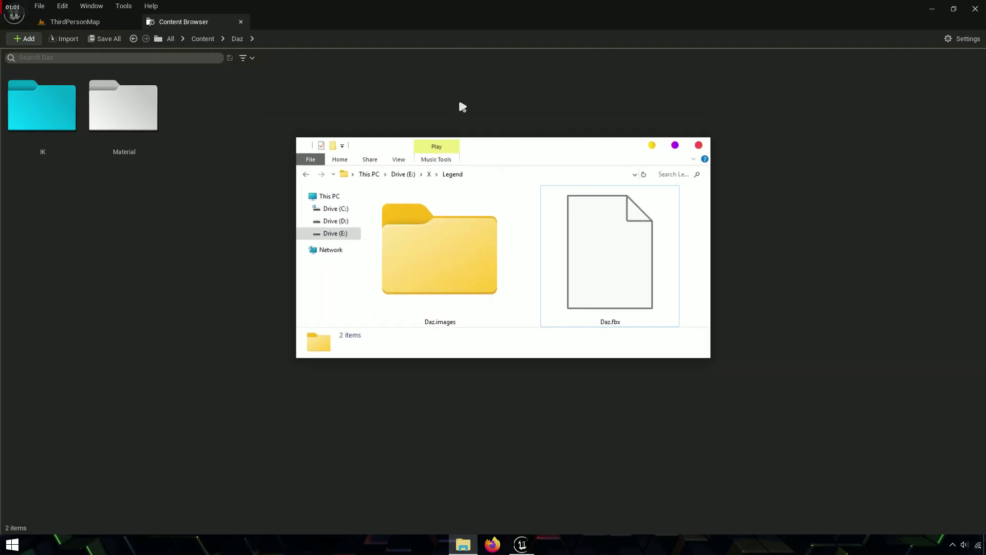
left_click(603, 308)
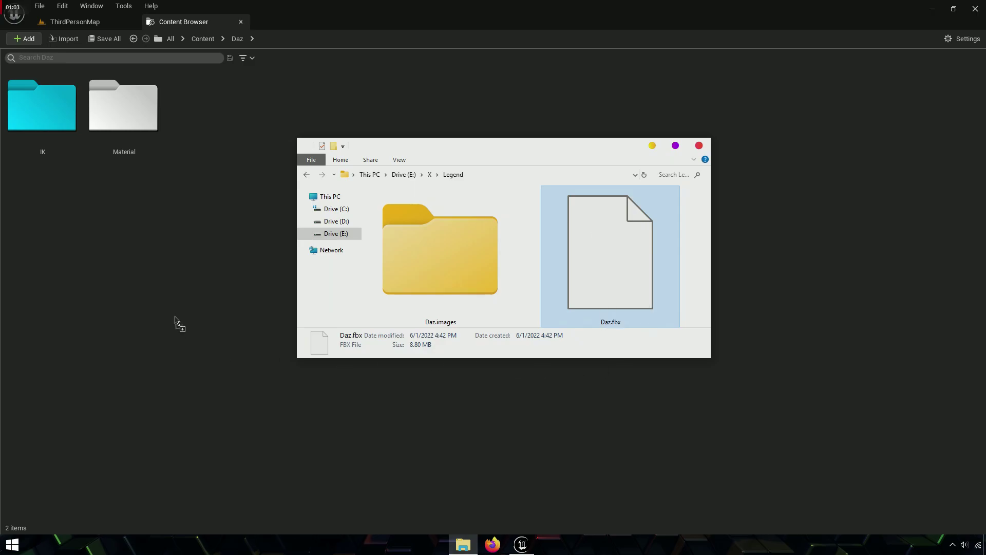
left_click_drag(174, 321, 174, 320)
left_click(652, 145)
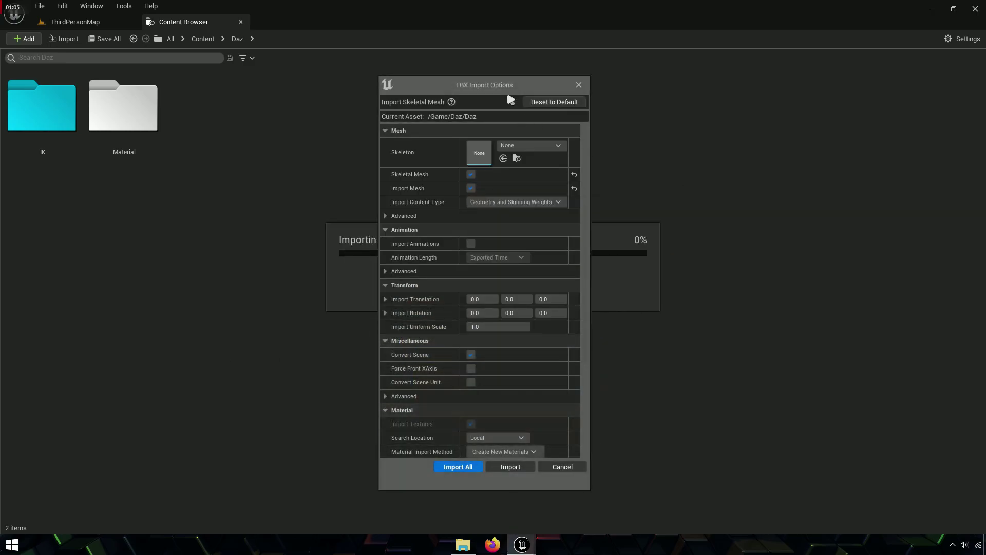
left_click_drag(510, 87, 625, 52)
scroll(703, 171, "down", 1)
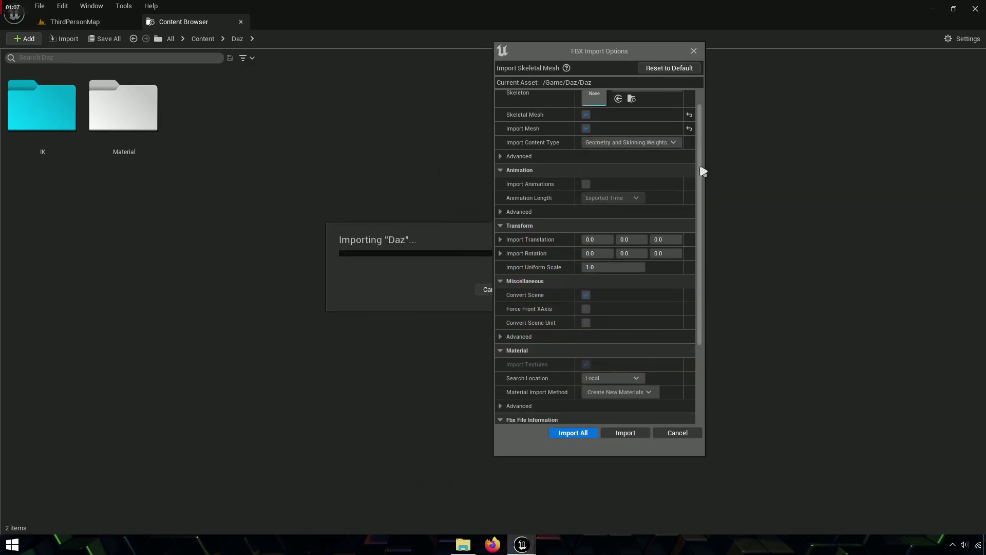
left_click_drag(700, 169, 700, 268)
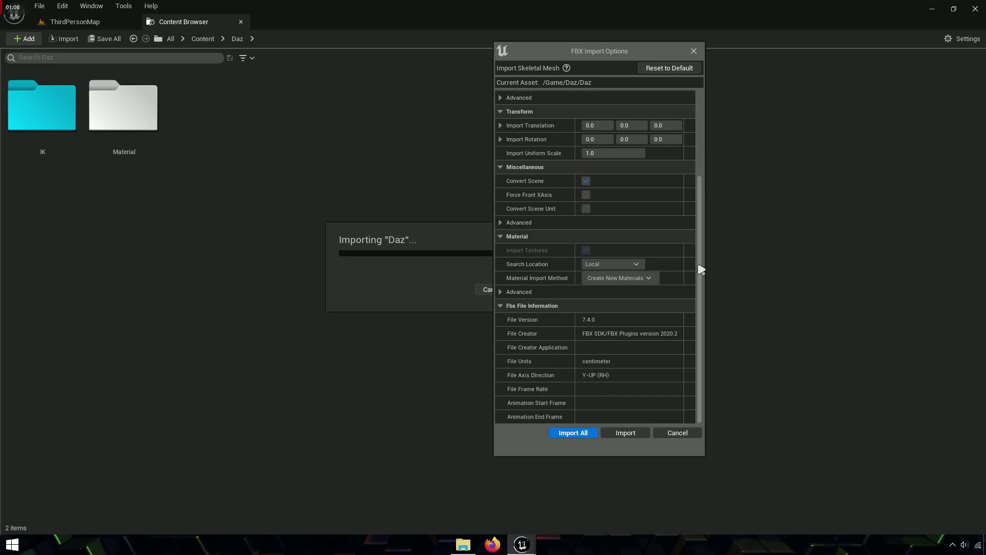
Import all, dismiss the warning and message log, and open the Daz skeletal mesh
left_click(569, 435)
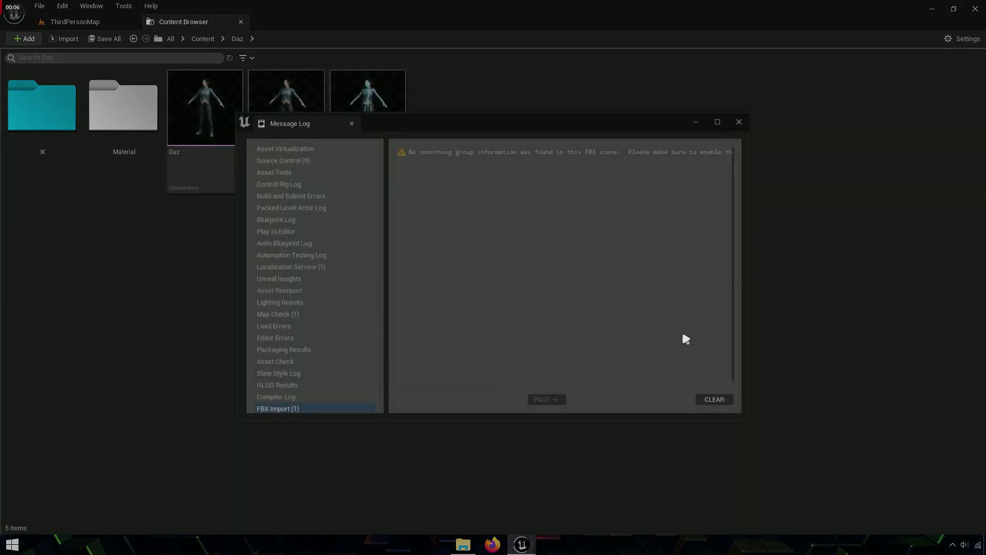
left_click(709, 406)
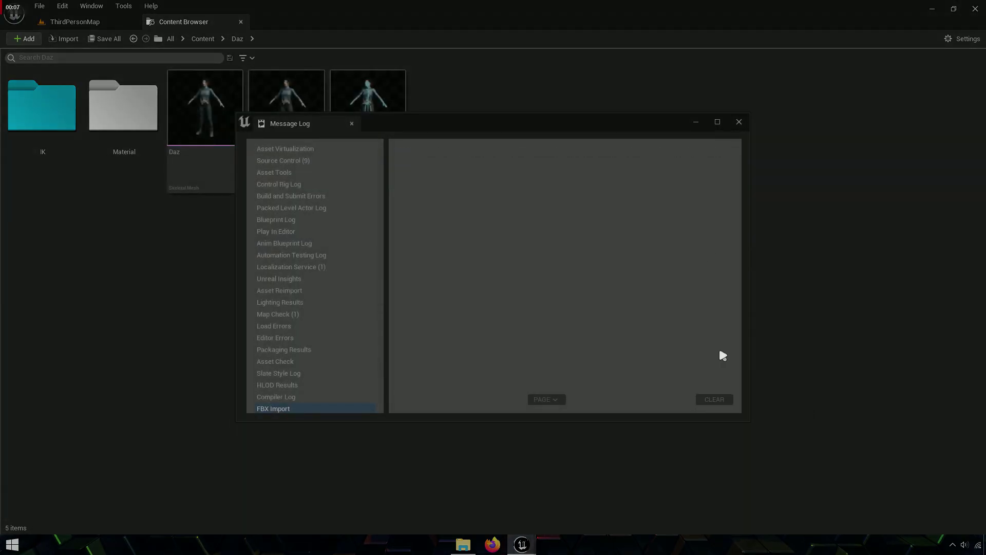
left_click(739, 122)
left_click(207, 157)
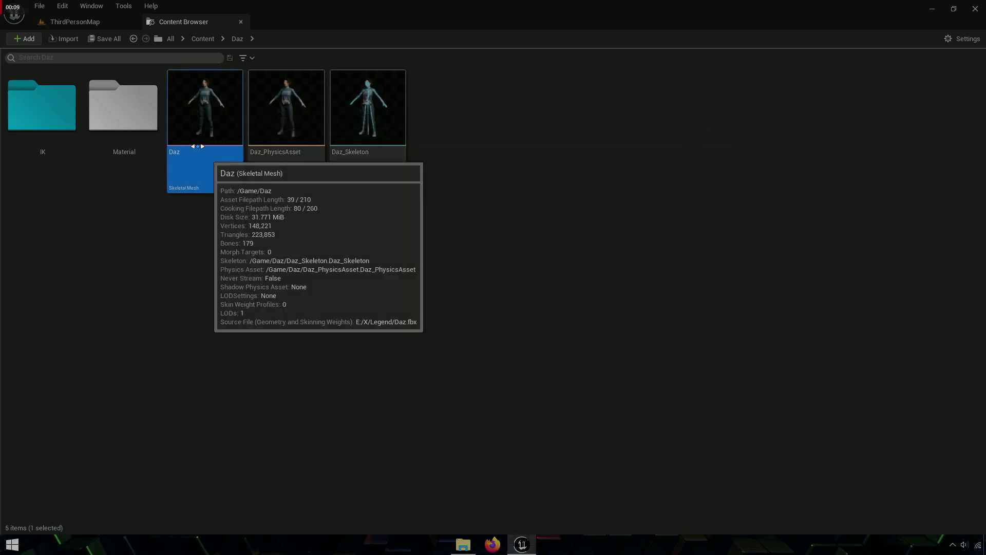
double_click(198, 147)
scroll(497, 133, "up", 2)
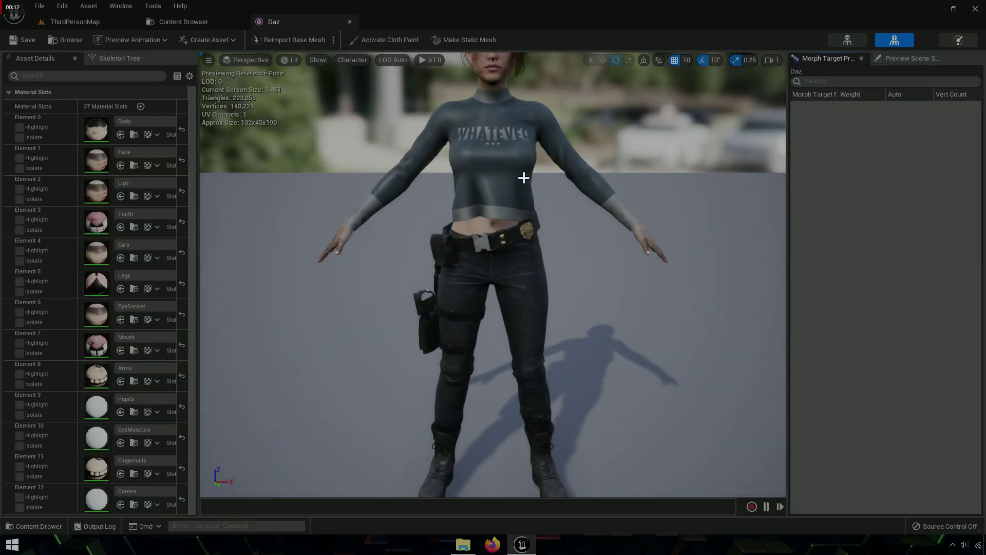
Orbit the Daz character from head down to boots, then close her mesh editor
mouse_move(524, 177)
left_mouse_down()
mouse_move(568, 233)
mouse_move(519, 169)
left_mouse_up()
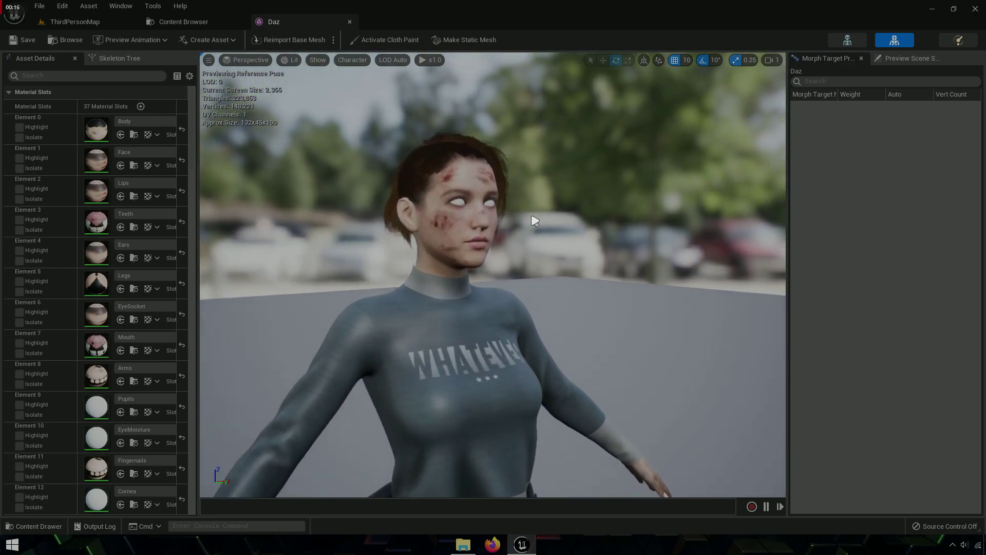
right_click_drag(493, 170, 504, 205)
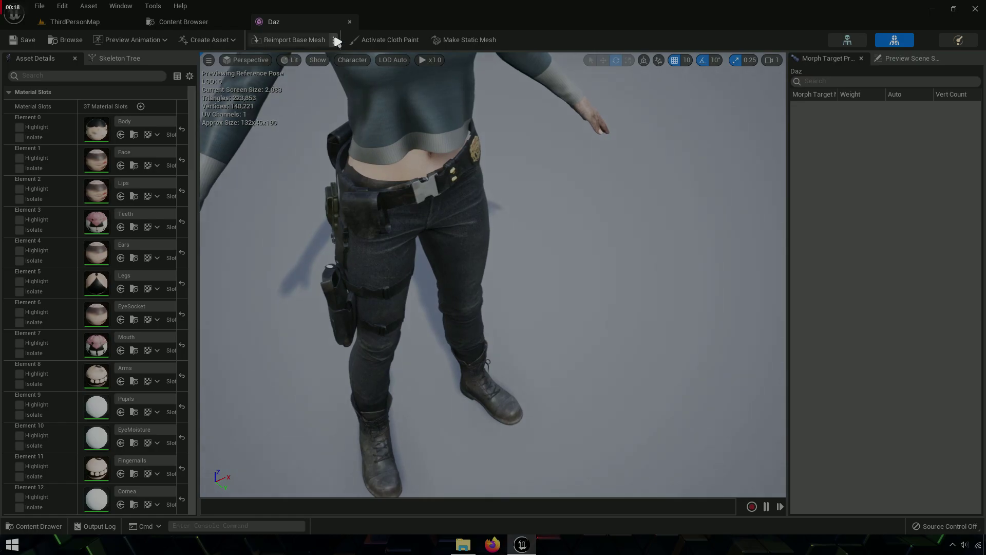
left_click(349, 21)
Check the Material folder, then add an Animation folder to Daz
left_click(148, 121)
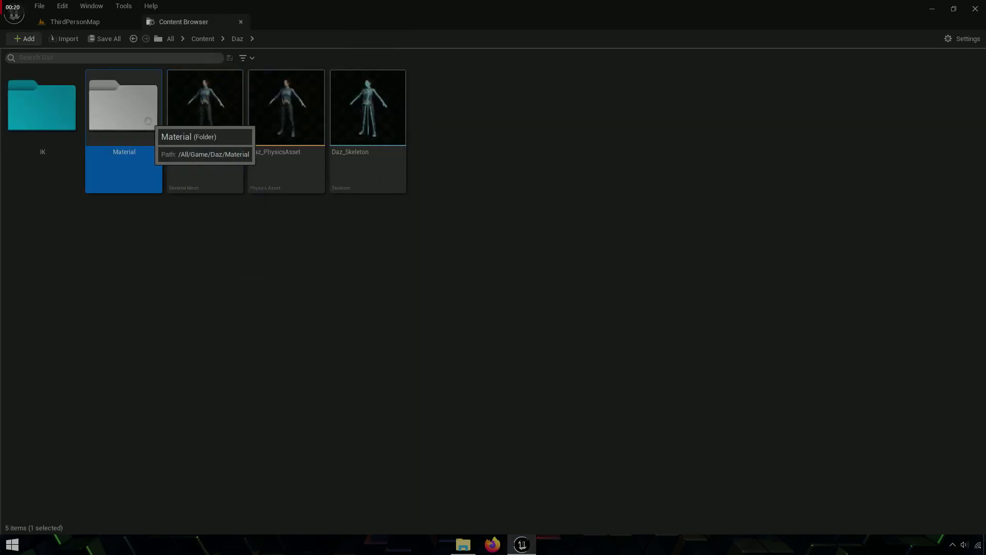
double_click(148, 120)
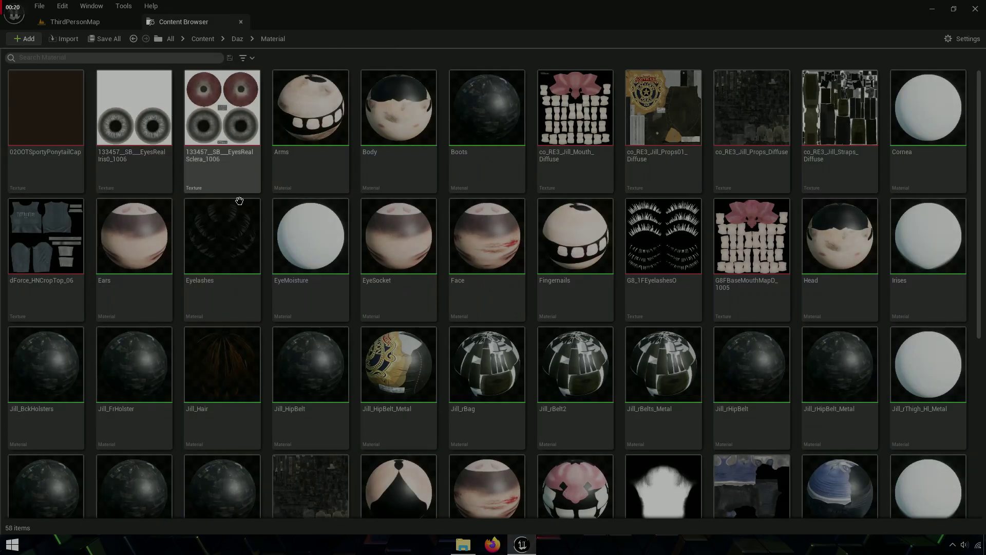
left_click(238, 40)
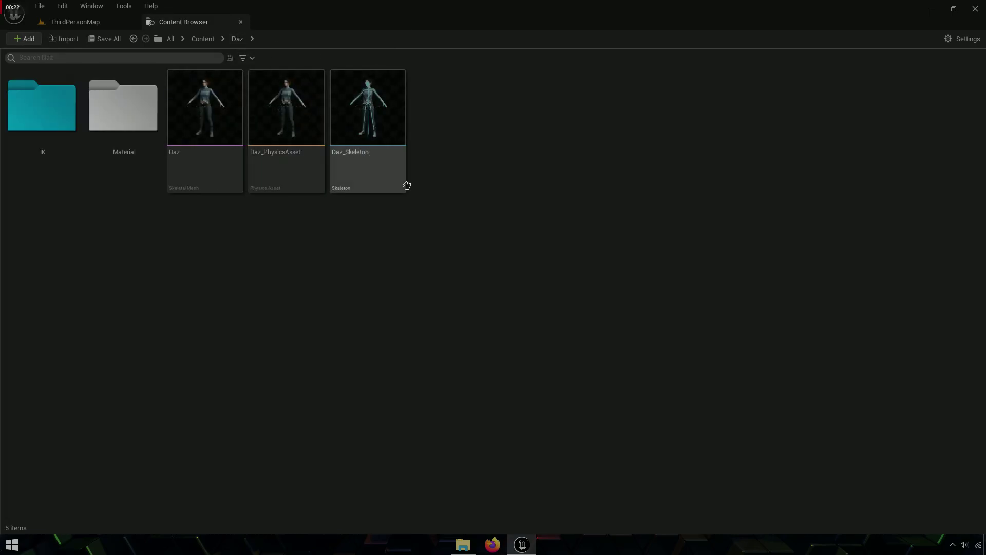
right_click(513, 173)
left_click(572, 231)
type("Animation")
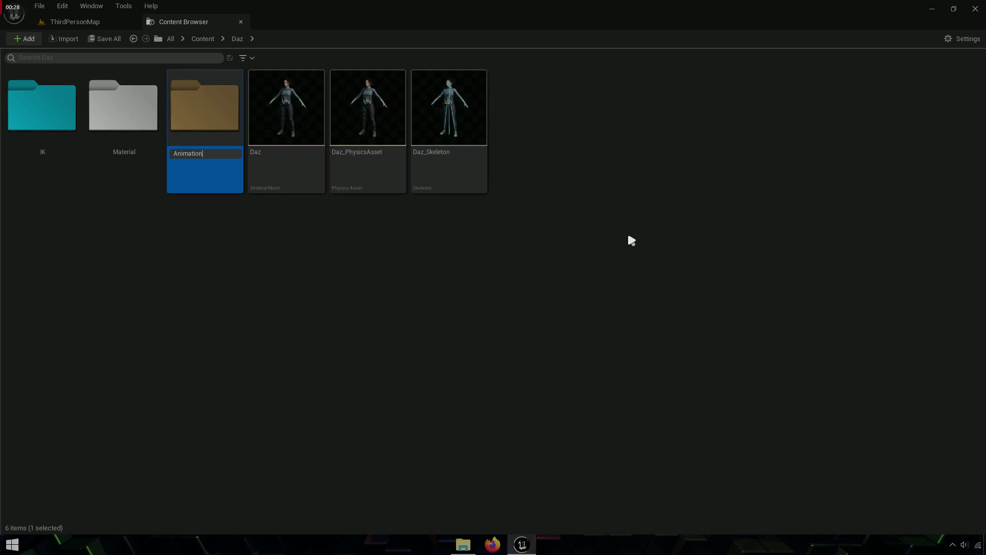
key("Return")
left_click(629, 237)
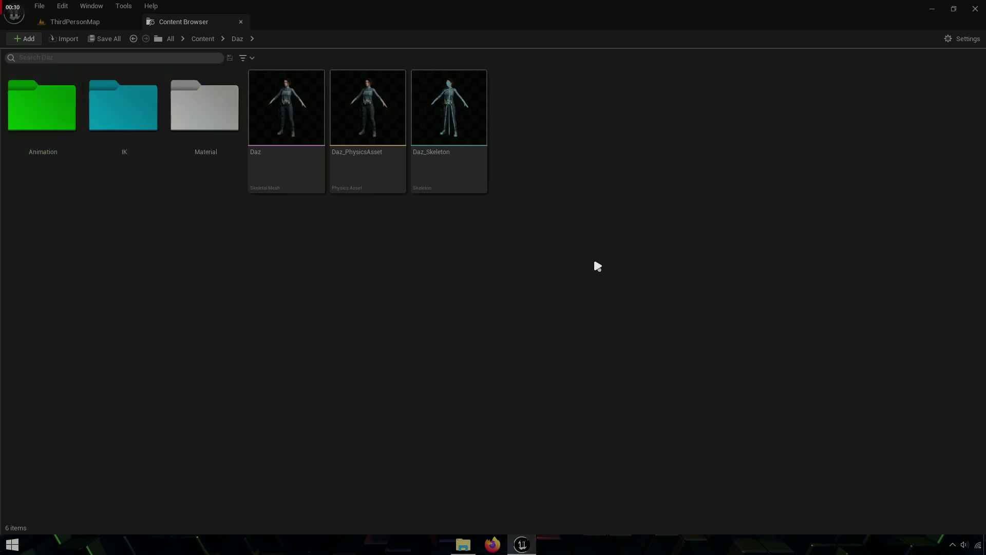
Copy the Daz mesh's name without renaming it, then select the IK folder
left_click(130, 164)
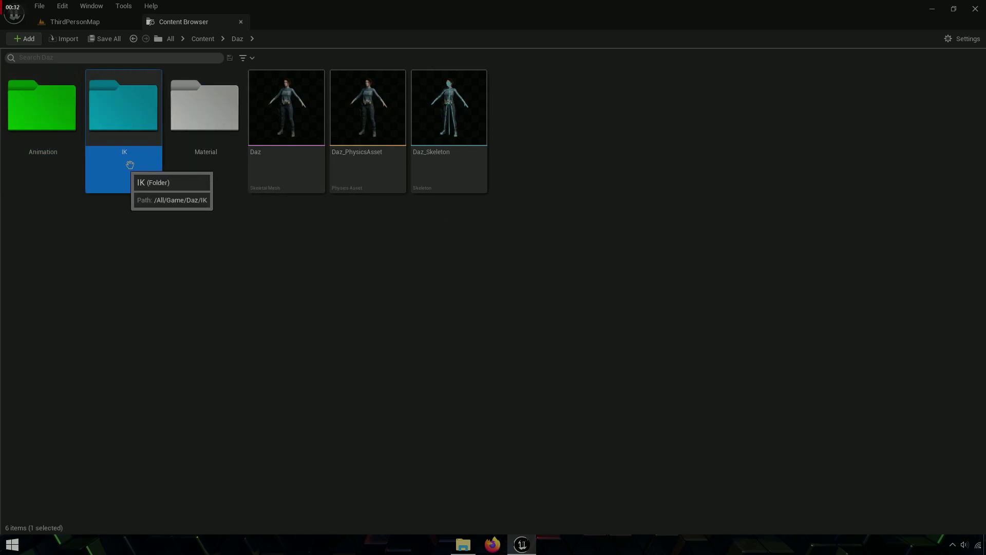
left_click(307, 251)
left_click(268, 164)
left_click(270, 163)
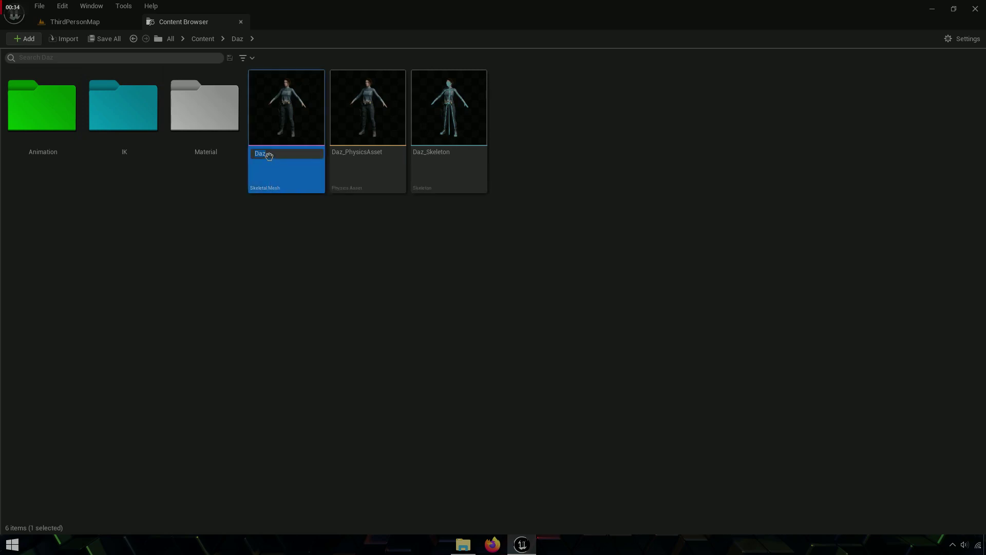
right_click(269, 156)
left_click(309, 200)
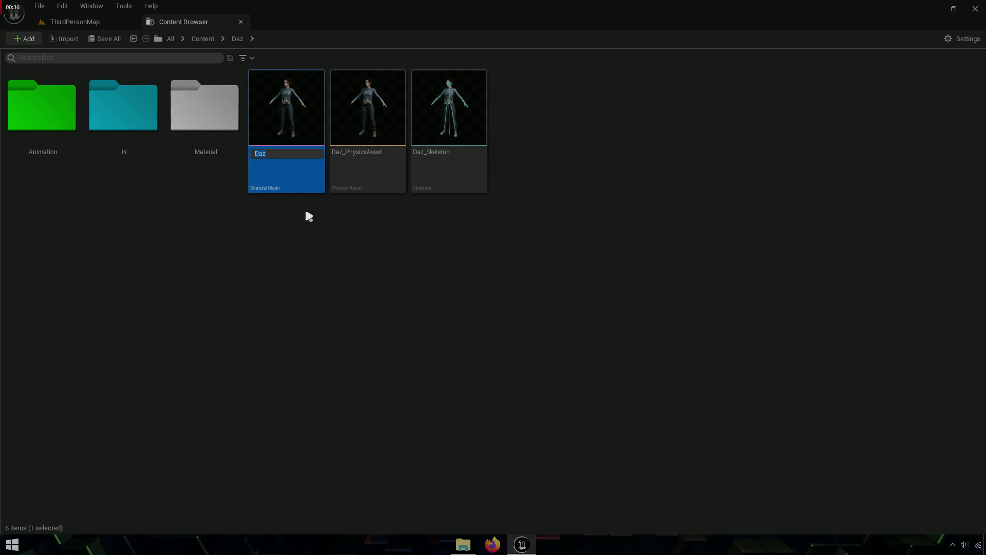
left_click(199, 203)
left_click(136, 160)
Open the DazIK rig, dock its editor, and widen the Preview Scene Settings panel
double_click(136, 159)
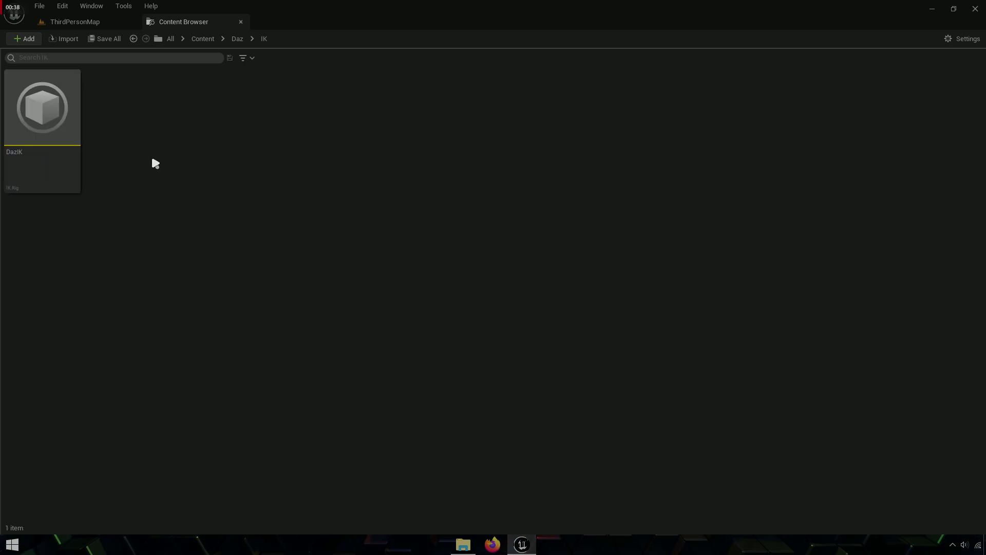
left_click(46, 161)
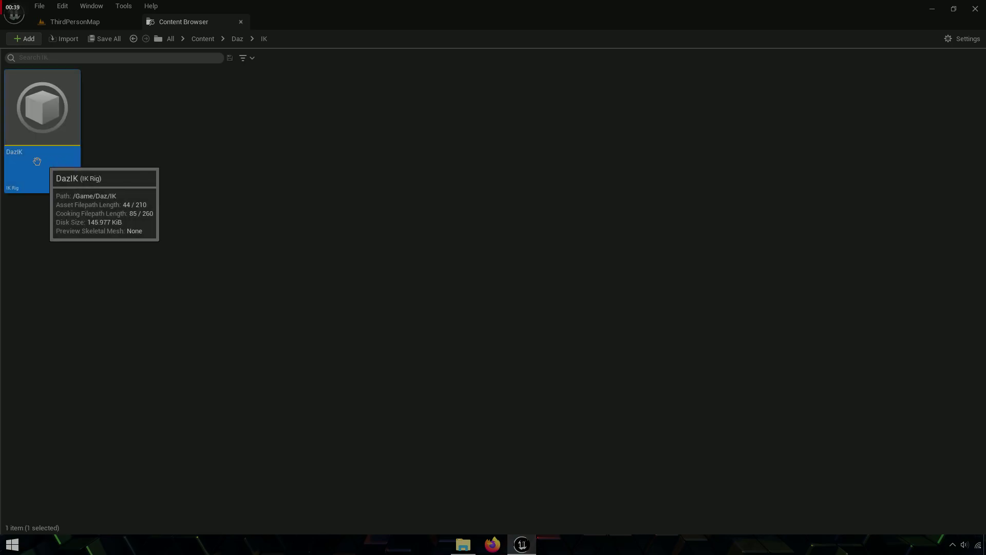
double_click(65, 163)
left_click_drag(375, 47, 311, 23)
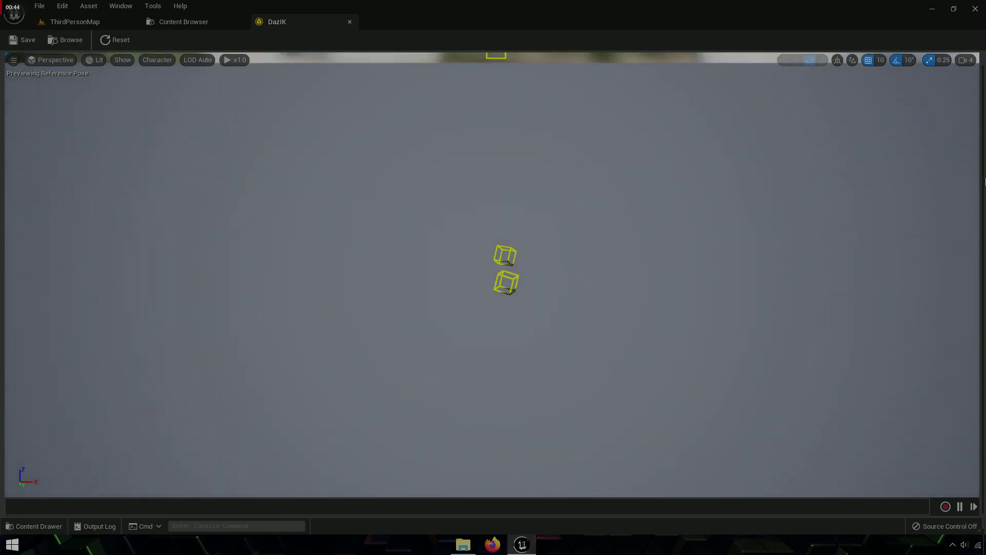
left_click_drag(979, 166, 548, 149)
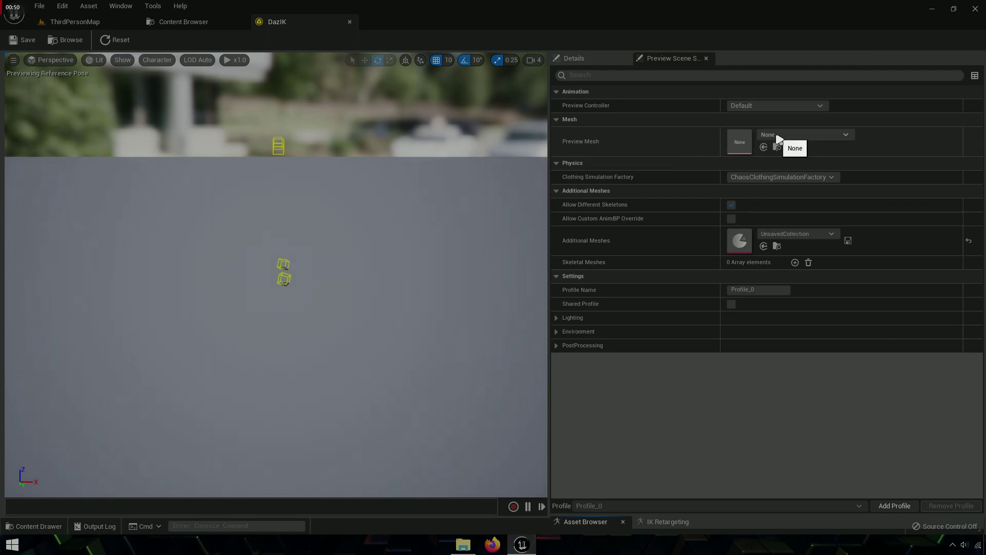
Set the rig's preview mesh to the Daz skeletal mesh by searching for Daz
left_click(778, 136)
right_click(800, 207)
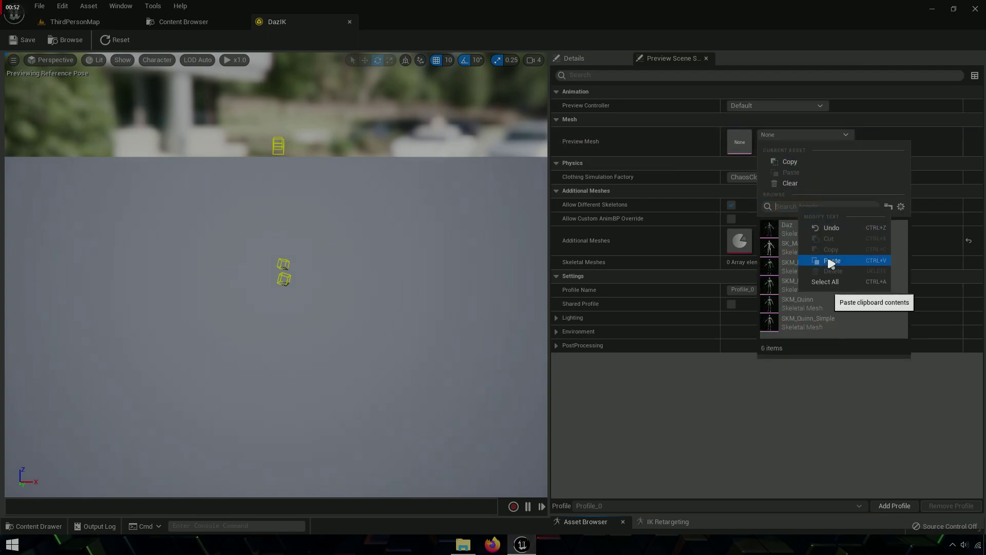
left_click(831, 261)
left_click(795, 238)
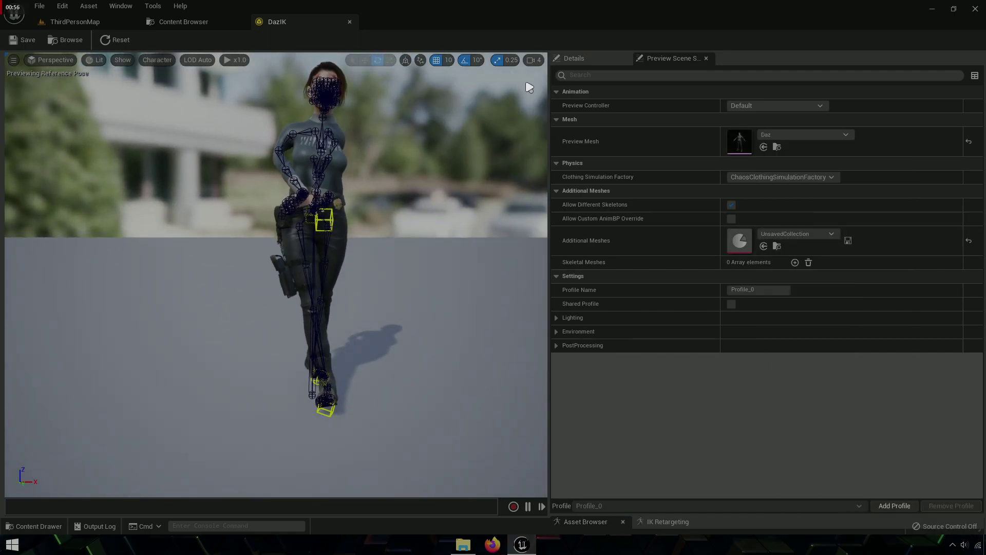
Widen the character viewport to full width and reset the rig to reference pose
left_click(534, 60)
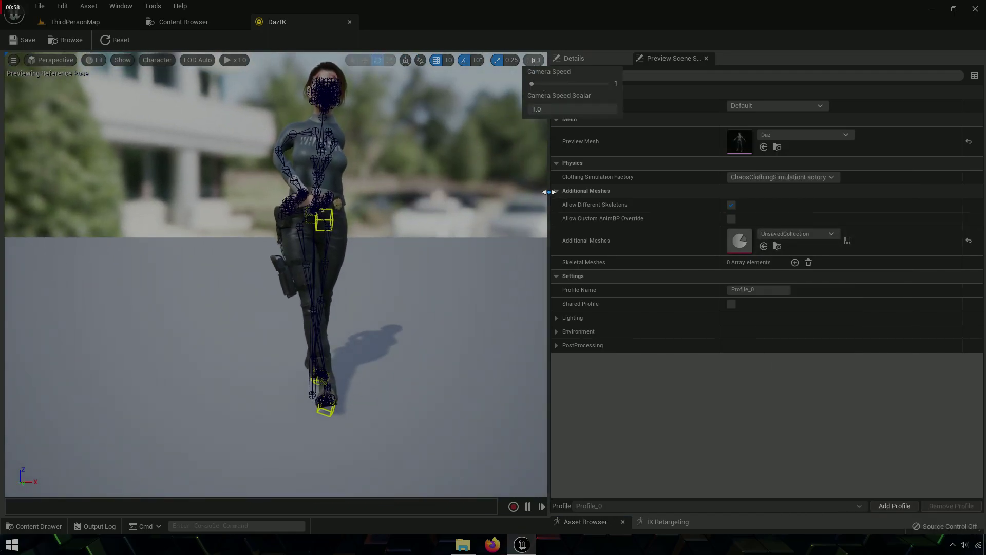
left_click_drag(549, 192, 976, 221)
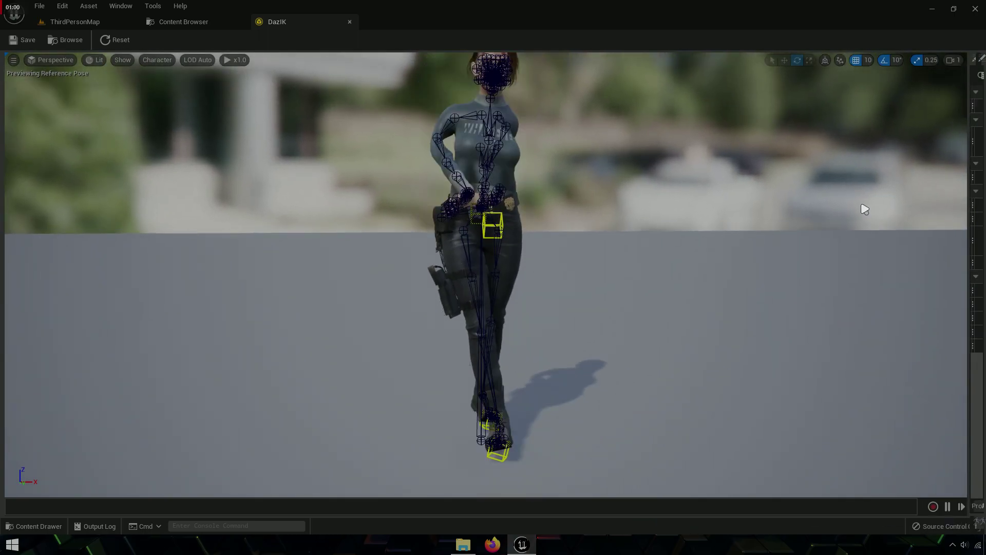
scroll(865, 209, "down", 2)
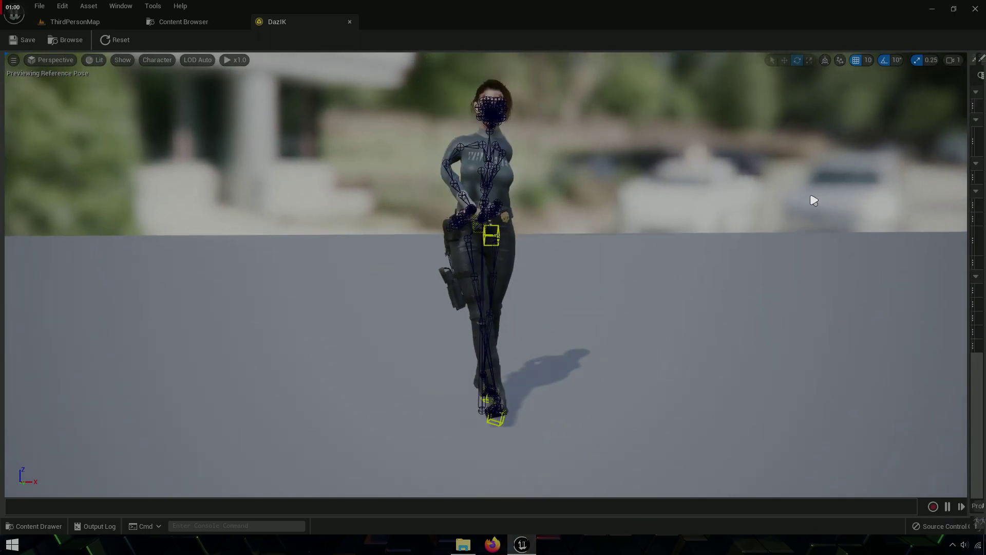
left_click(121, 41)
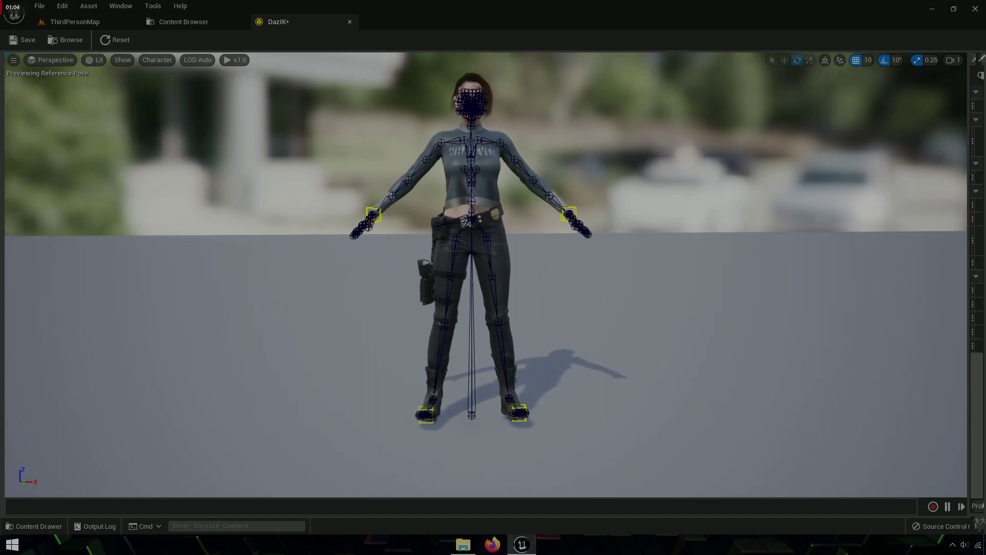
Move the right hand and foot goals to test bending, then reset and save DazIK
left_click_drag(617, 263, 607, 241)
left_click(572, 206)
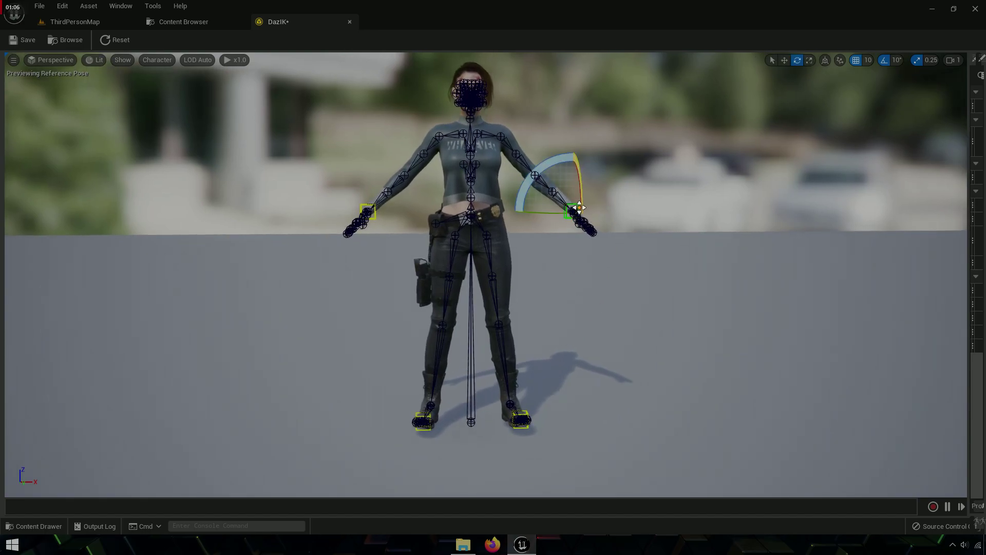
key("w")
left_click_drag(570, 248, 660, 204)
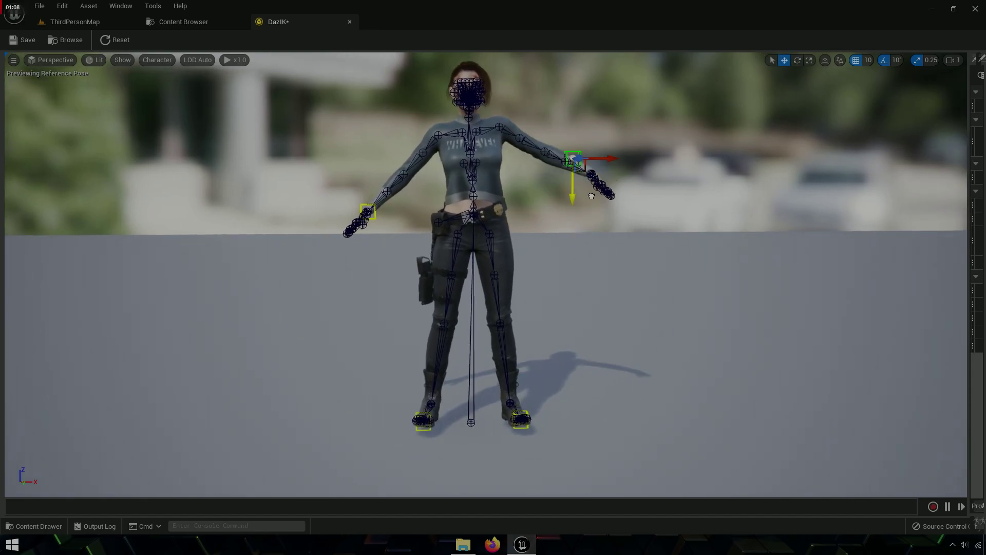
left_click(521, 425)
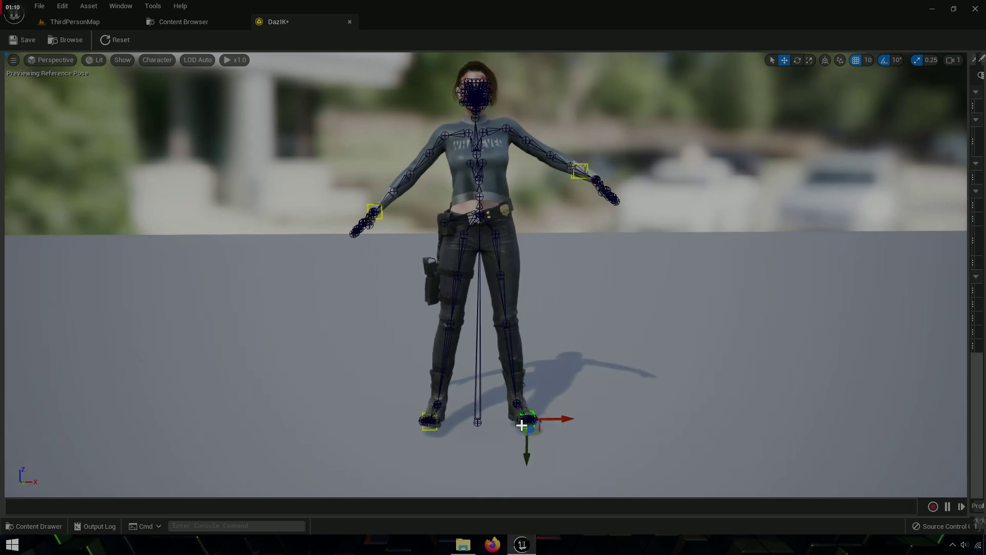
mouse_move(557, 421)
left_mouse_down()
mouse_move(861, 389)
mouse_move(823, 388)
left_mouse_up()
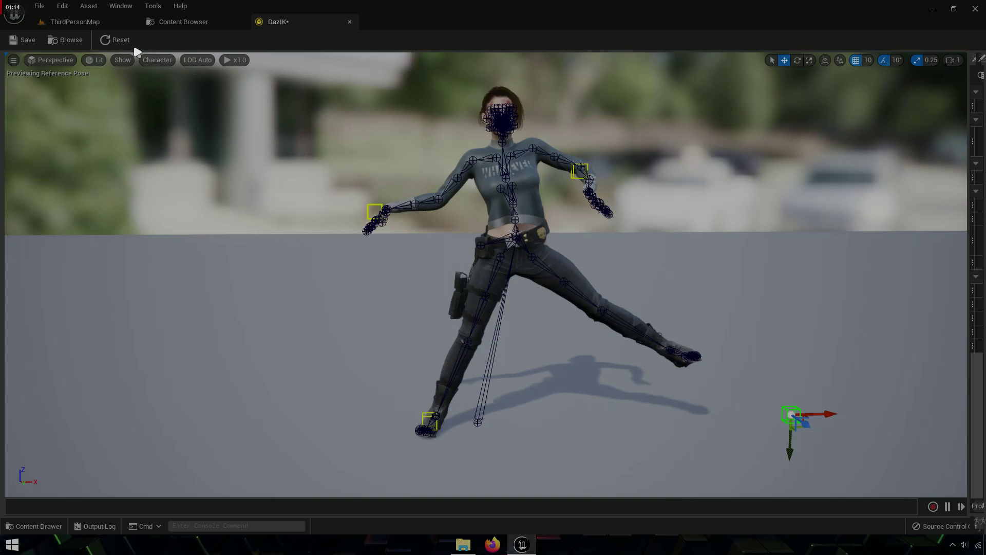
left_click(119, 39)
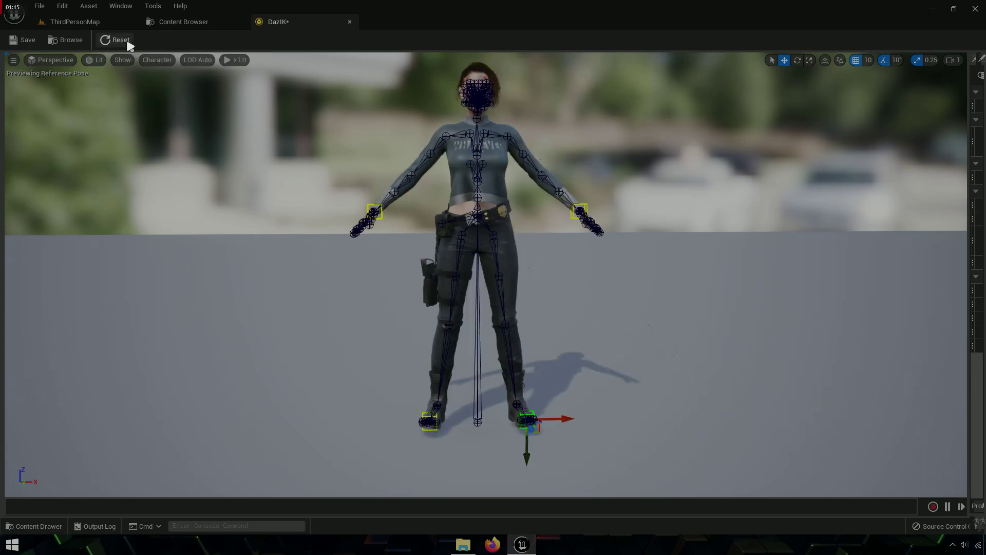
left_click(41, 40)
Close the DazIK editor, leaving the asset's name unchanged
left_click(349, 22)
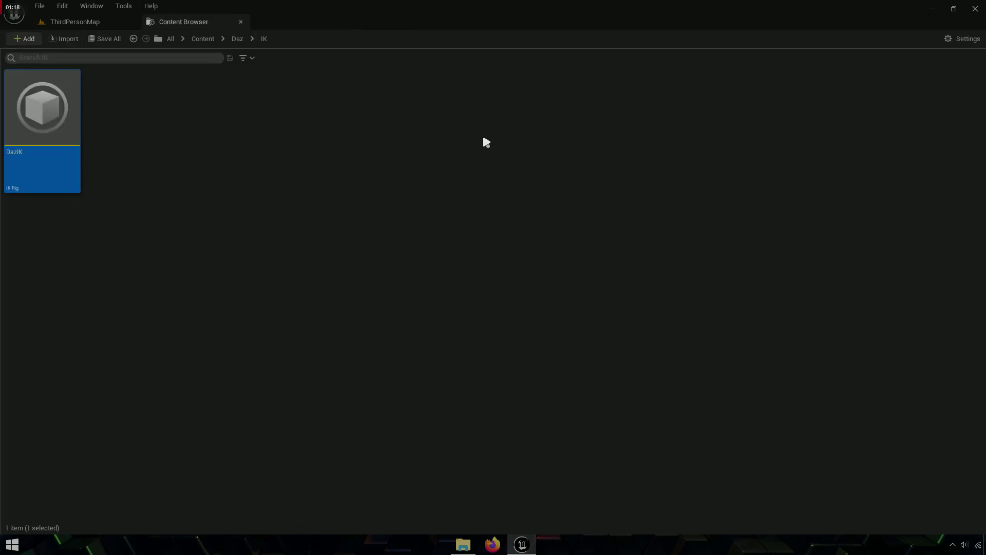
left_click(57, 152)
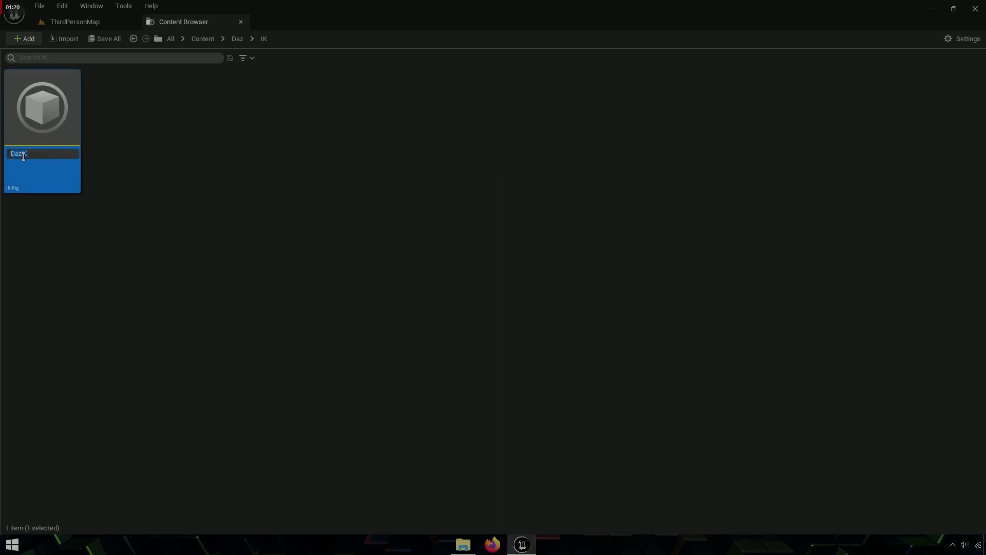
right_click(23, 154)
left_click(69, 199)
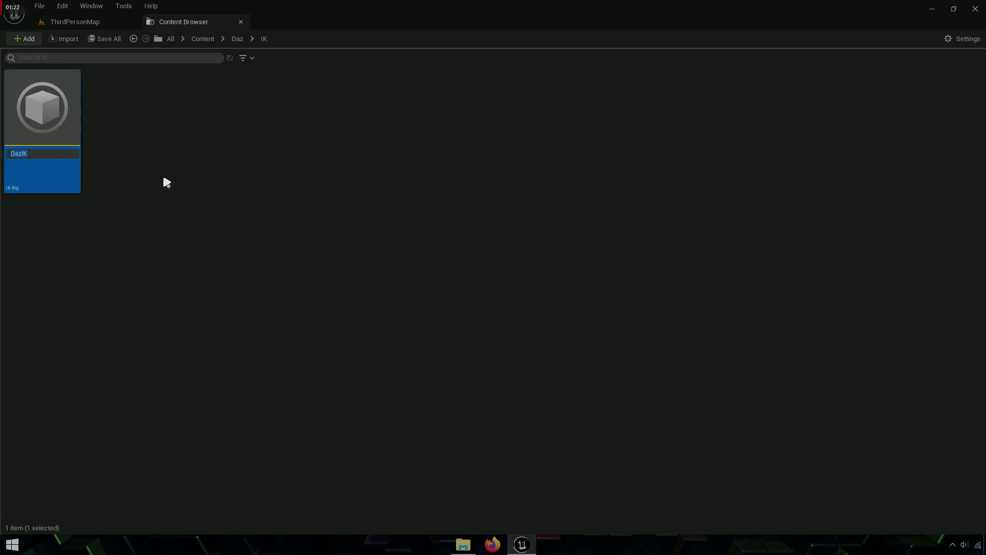
left_click(173, 146)
Browse to Content/Characters/Mannequins/Rigs and open RTG_Mannequin
left_click(196, 43)
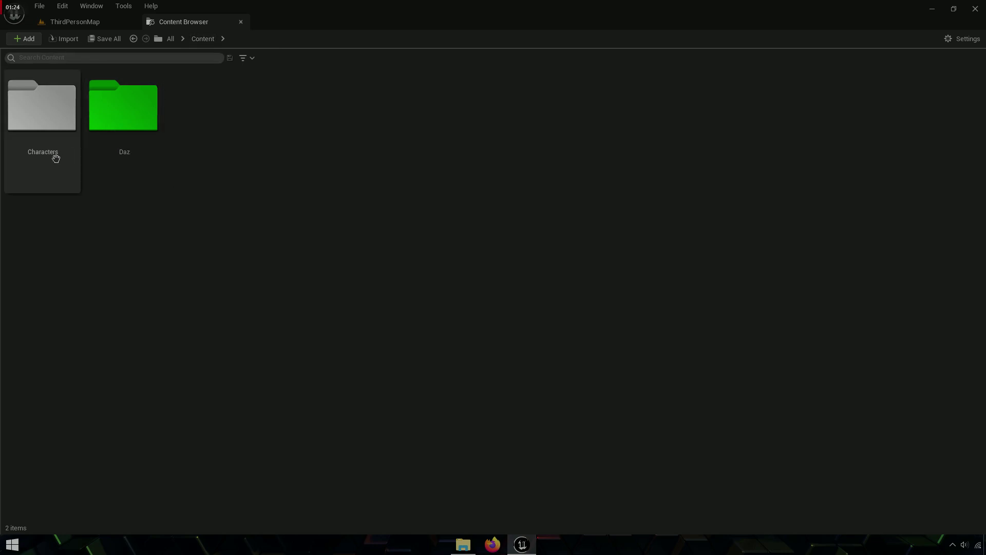
left_click(39, 163)
double_click(39, 163)
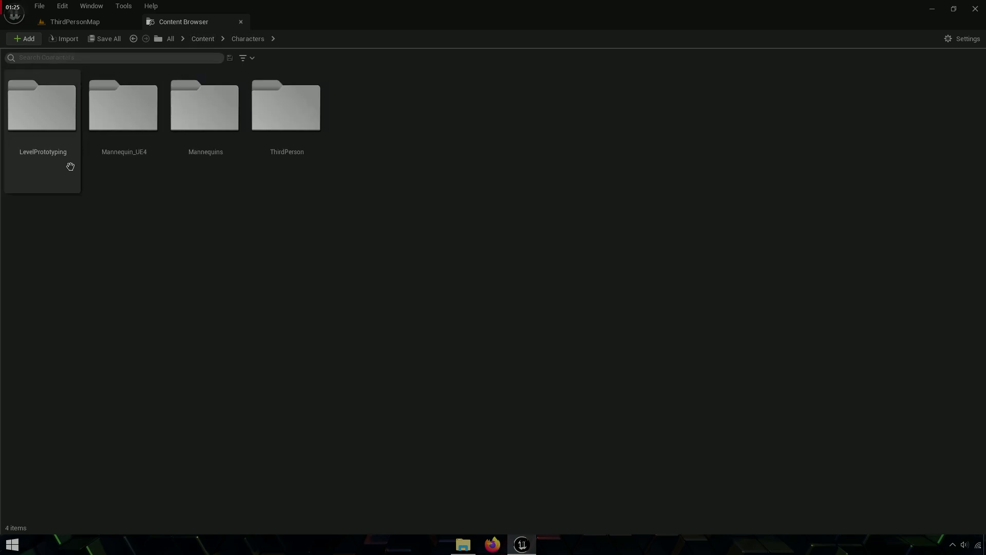
left_click(206, 163)
double_click(231, 161)
left_click(308, 161)
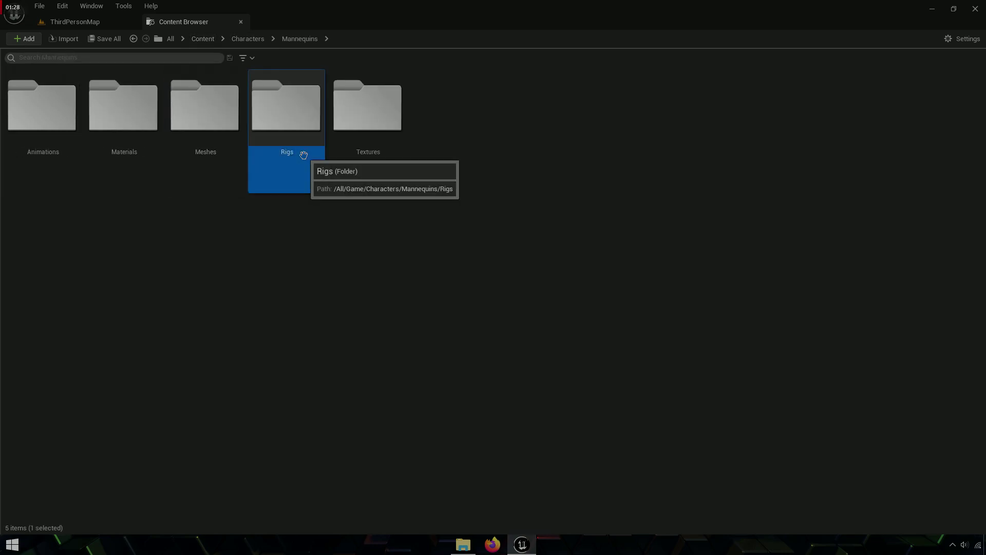
double_click(308, 160)
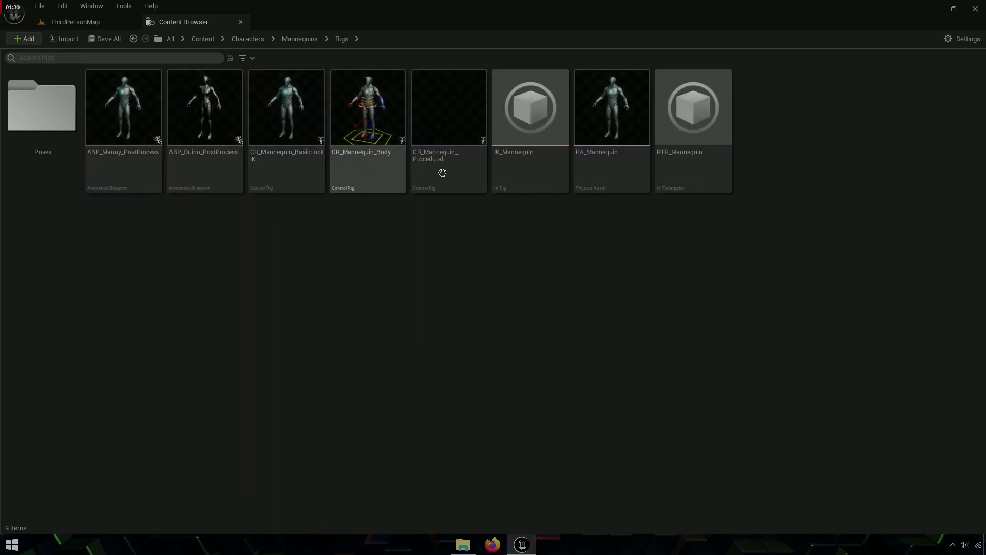
left_click(692, 161)
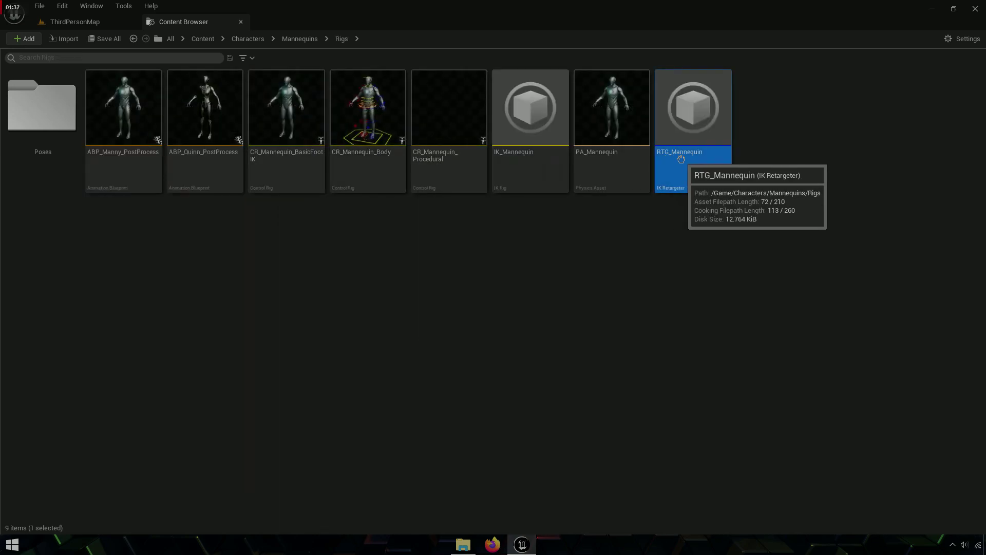
double_click(693, 161)
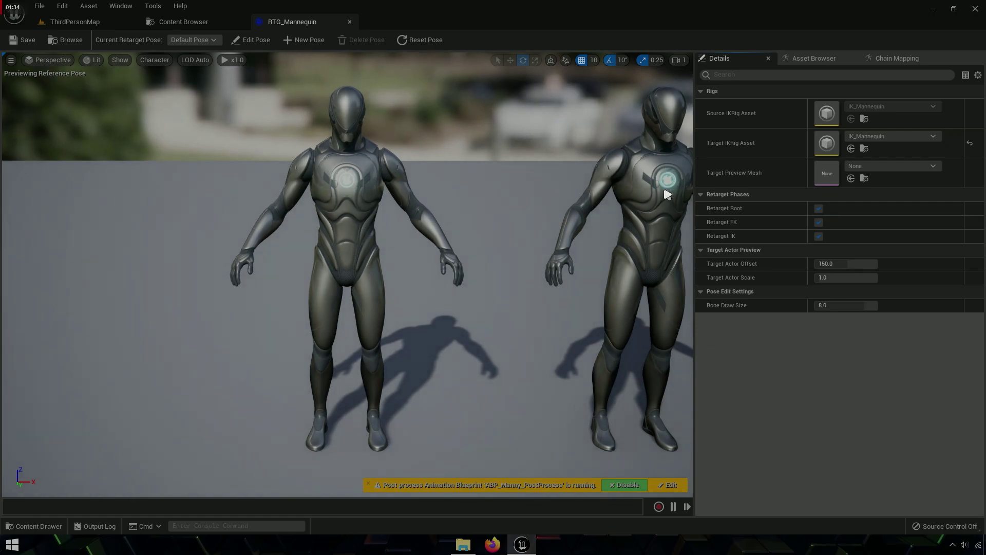
Set RTG_Mannequin's target IK rig to DazIK so the Daz woman appears beside the mannequin, and show the Asset Browser
left_click_drag(689, 183, 732, 183)
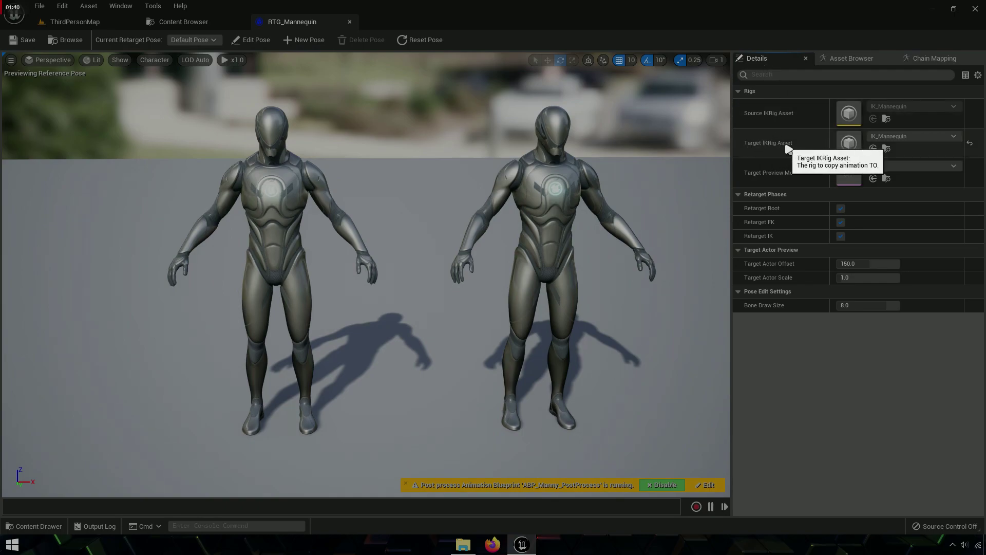
left_click(899, 137)
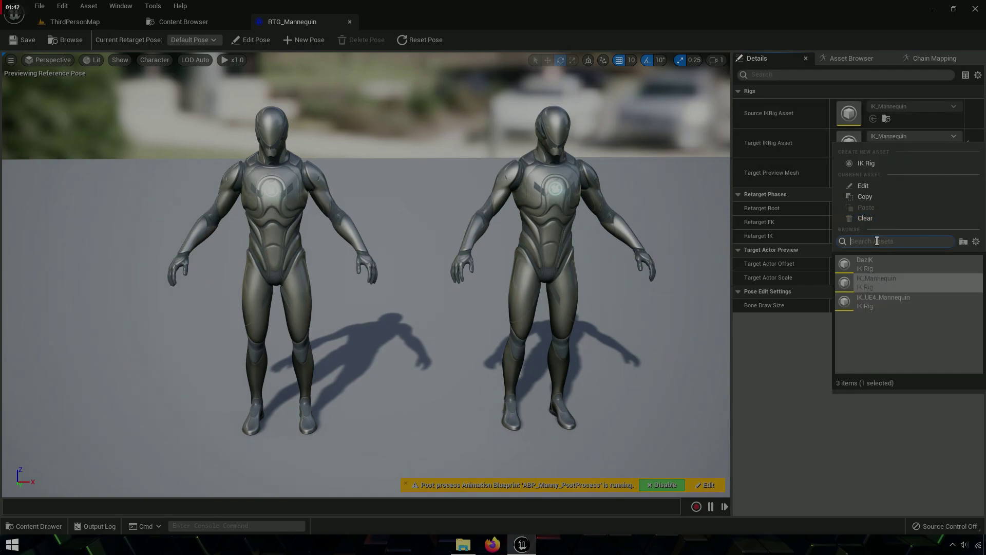
type("DazIK")
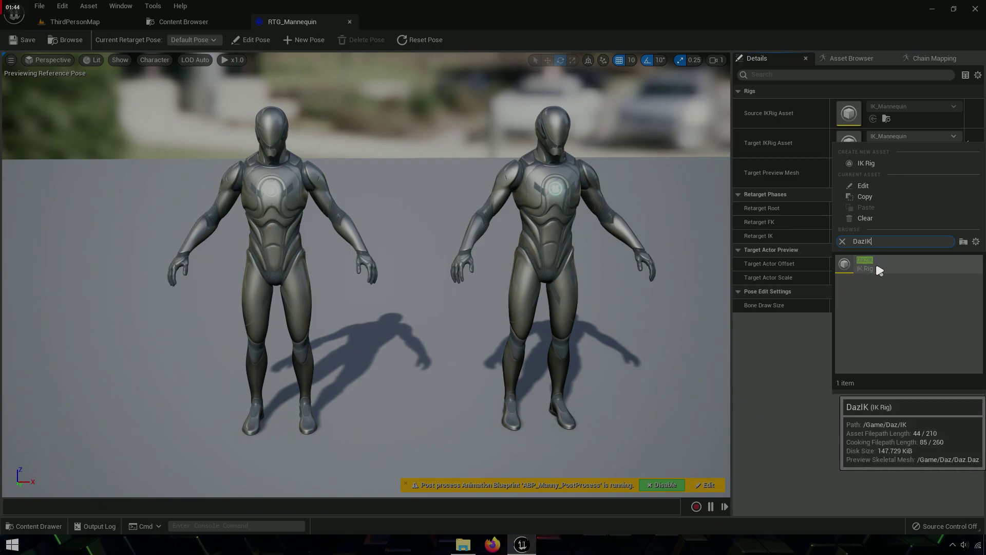
left_click(877, 267)
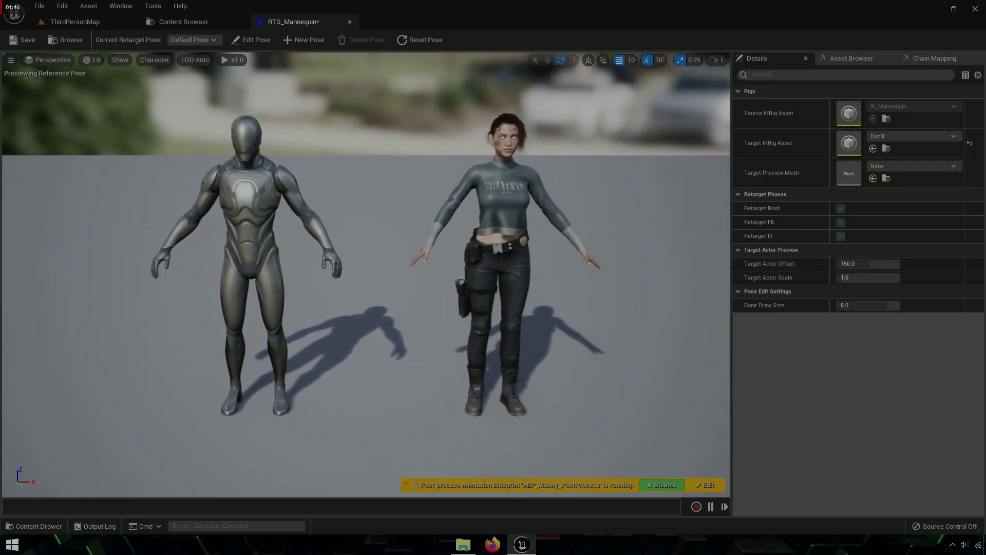
left_click(864, 62)
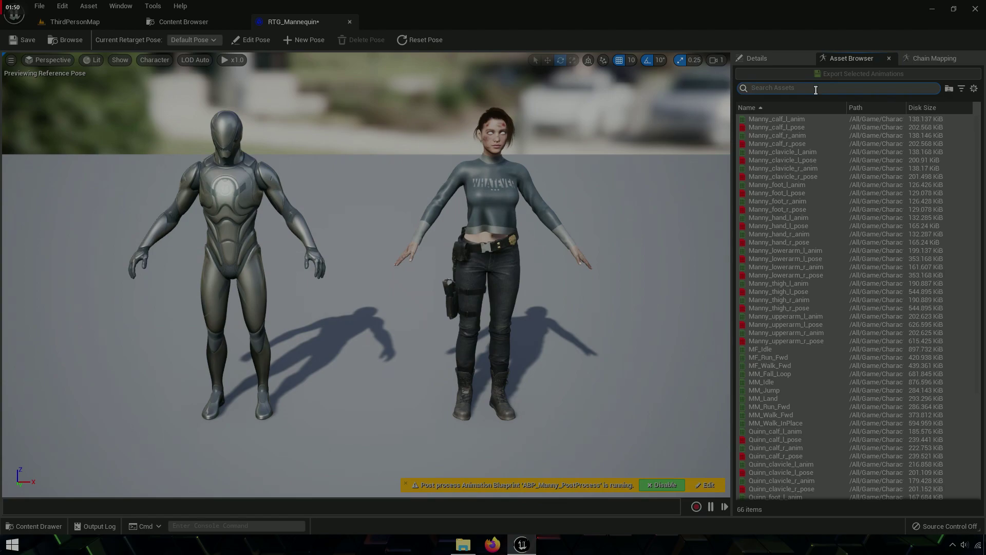
Preview MF_Run_Fwd and MM_Run_Fwd on the mannequin and the Daz character
type("run")
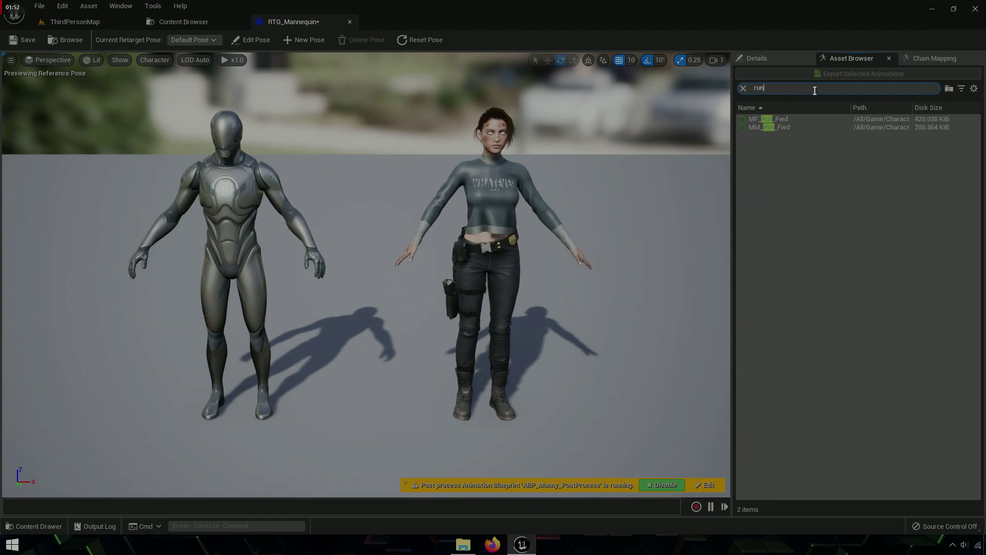
left_click(800, 118)
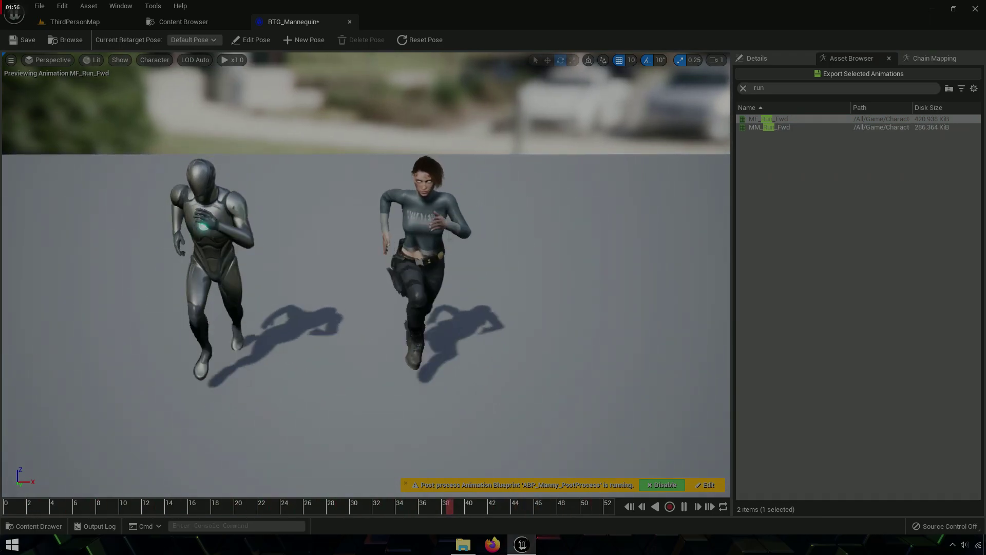
left_click_drag(676, 196, 676, 170)
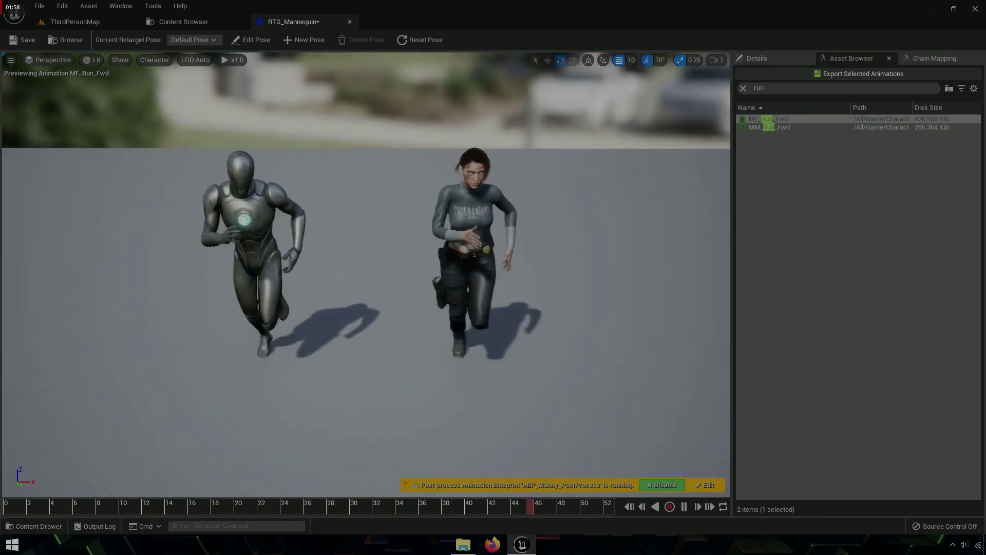
left_click(770, 127)
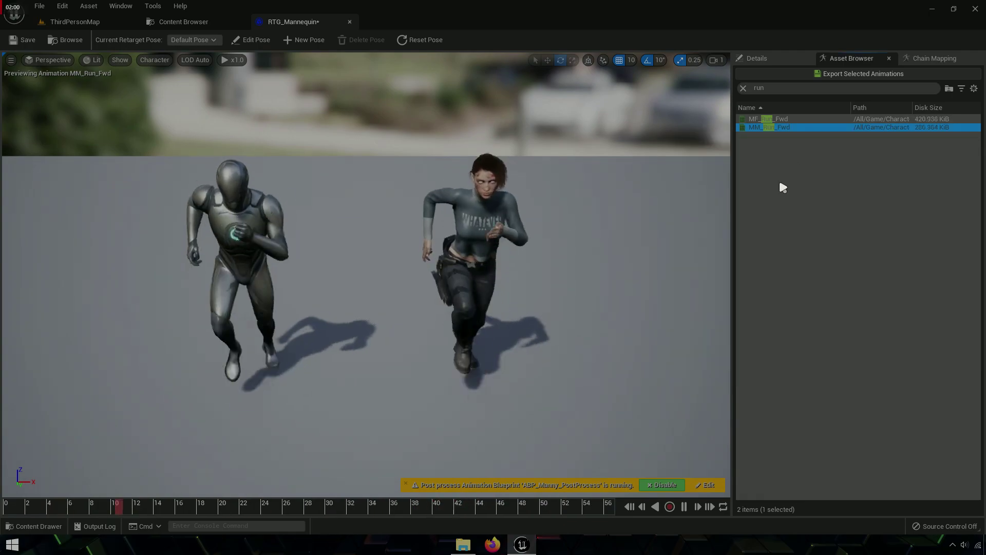
Preview MF_Idle and MM_Idle on both characters, then save RTG_Mannequin
left_click(773, 88)
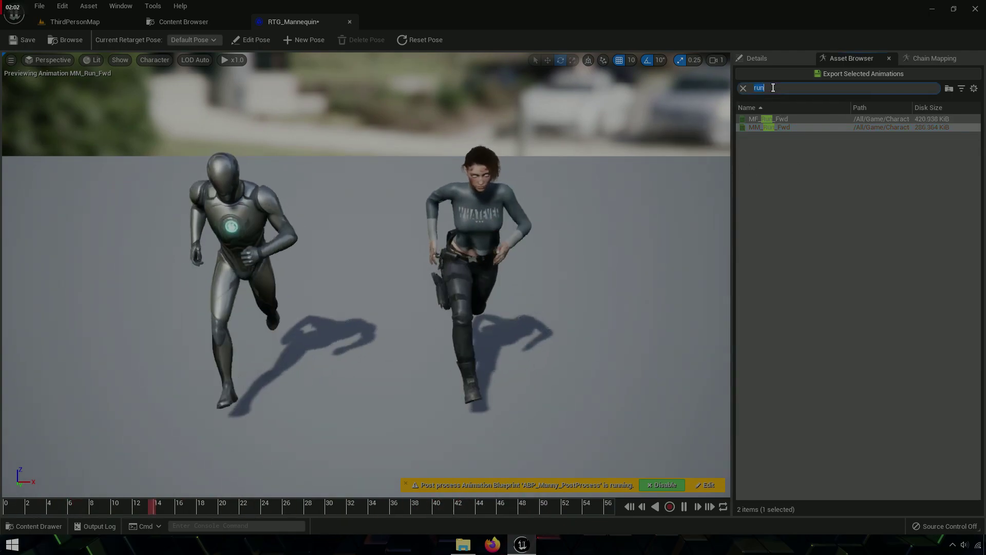
type("idle")
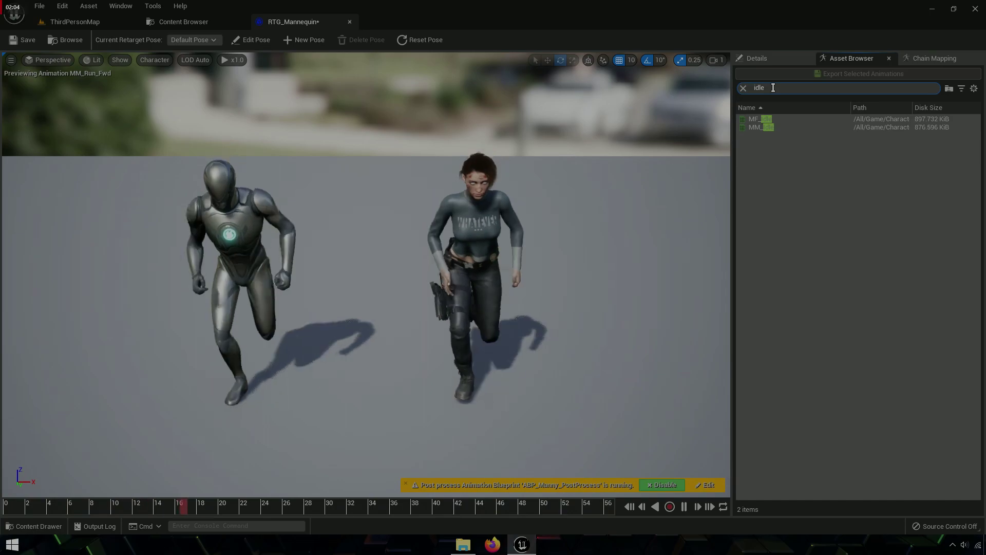
left_click(783, 119)
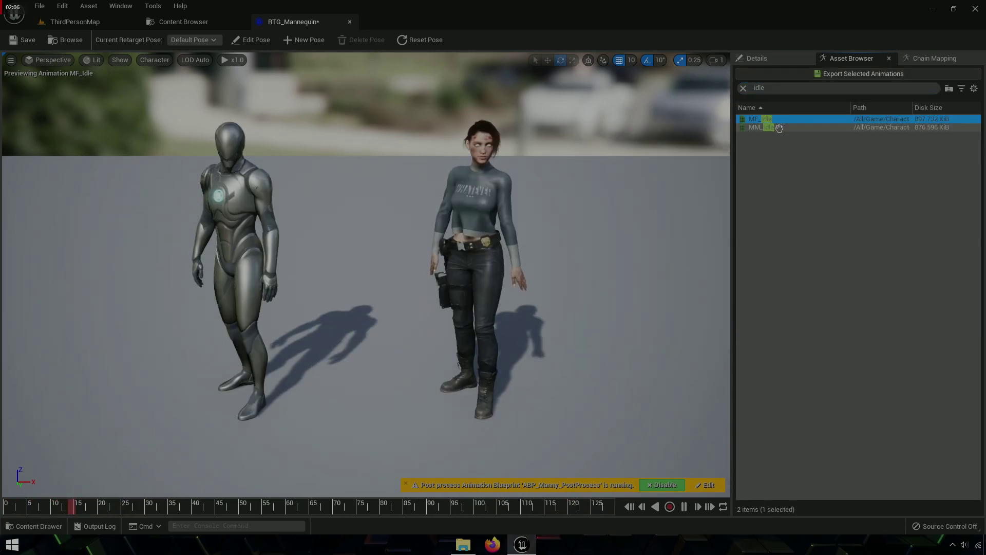
left_click(781, 127)
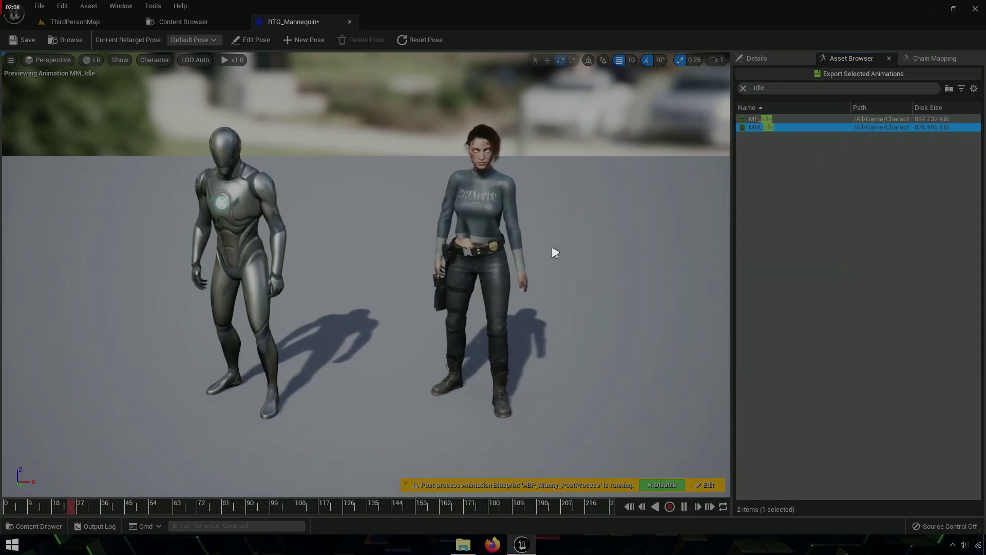
left_click(17, 41)
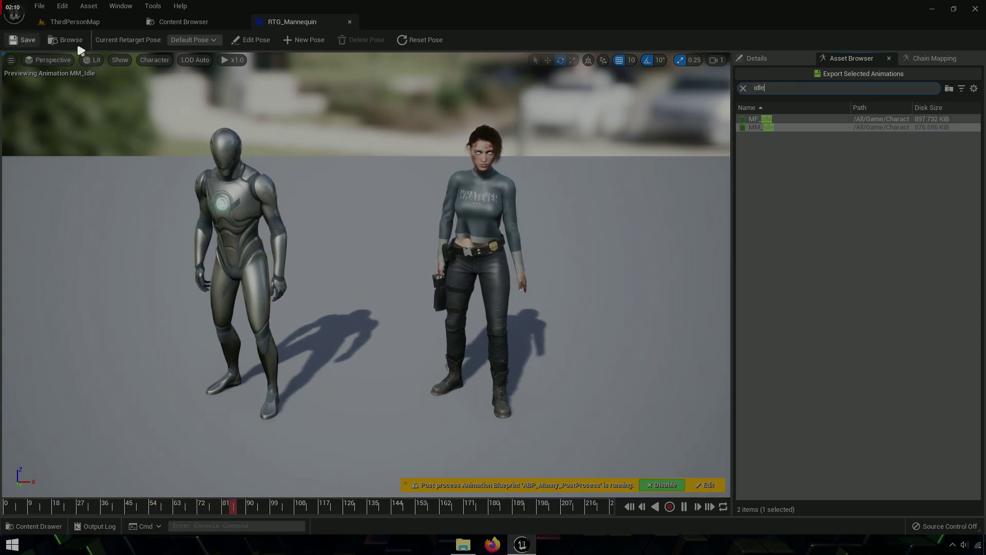
Close RTG_Mannequin, browse to Content/Characters/Mannequins/Animations and select ABP_Quinn
left_click(349, 23)
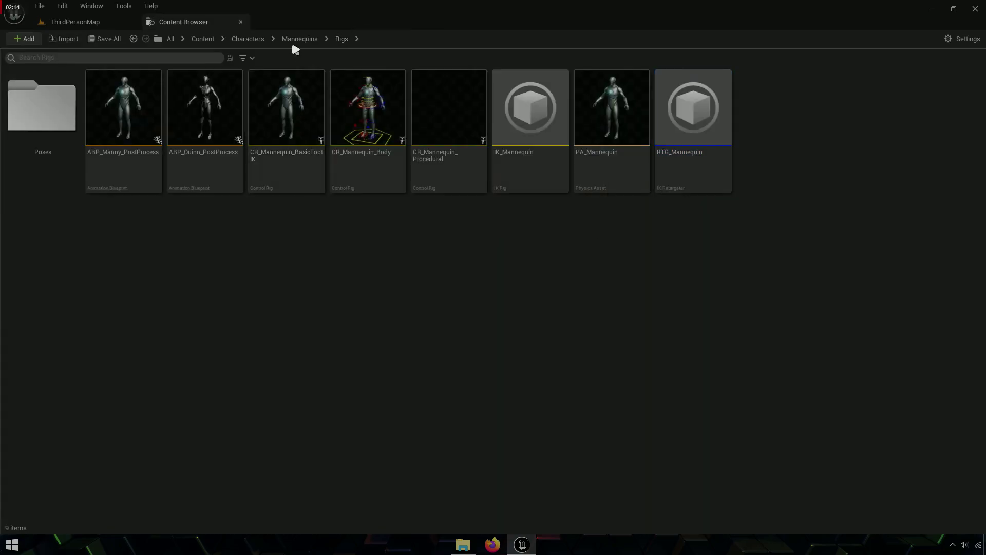
left_click(248, 39)
left_click(202, 39)
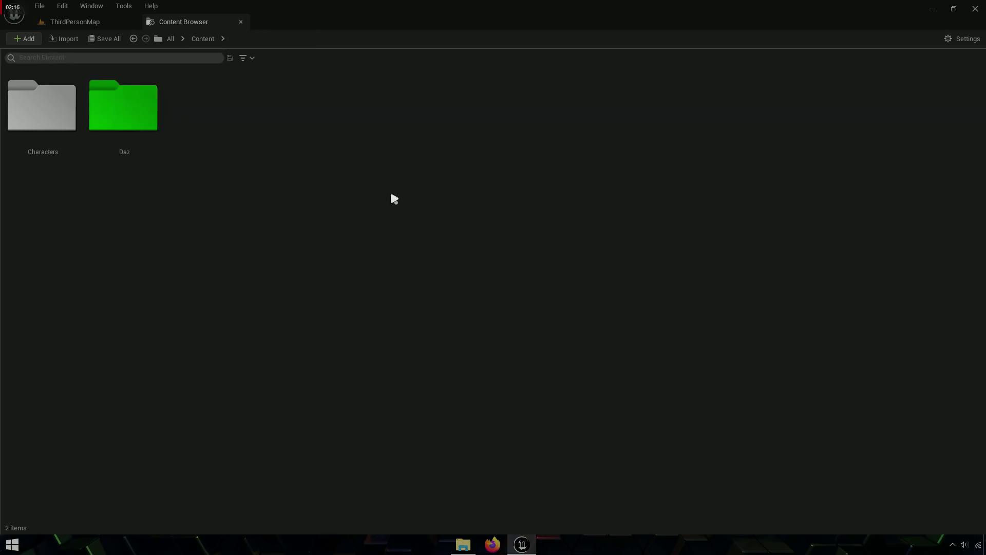
left_click(47, 157)
double_click(46, 156)
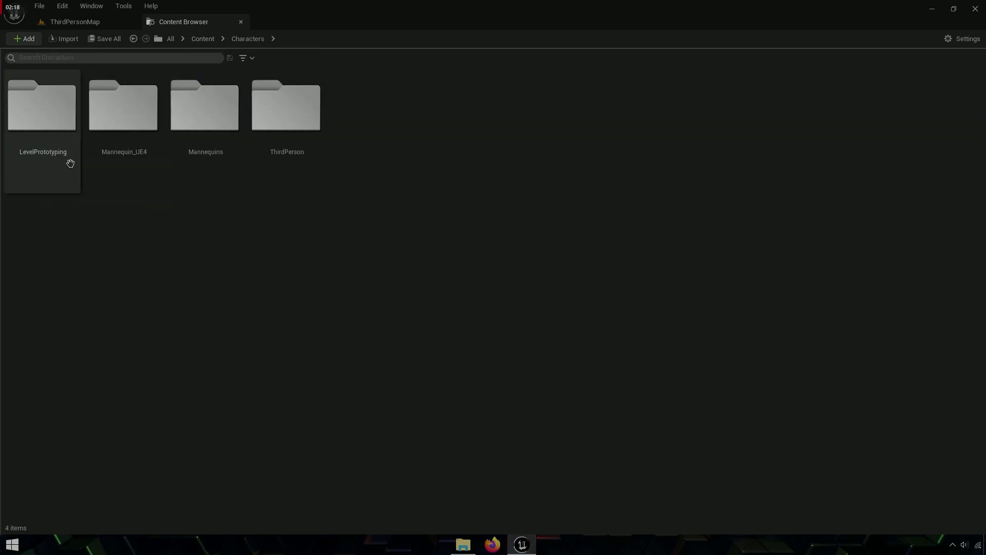
left_click(230, 174)
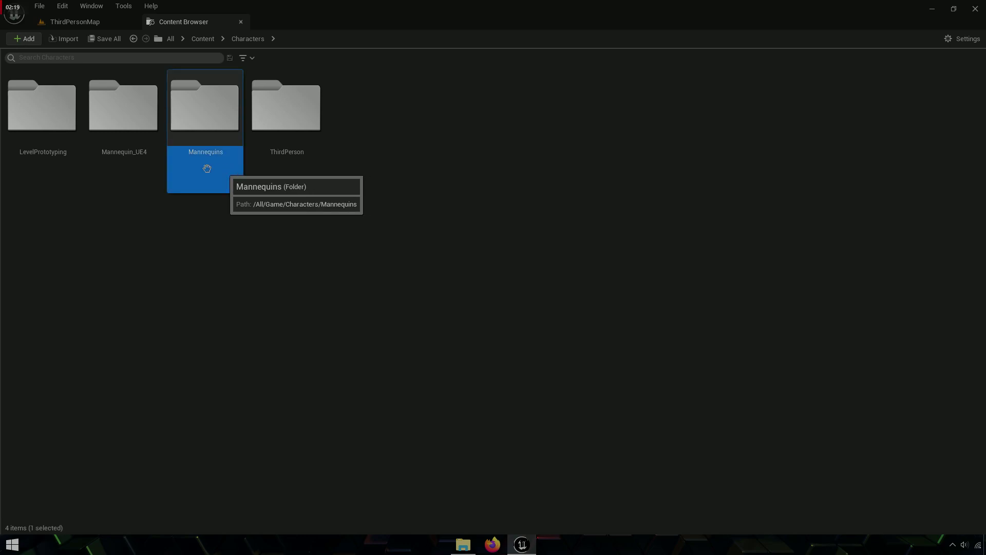
double_click(236, 164)
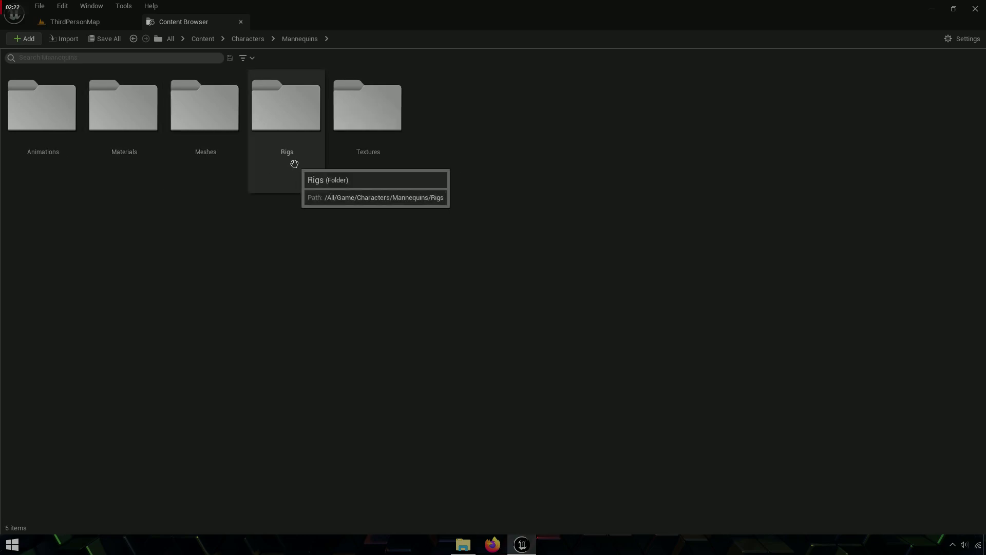
left_click(30, 156)
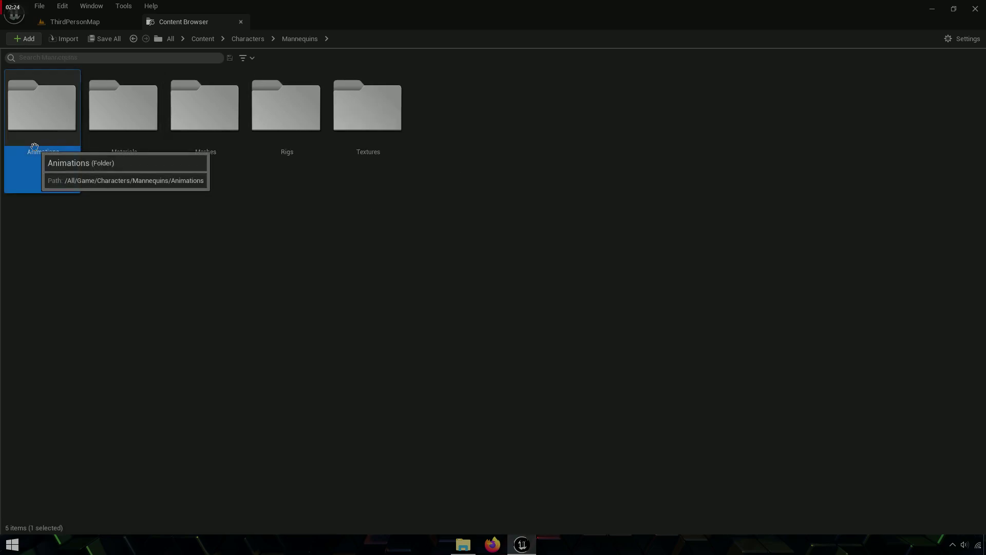
double_click(35, 158)
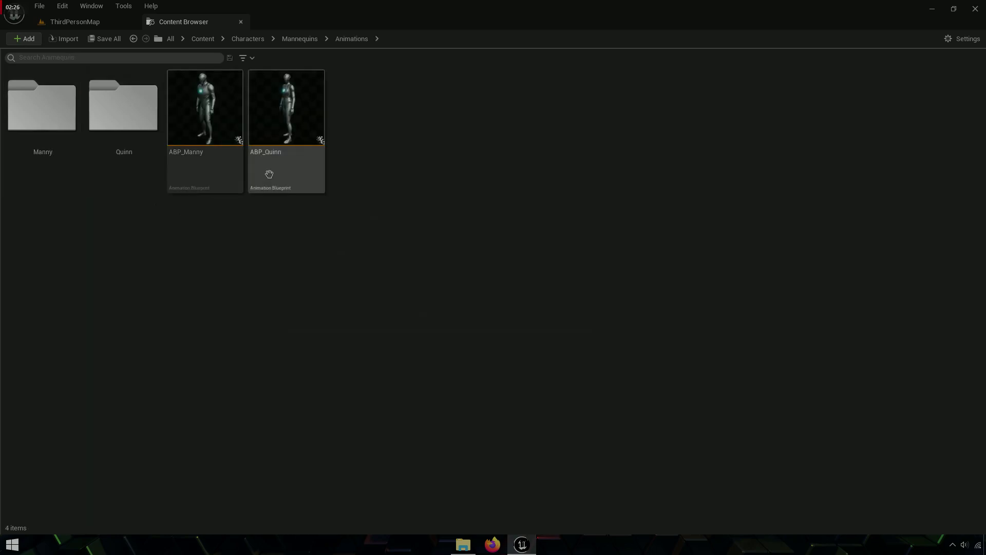
left_click_drag(201, 166, 195, 196)
left_click_drag(272, 170, 250, 174)
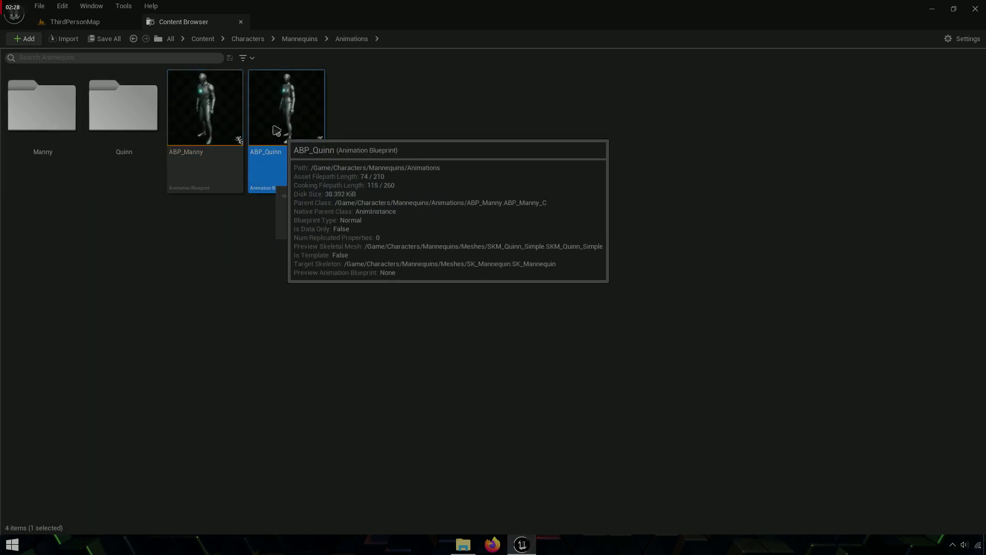
Duplicate and retarget ABP_Quinn with RTG_Mannequin into the Daz/Animation folder
right_click(284, 160)
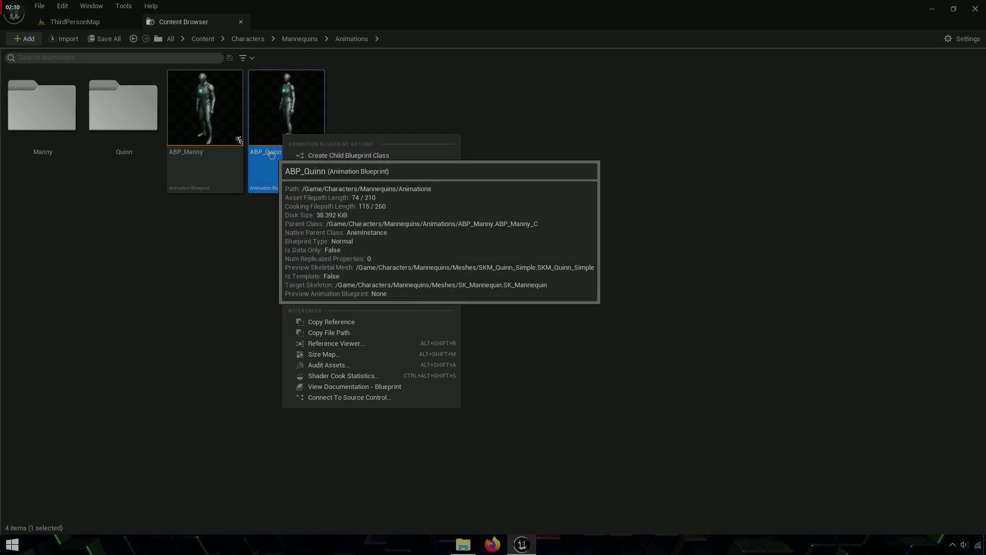
mouse_move(314, 178)
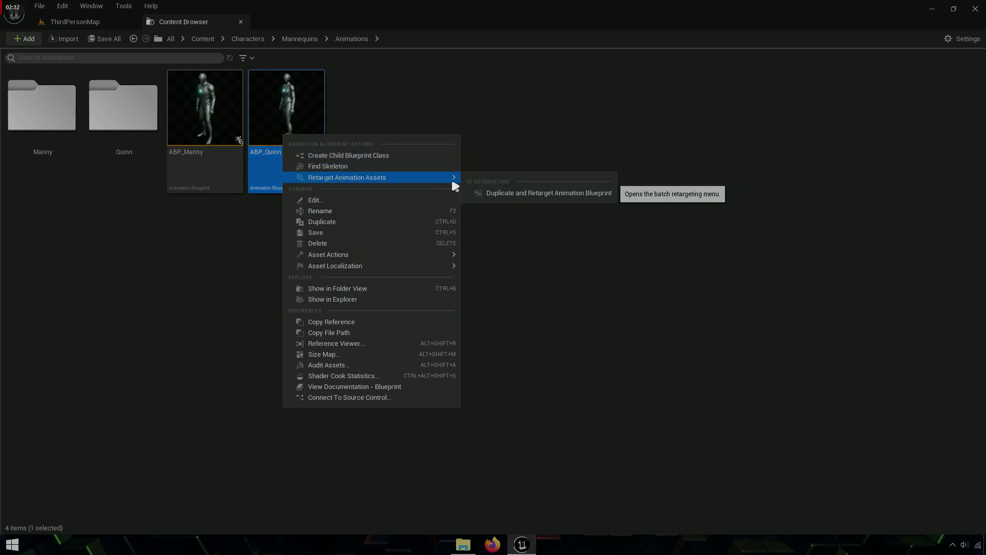
left_click(590, 194)
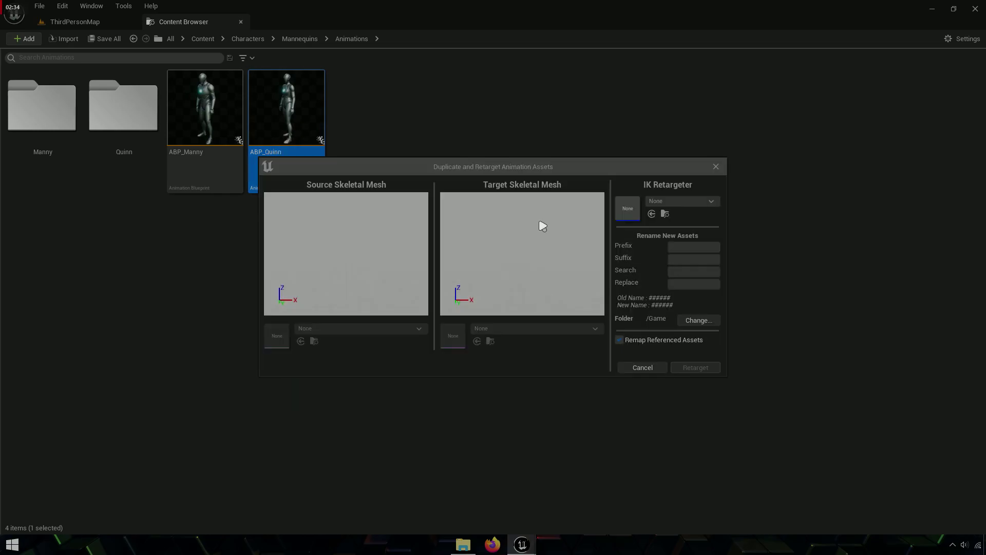
left_click(670, 203)
type("RTG_Mannequin")
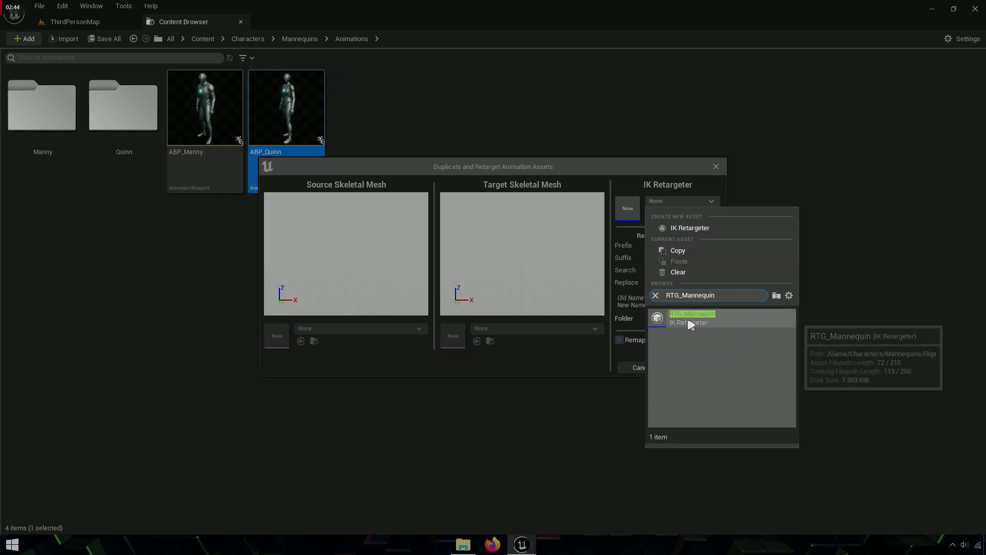
left_click(719, 323)
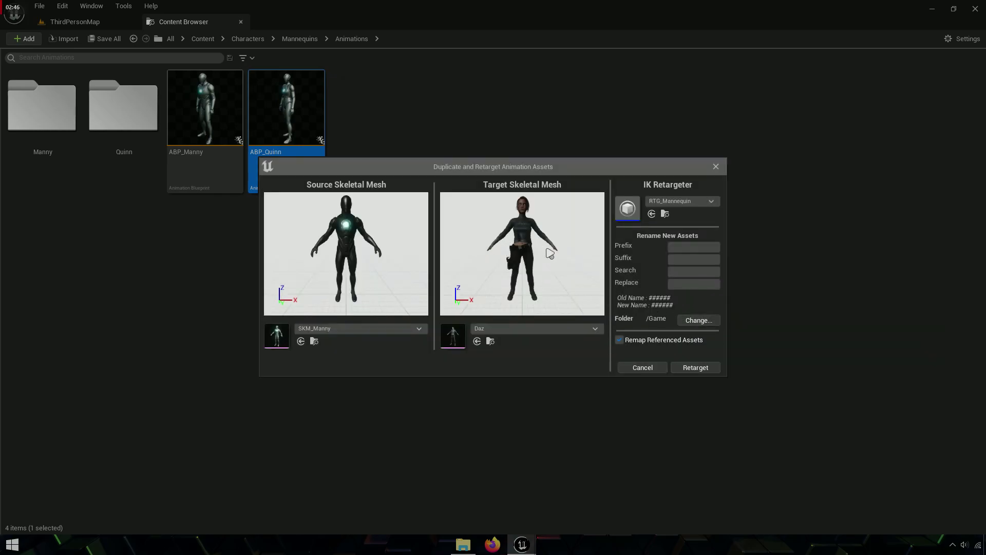
left_click(699, 321)
left_click(436, 230)
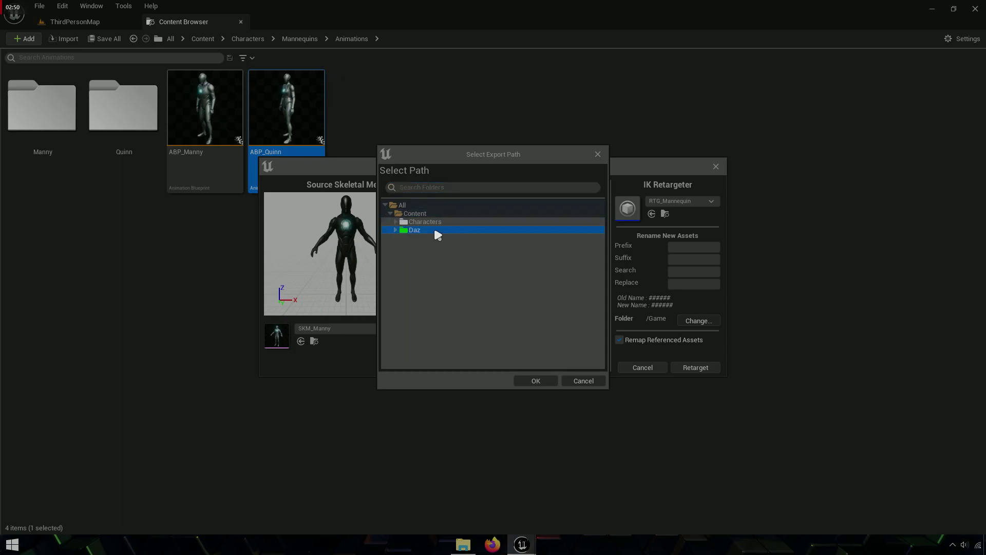
double_click(435, 231)
left_click(415, 239)
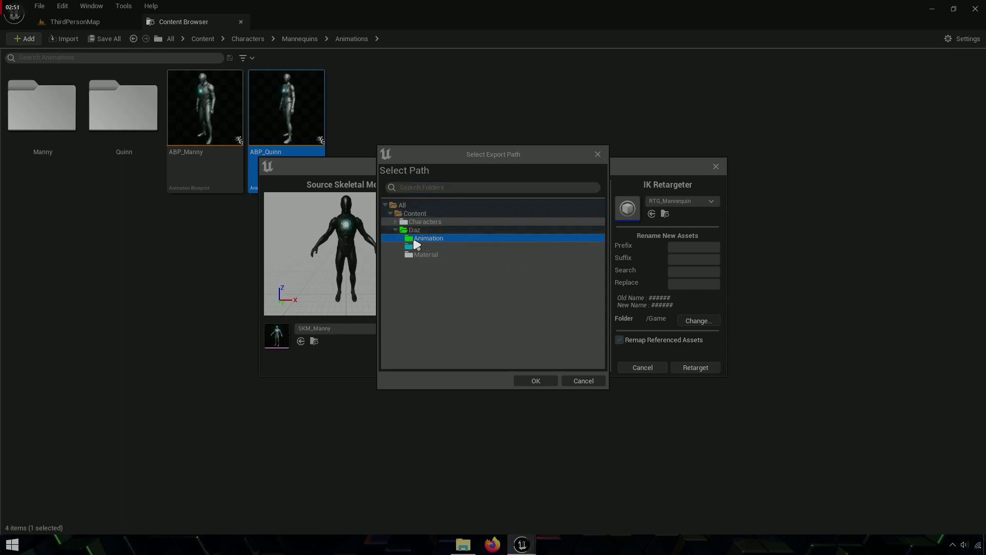
left_click(537, 379)
left_click(720, 369)
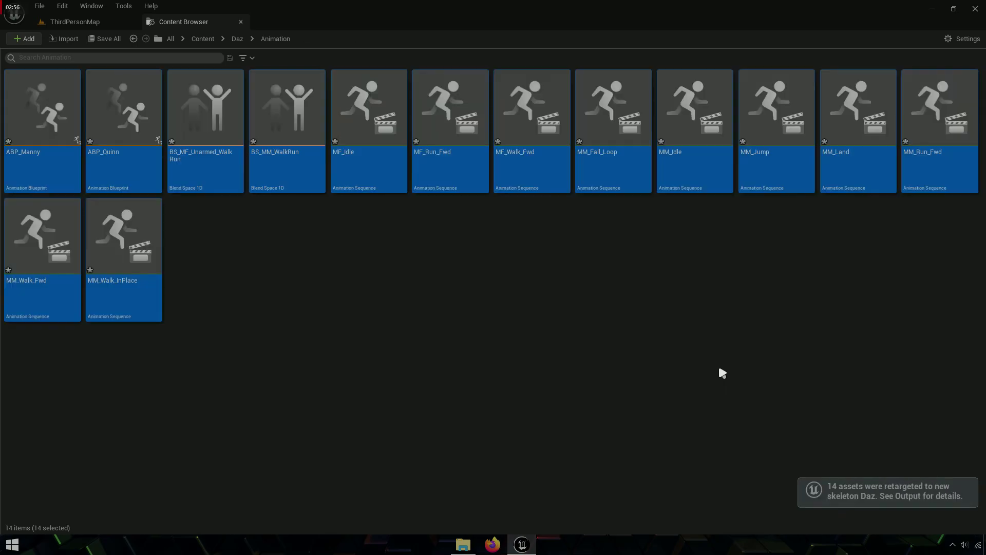
Rename the ABP_Quinn copy in Daz/Animation to Daz_Quinn, then Save All the new assets
left_click(580, 331)
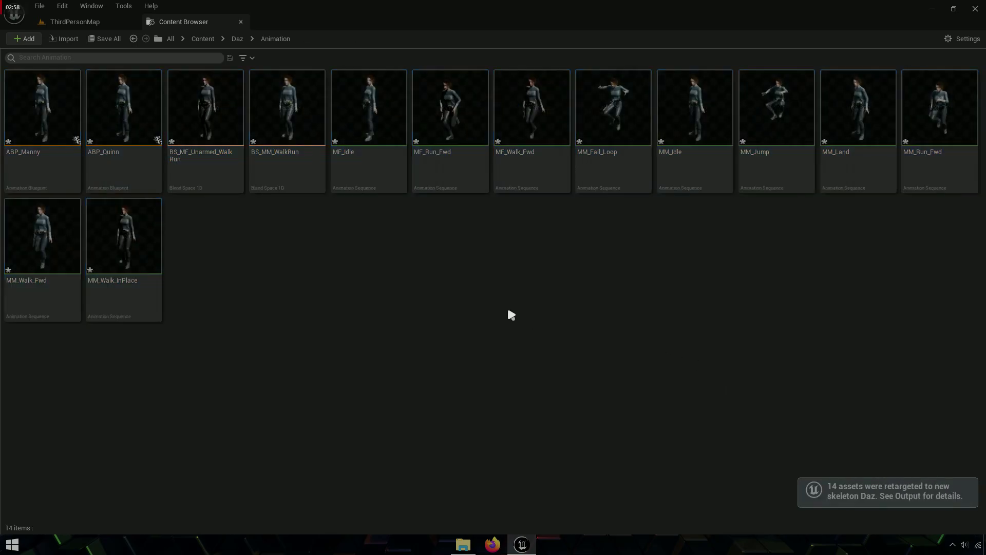
left_click(121, 153)
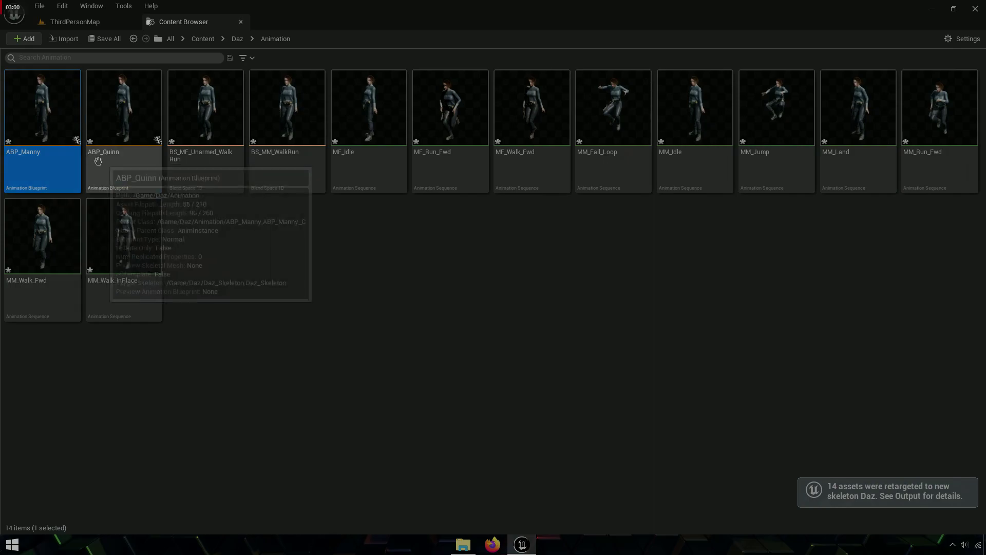
left_click(43, 165)
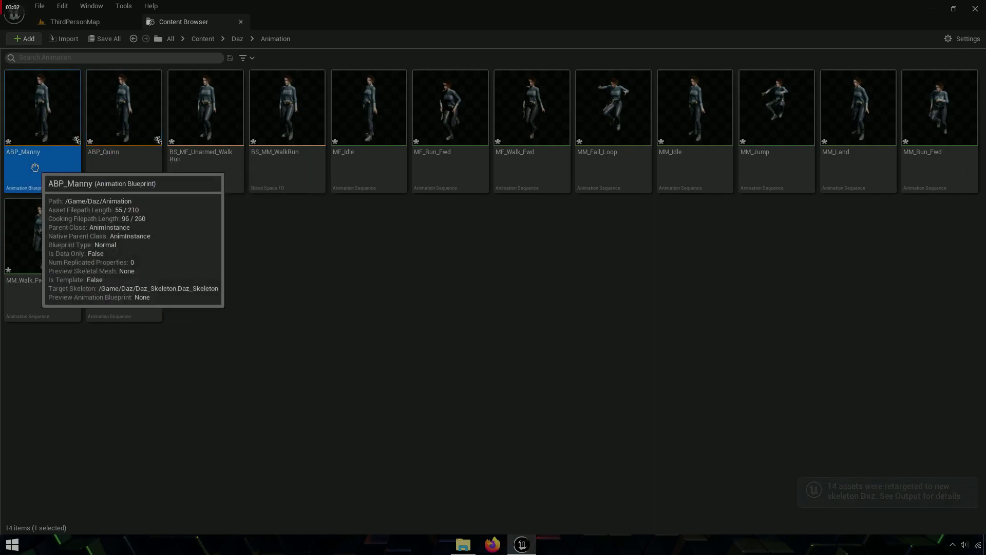
left_click(120, 161)
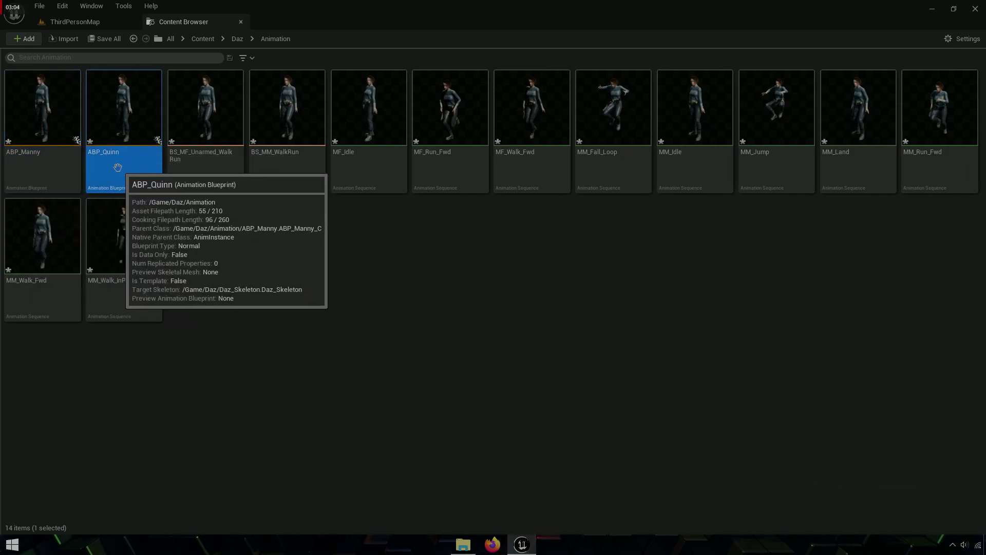
key("F2")
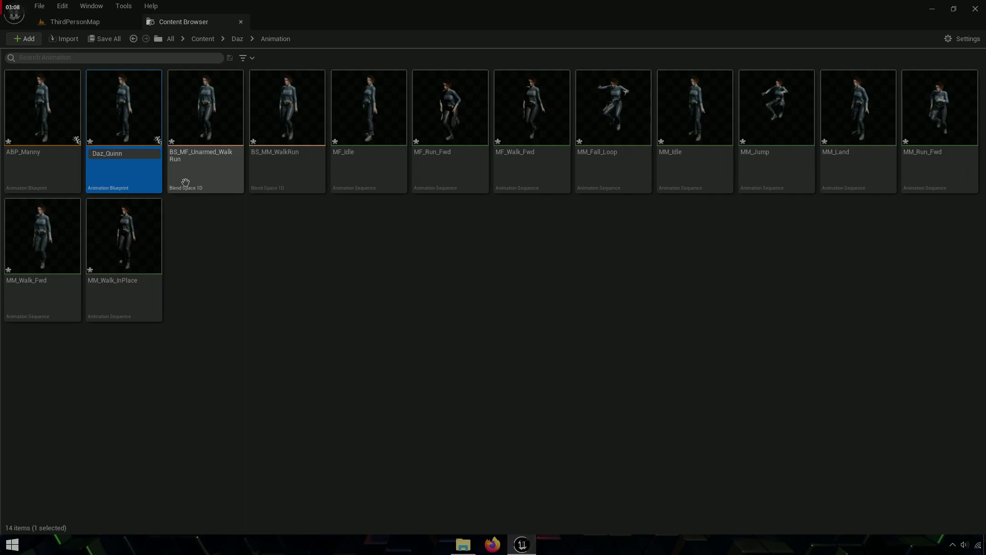
right_click(120, 155)
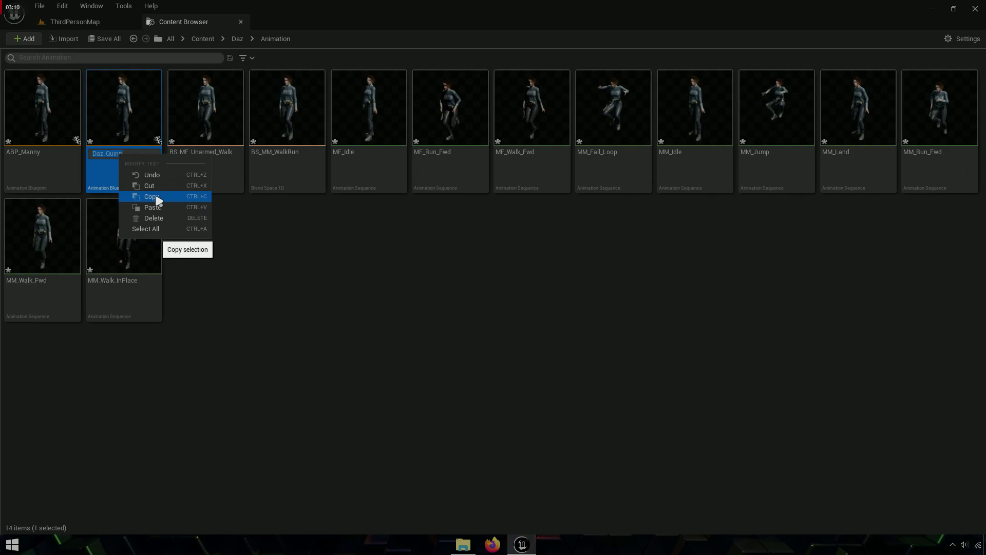
left_click(157, 196)
key("Return")
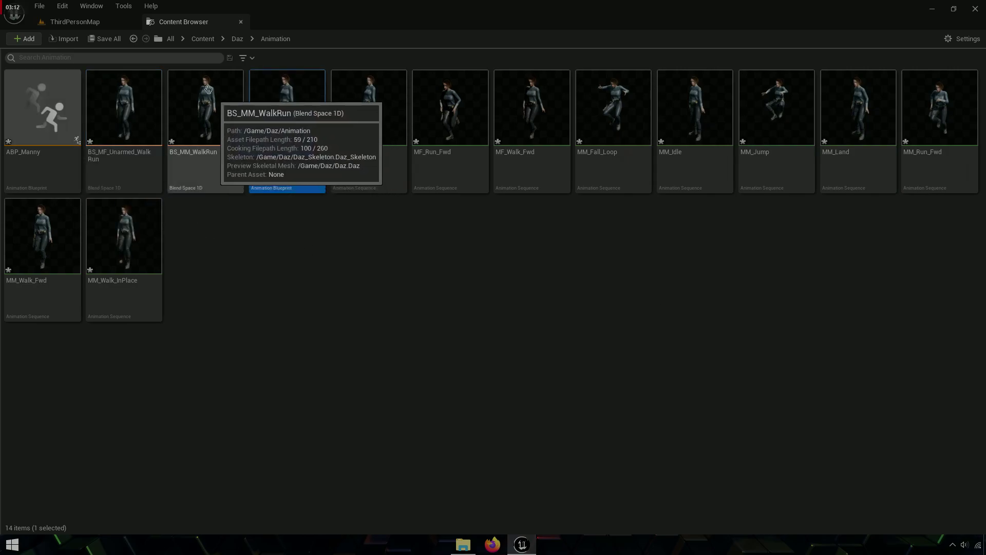
left_click(118, 40)
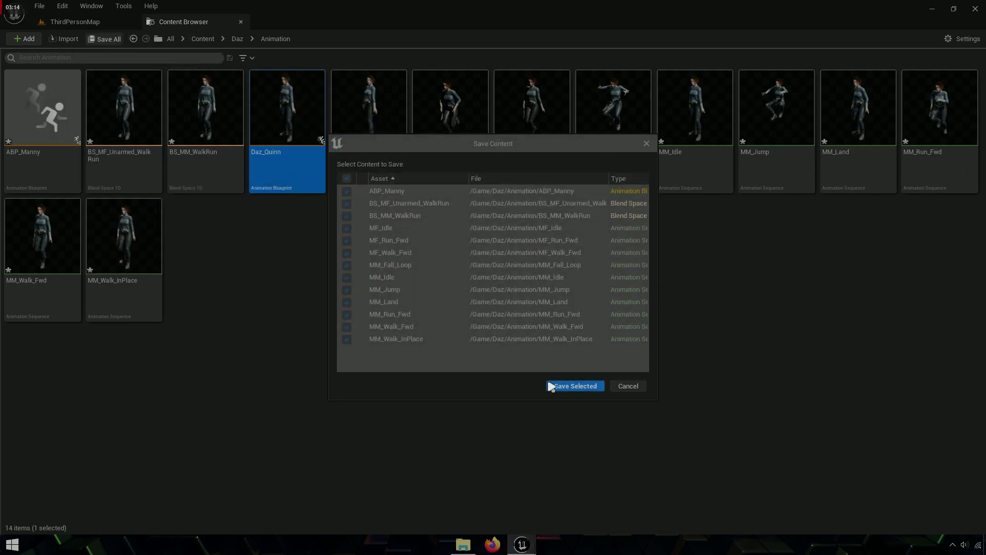
left_click(570, 385)
Inspect the MM_Jump animation in a docked, enlarged preview, then close its editor
double_click(786, 175)
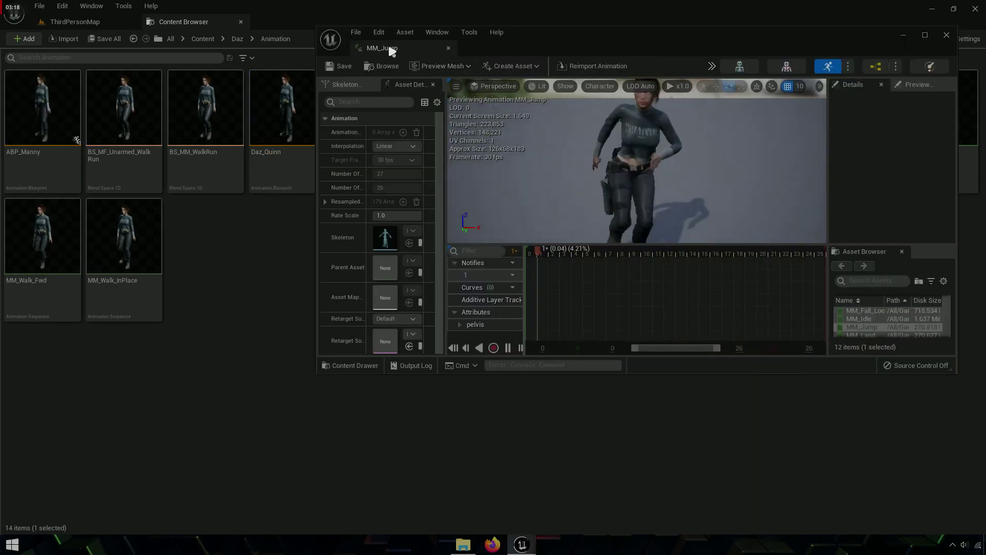
left_click_drag(380, 48, 374, 8)
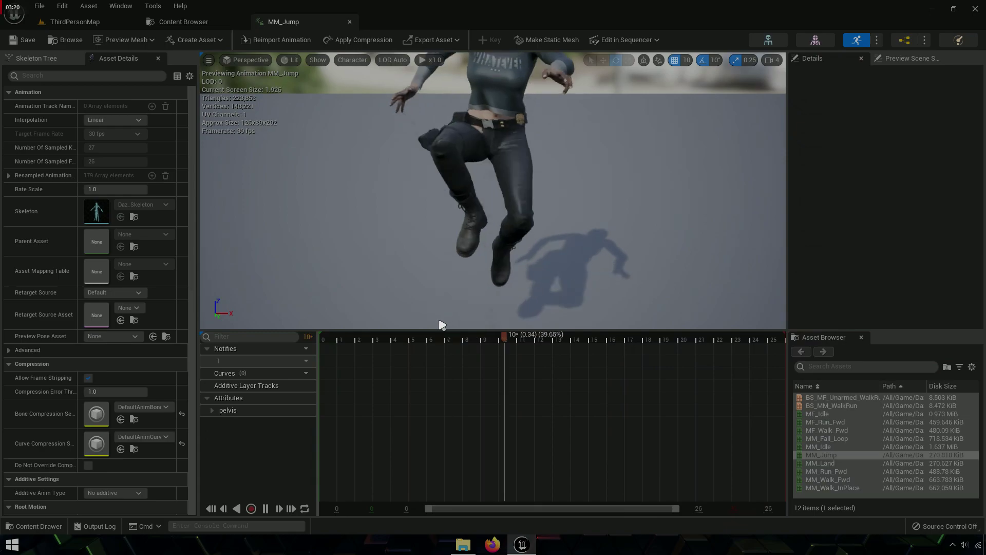
left_click_drag(440, 330, 451, 501)
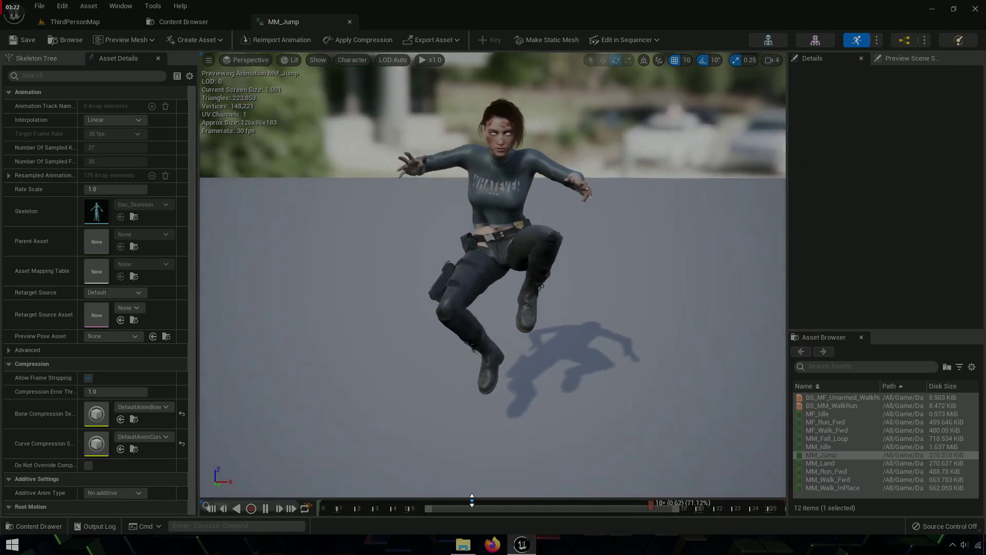
left_click_drag(785, 268, 743, 284)
key("f")
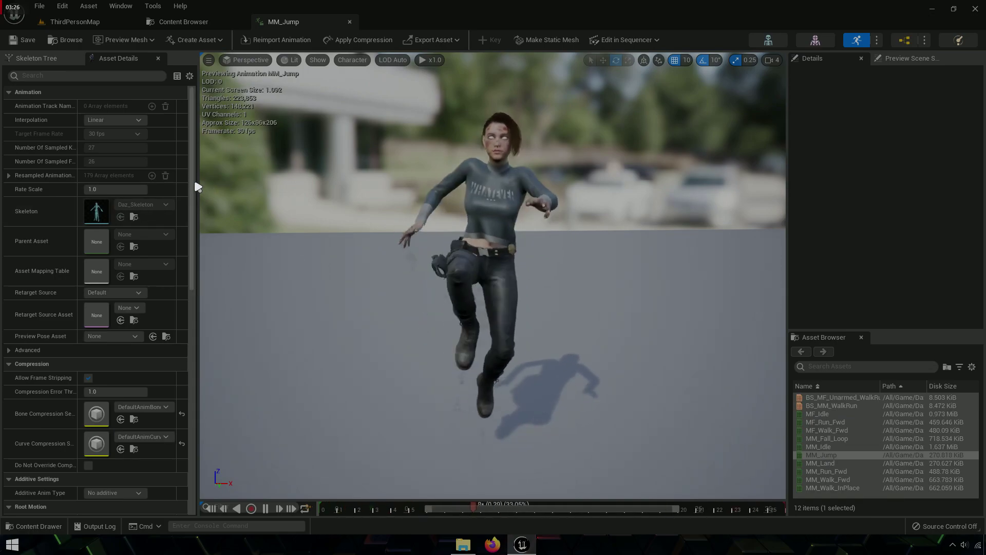
left_click_drag(186, 201, 128, 201)
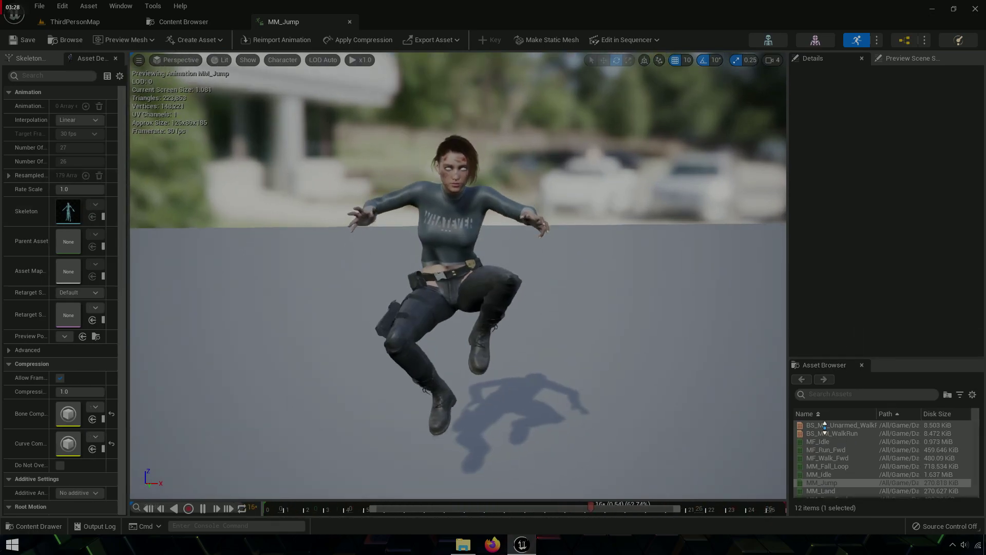
left_click_drag(820, 328, 820, 514)
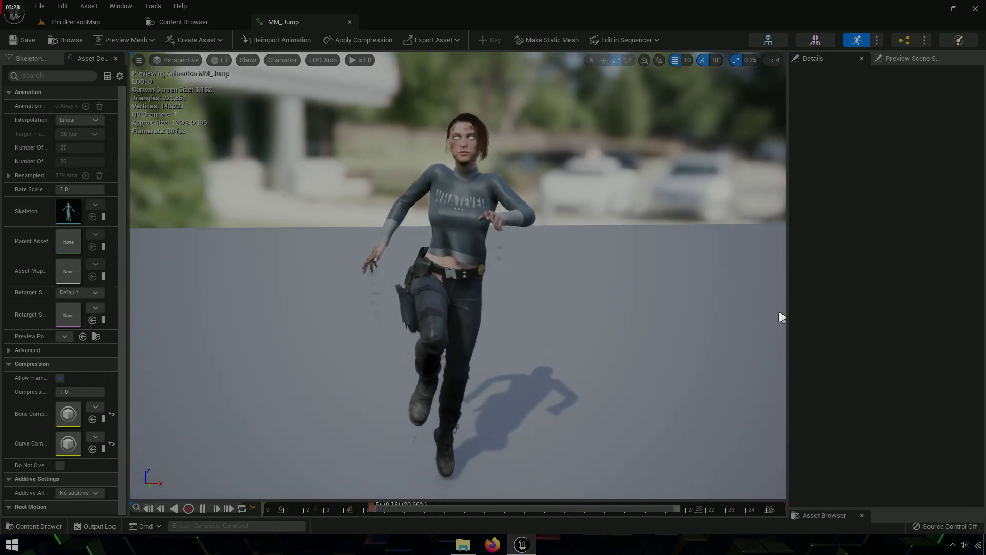
left_click(349, 22)
Browse to Content/Characters/ThirdPerson/Blueprints in the Content Browser
left_click(203, 40)
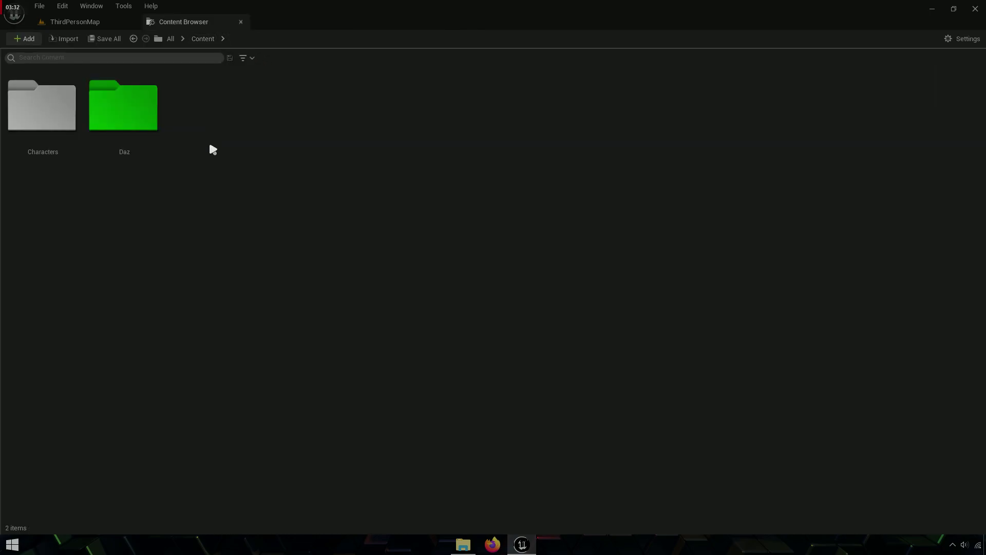
left_click(52, 154)
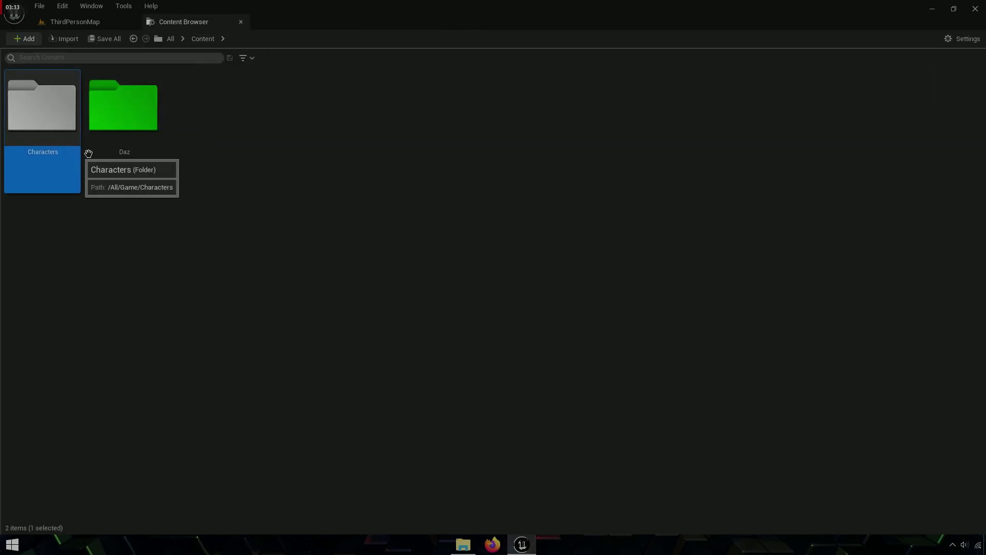
double_click(51, 154)
left_click(298, 152)
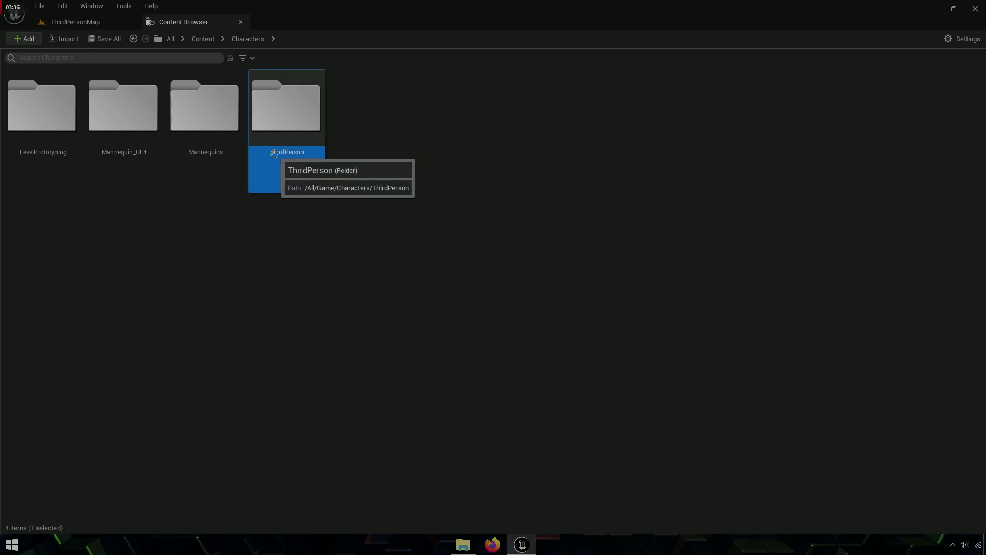
double_click(299, 152)
double_click(58, 157)
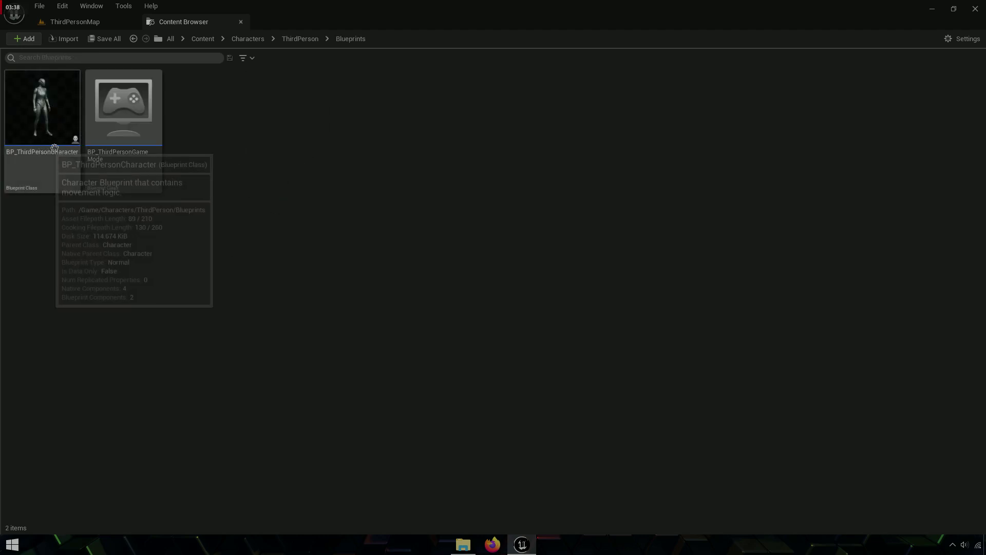
Open BP_ThirdPersonCharacter and set its Mesh component's skeletal mesh to Daz
left_click(46, 159)
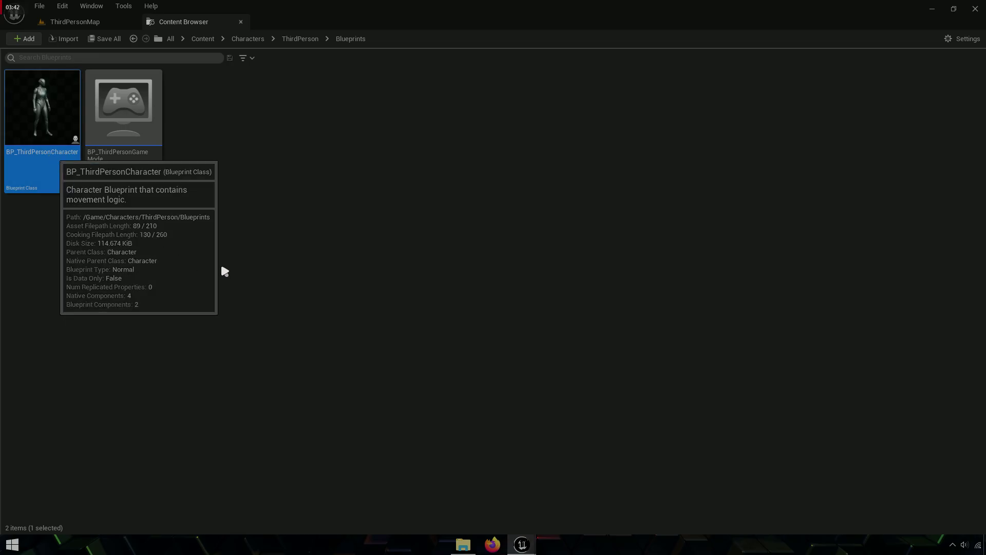
left_click_drag(389, 48, 293, 20)
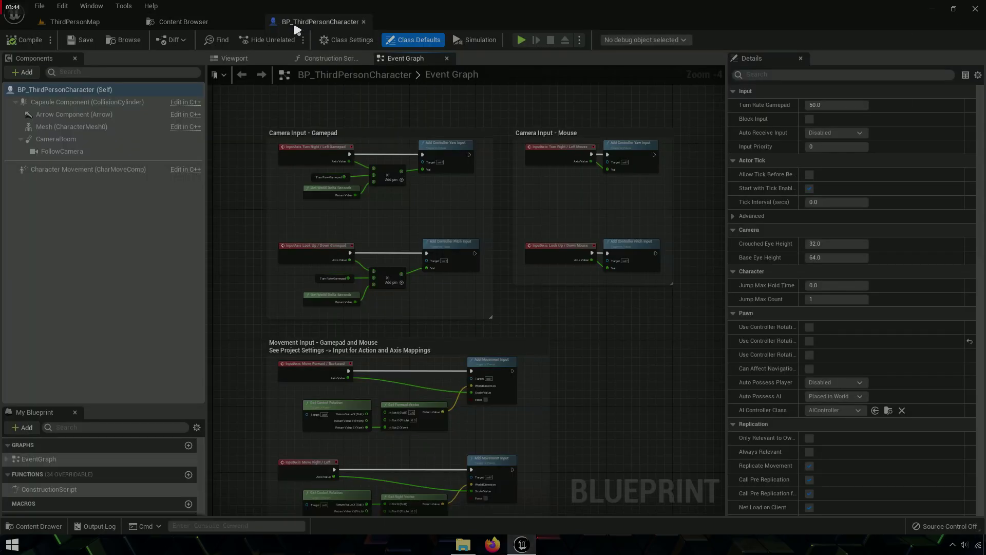
left_click(368, 62)
left_click(368, 62)
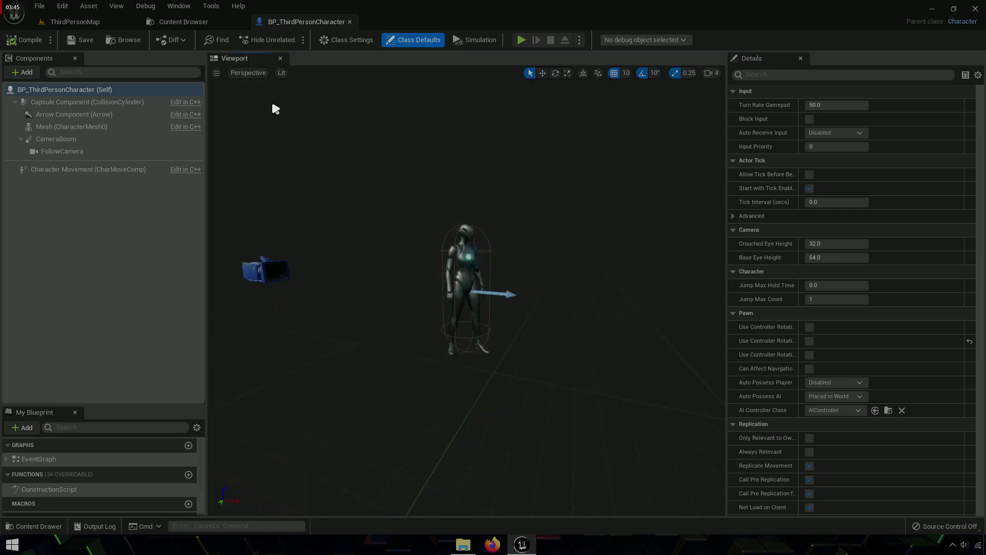
left_click_drag(207, 109, 140, 123)
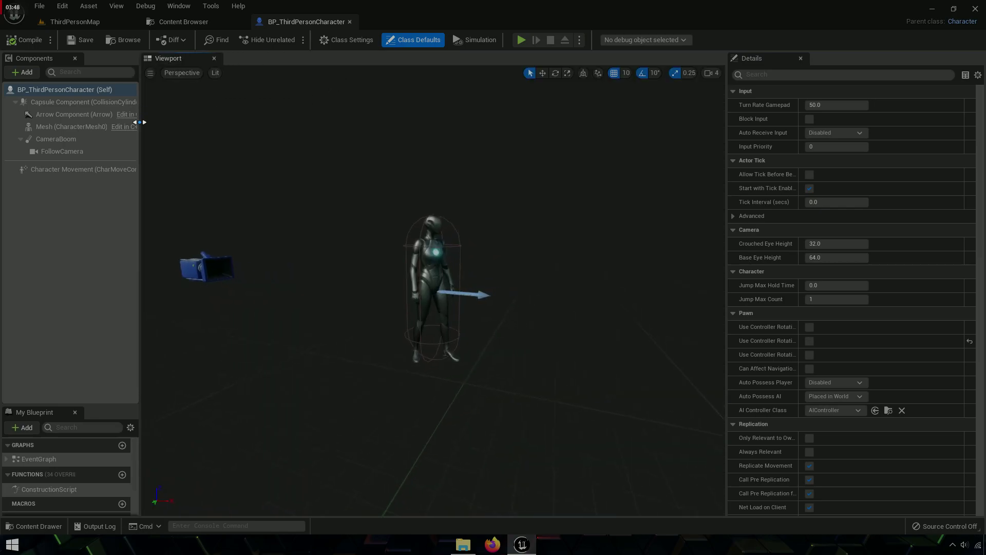
scroll(534, 178, "up", 3)
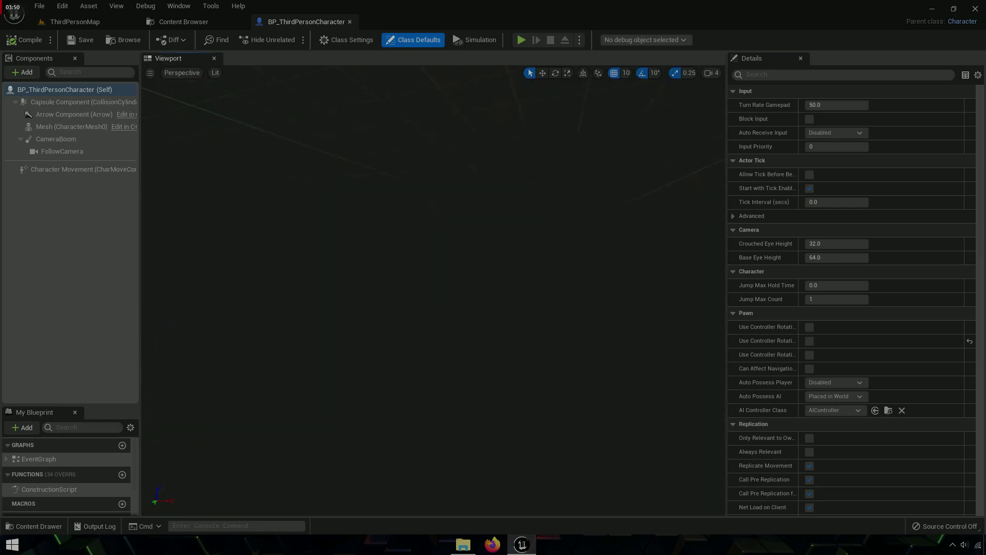
left_click(90, 128)
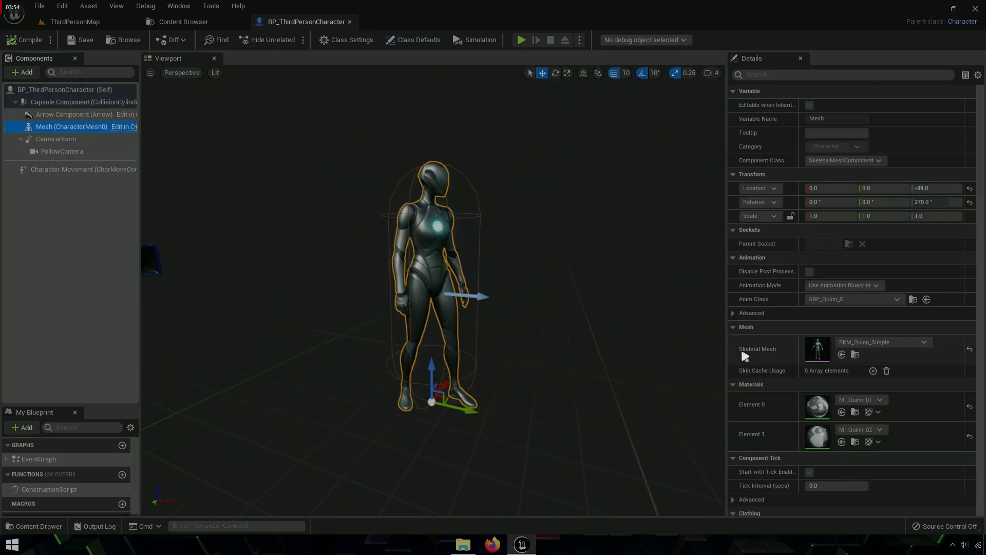
left_click(866, 343)
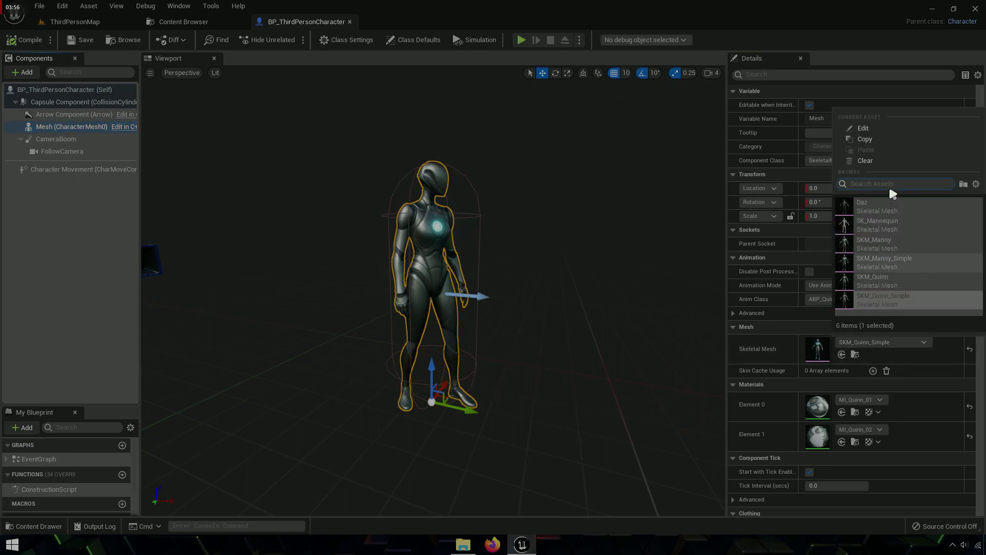
type("daz")
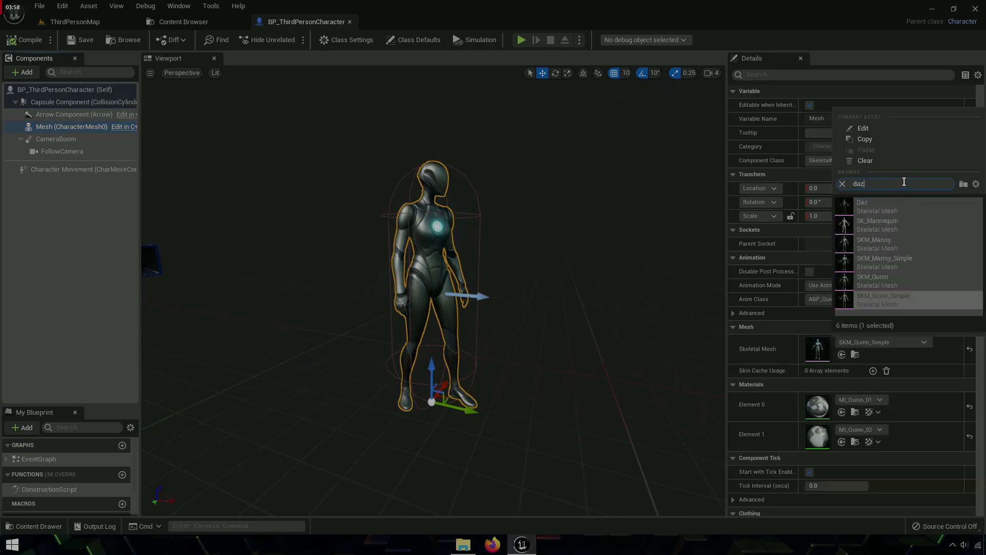
left_click(881, 211)
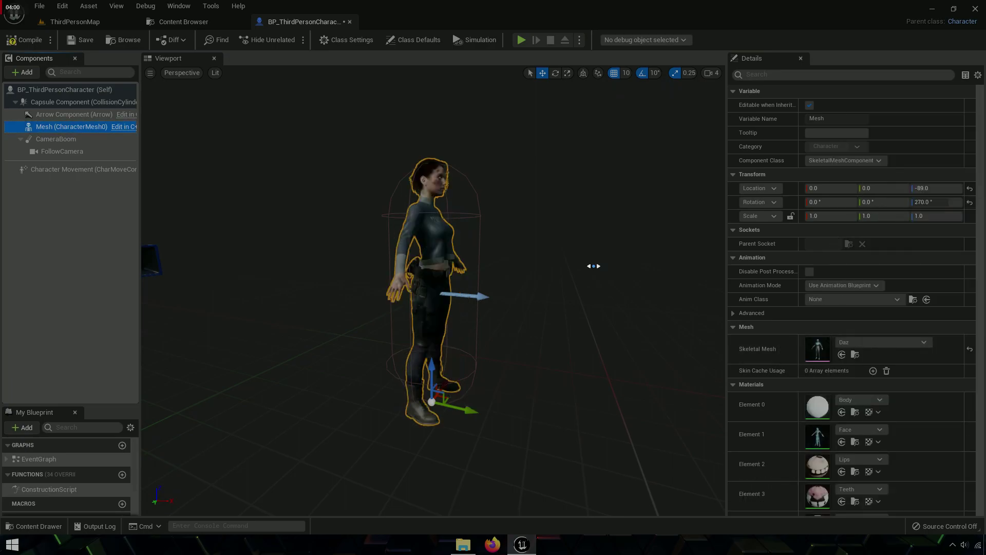
left_click_drag(568, 211, 563, 227)
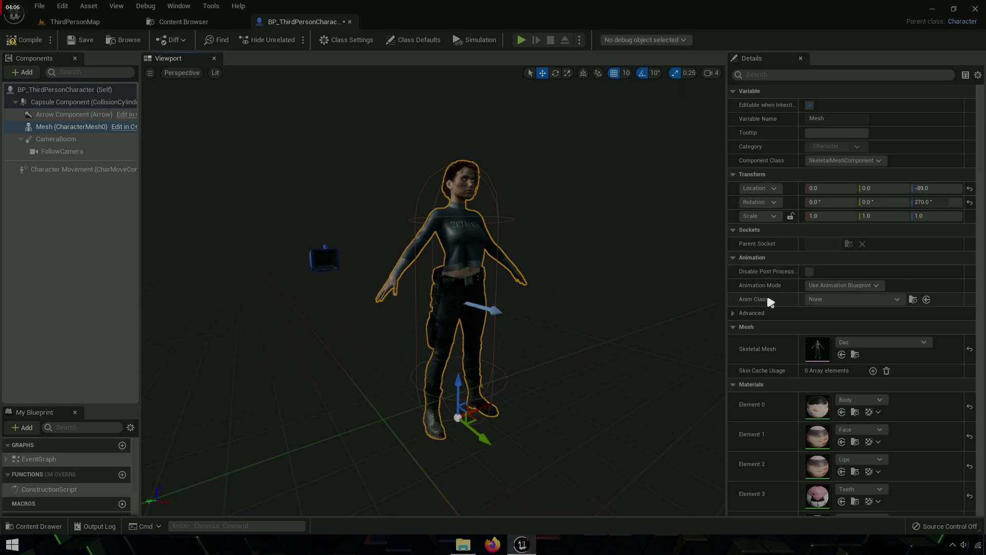
Set the Mesh Anim Class to Daz_Quinn_C, compile, and run a quick play test
left_click(850, 298)
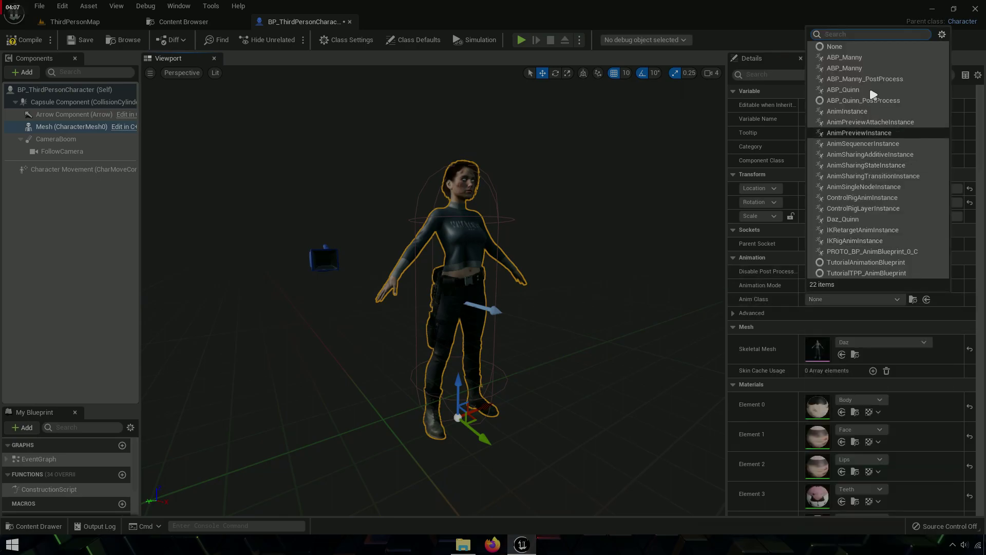
right_click(866, 35)
left_click(899, 90)
type("Daz_Quinn")
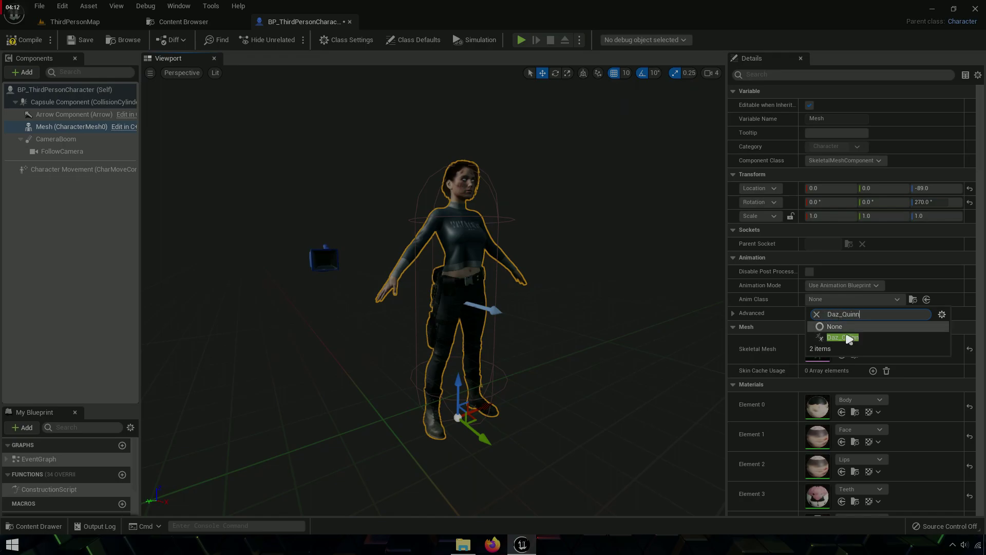
left_click(843, 337)
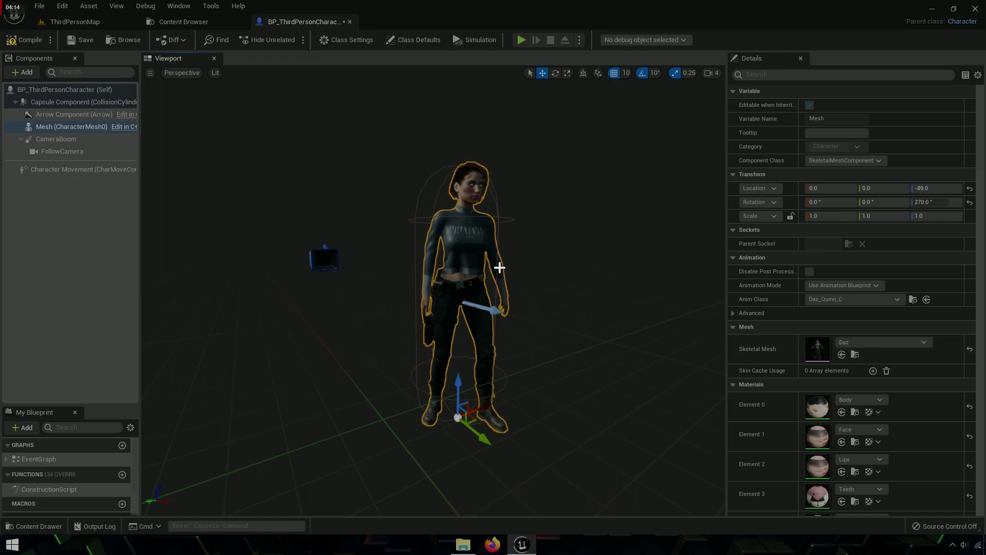
left_click(26, 40)
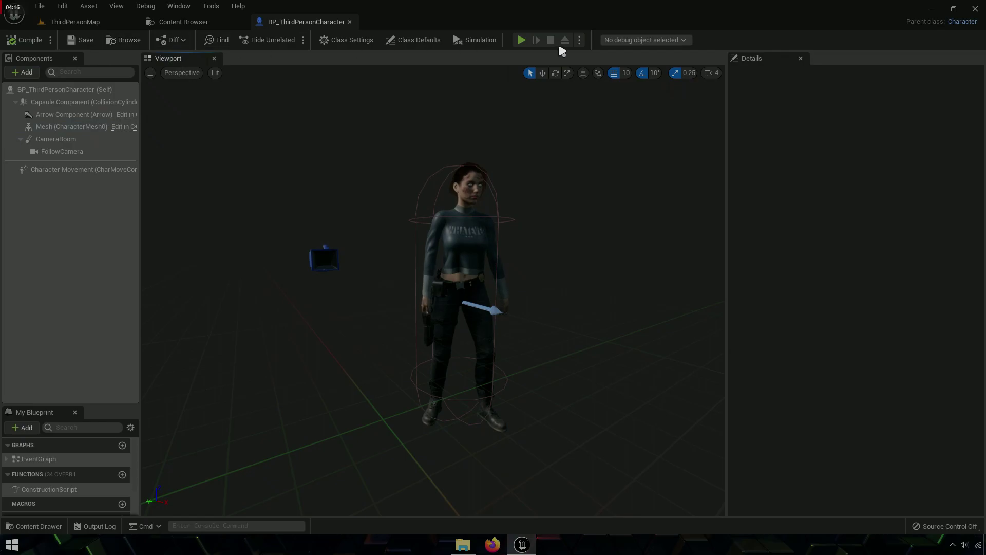
left_click(526, 40)
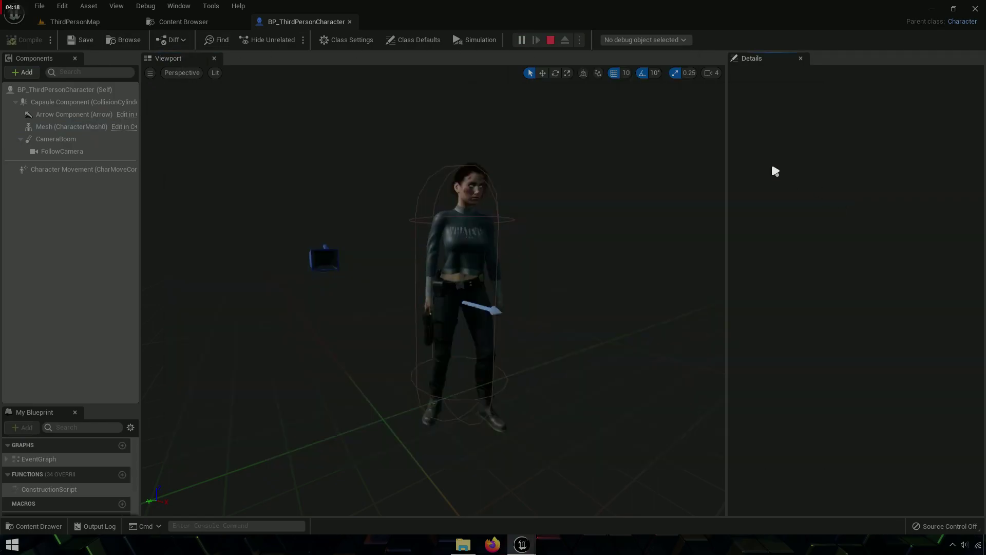
left_click(552, 40)
left_click(75, 21)
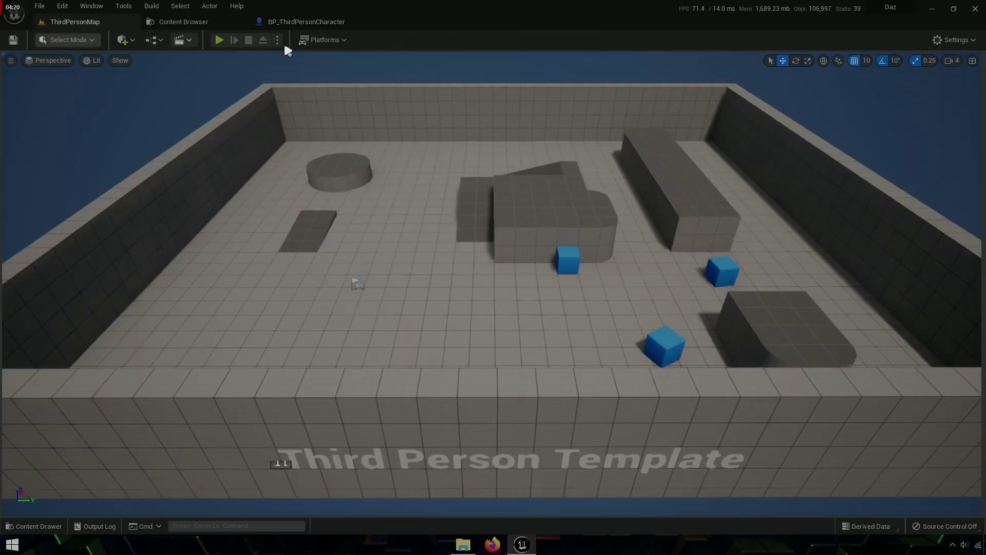
left_click(219, 41)
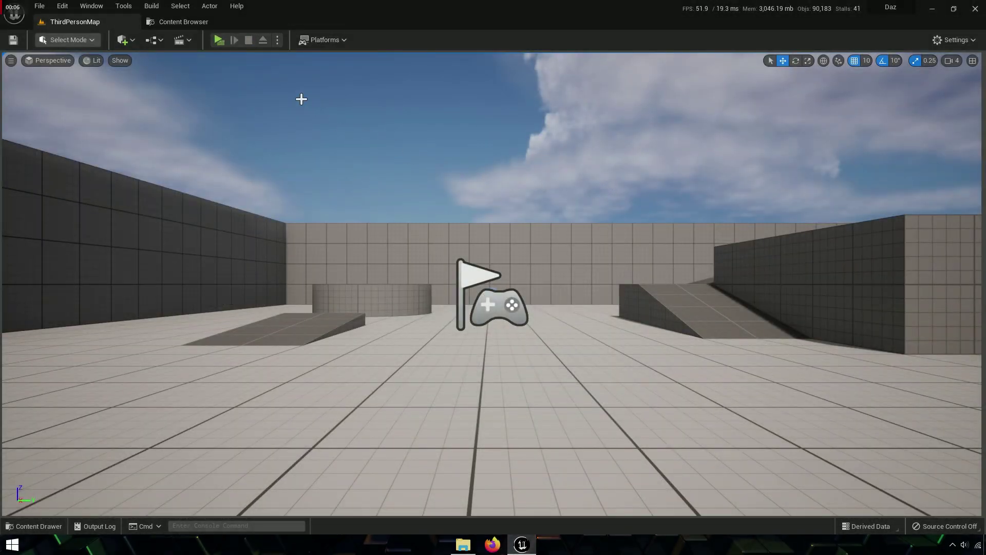
left_click(217, 41)
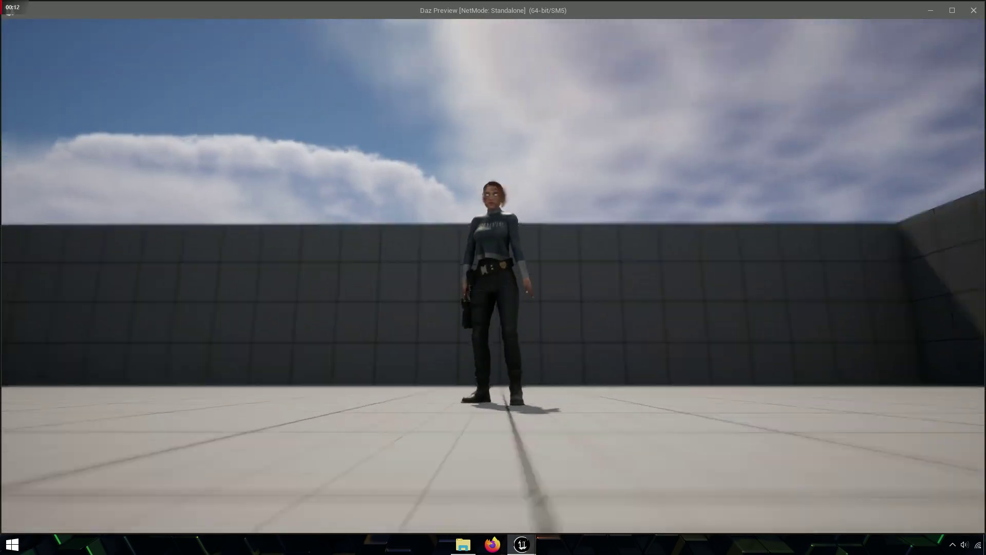
key("w")
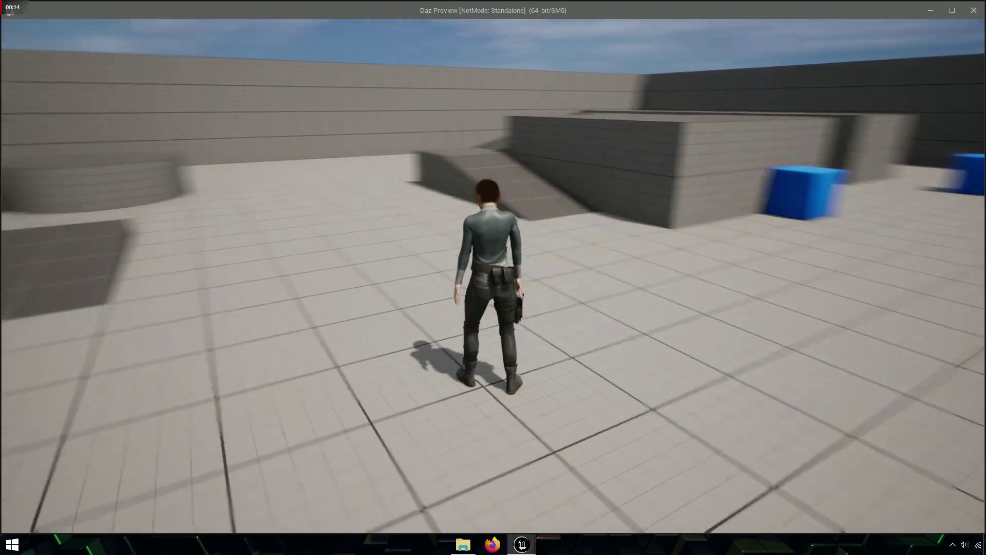
key("s")
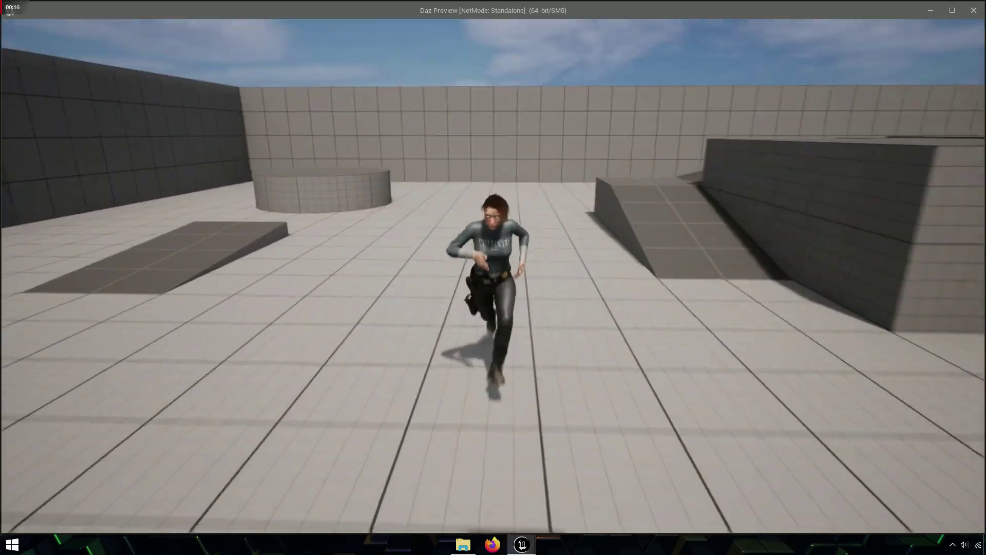
key("Escape")
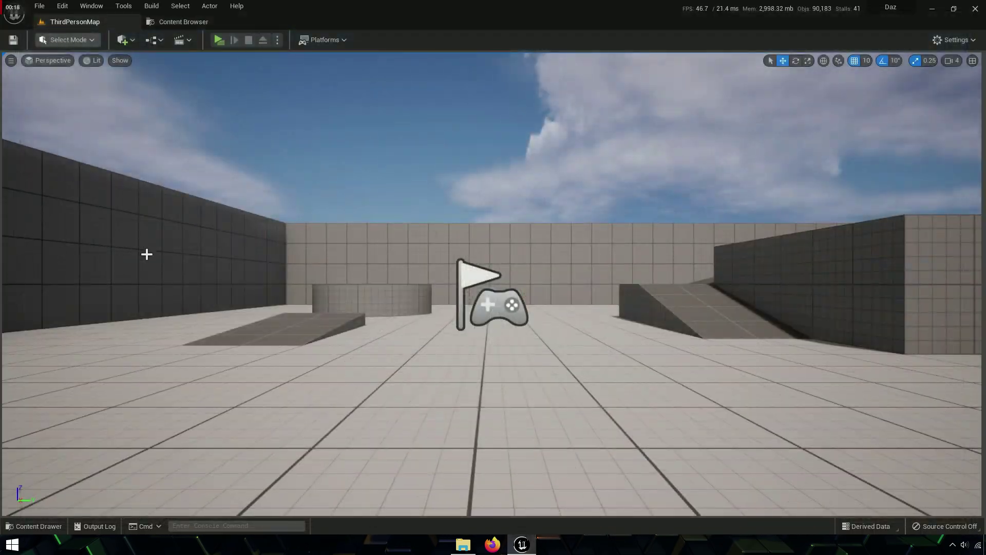
left_click(174, 22)
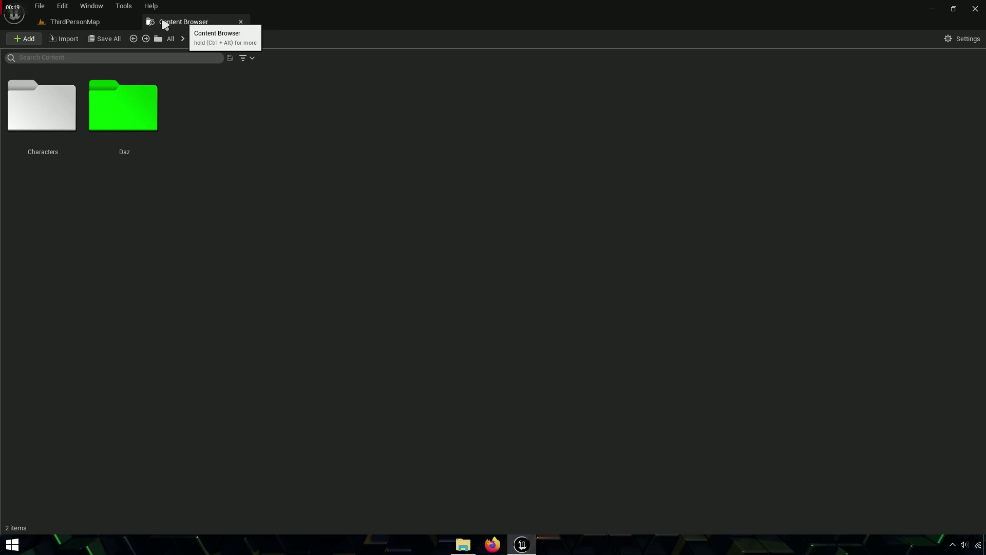
Open ABP_Manny from the Daz/Animation folder
double_click(108, 155)
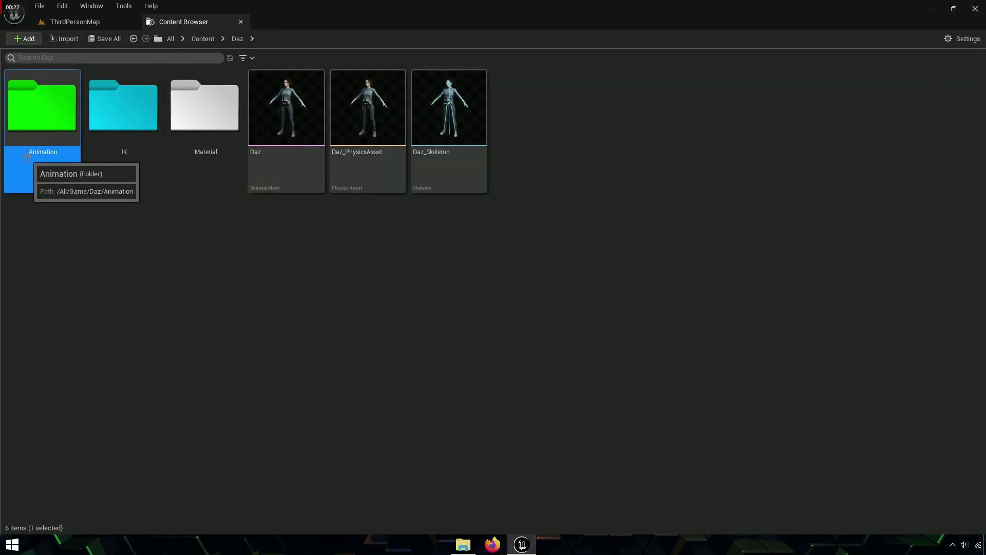
double_click(51, 156)
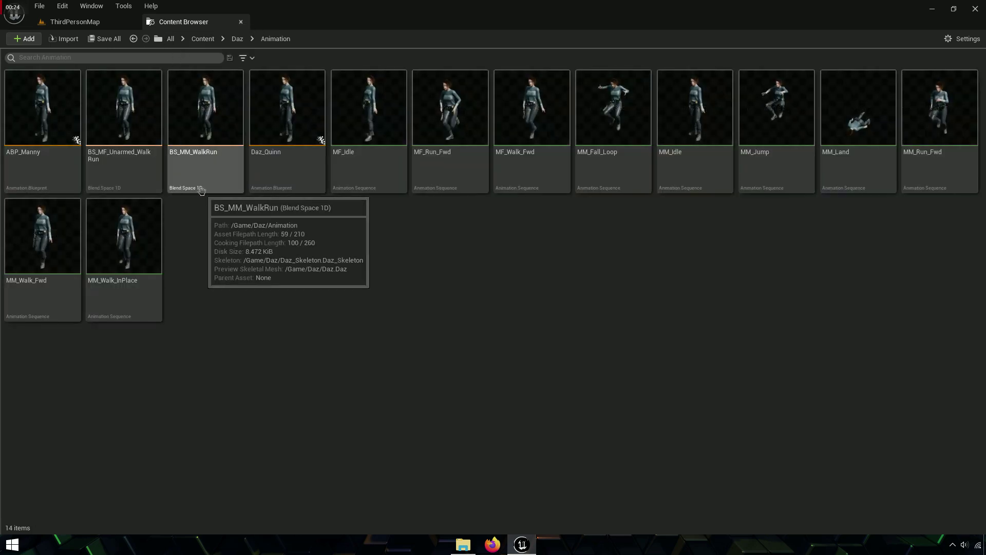
left_click(34, 161)
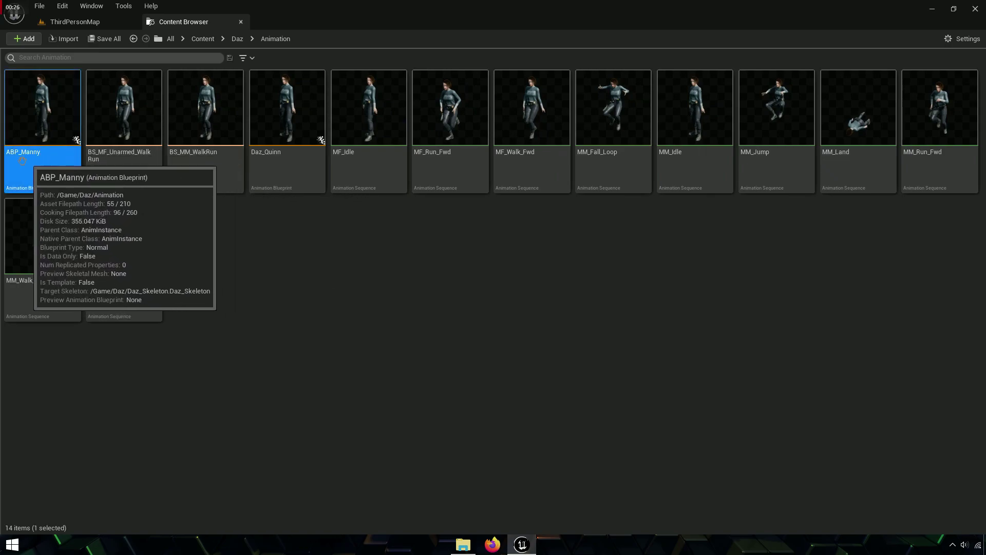
left_click(28, 155)
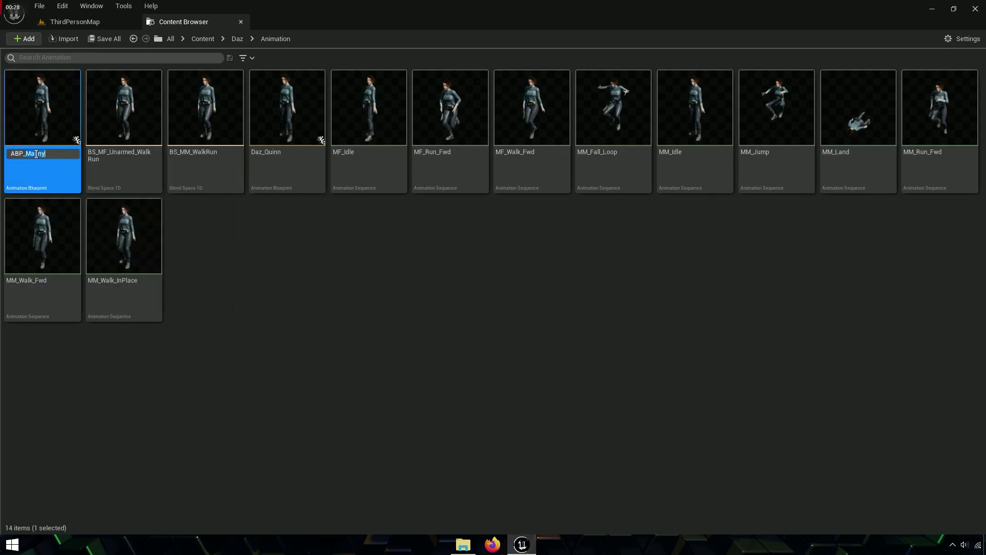
double_click(51, 120)
Frame the Daz character in the preview and select AnimGraph in My Blueprint
scroll(190, 232, "up", 3)
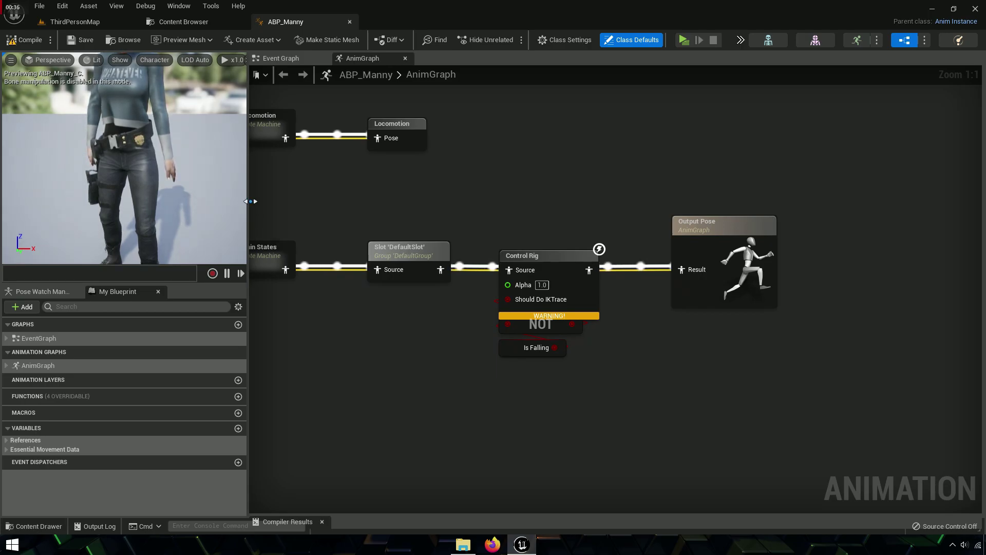
left_click_drag(251, 202, 389, 202)
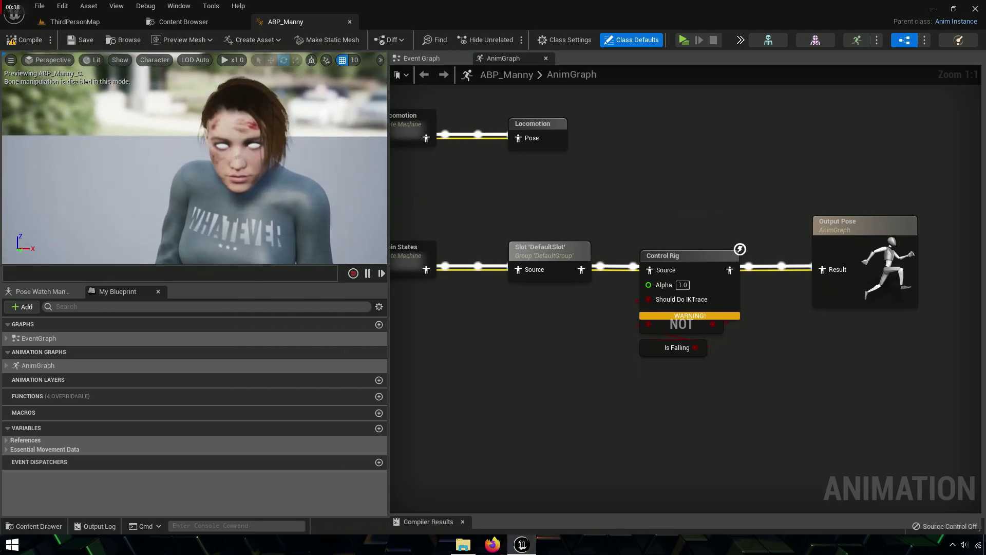
scroll(156, 124, "up", 3)
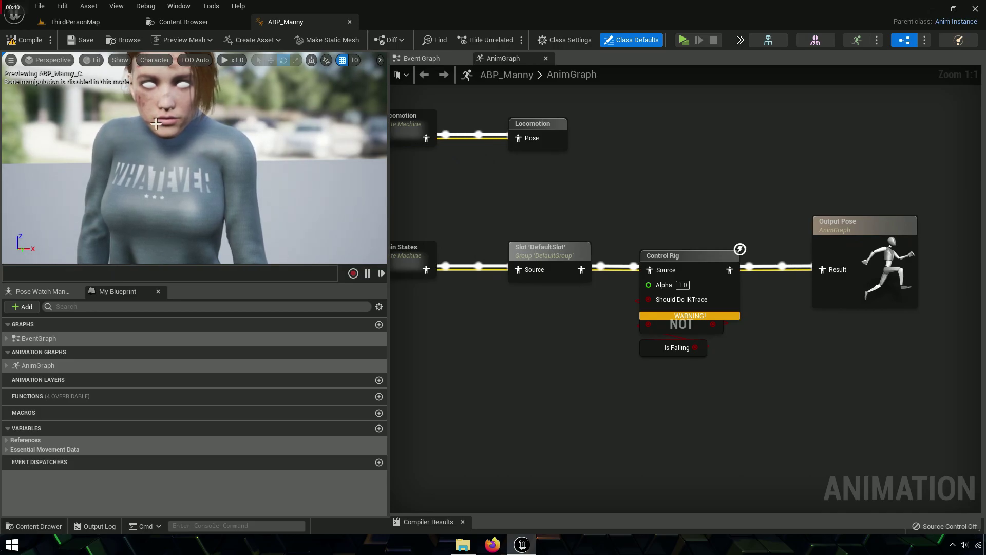
scroll(375, 64, "down", 3)
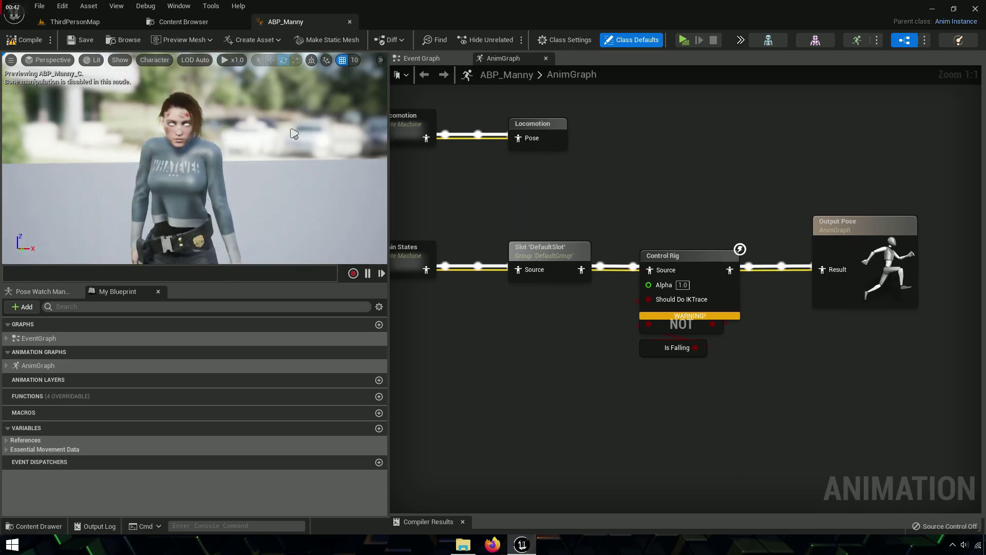
middle_click_drag(375, 64, 375, 103)
middle_click_drag(195, 160, 195, 128)
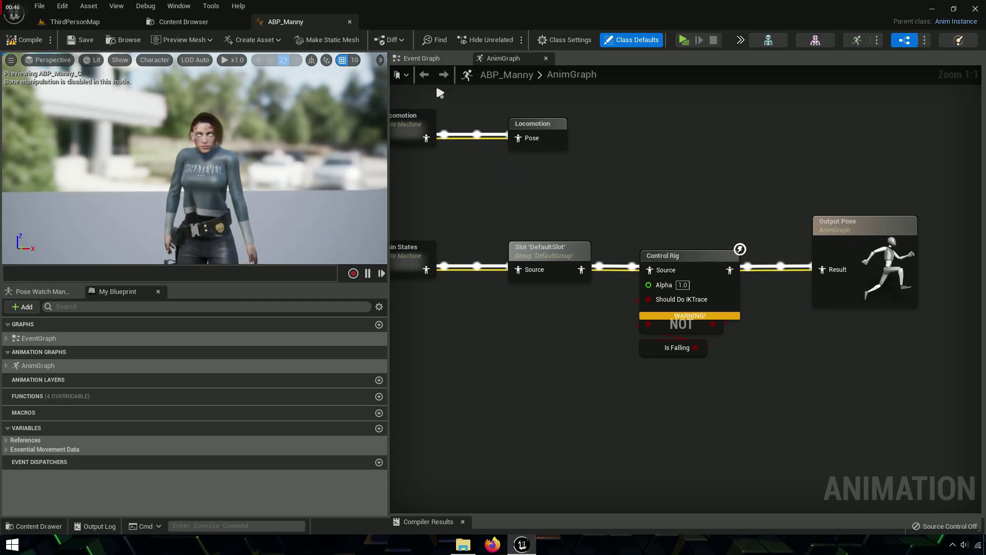
left_click(463, 59)
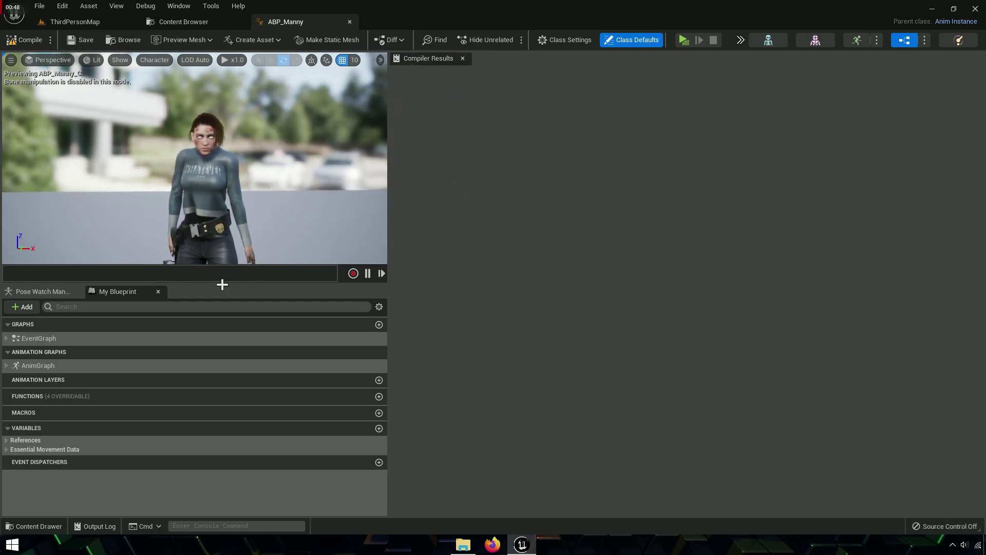
left_click(21, 366)
In the AnimGraph, break the Control Rig node's Source and Output Pose links
double_click(52, 368)
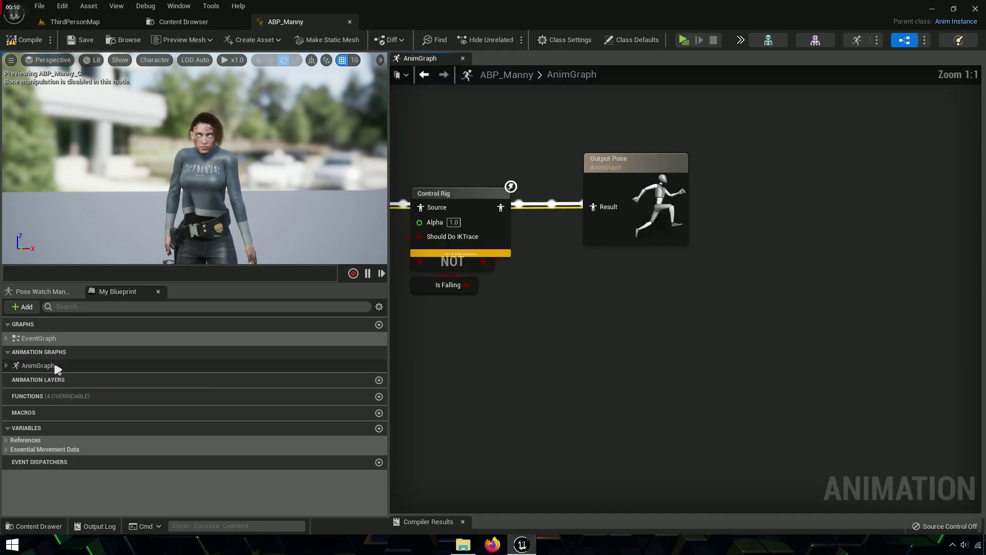
right_click_drag(410, 221, 703, 279)
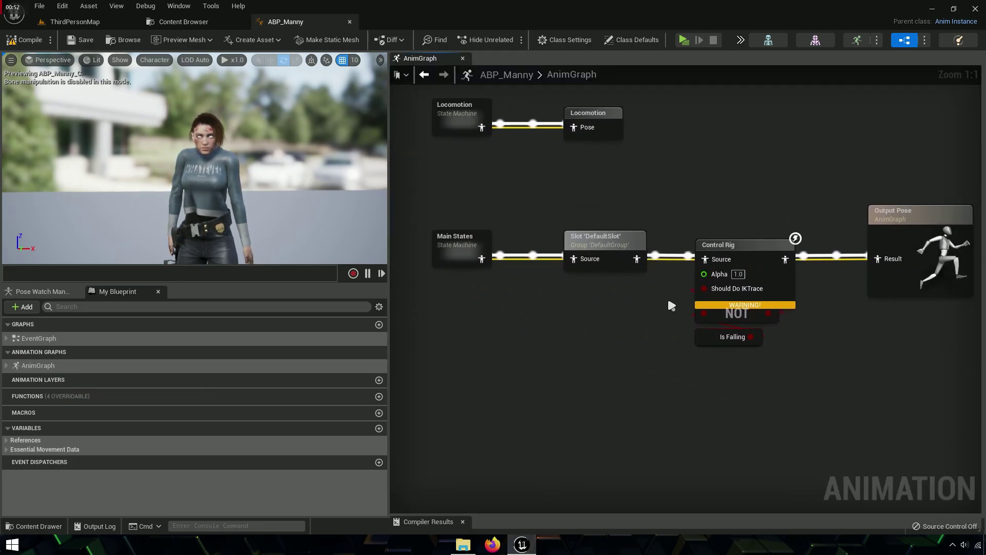
scroll(668, 296, "up", 5)
left_click(664, 265)
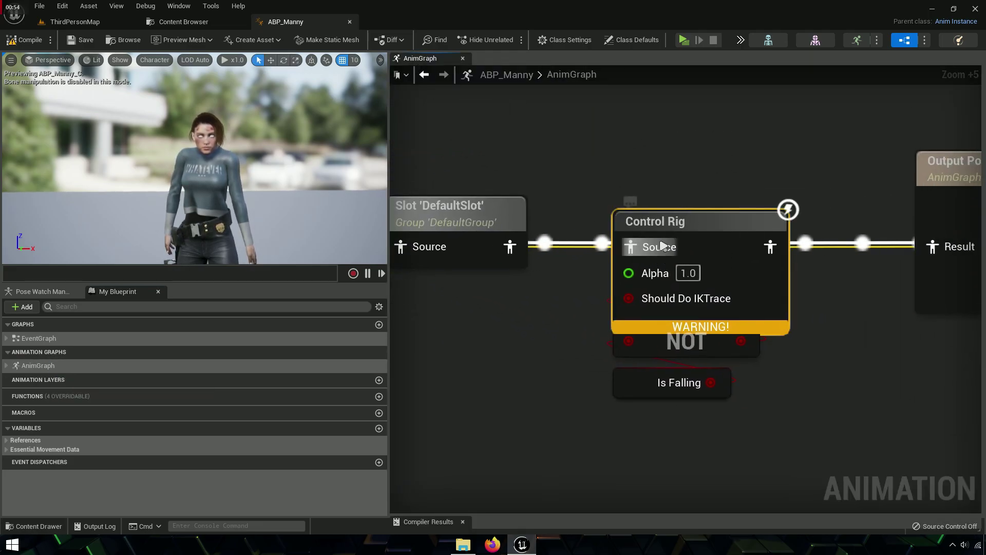
right_click(648, 247)
left_click(662, 274)
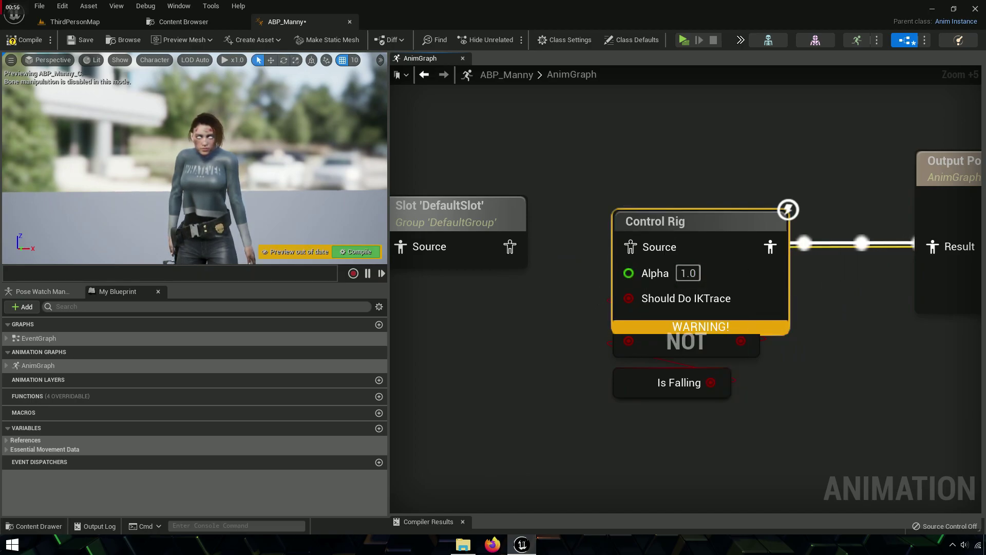
right_click_drag(770, 247, 627, 294)
right_click(627, 294)
left_click(666, 324)
Wire Slot 'DefaultSlot' directly to Output Pose, compile, and return to ThirdPersonMap
right_click_drag(489, 311, 592, 295)
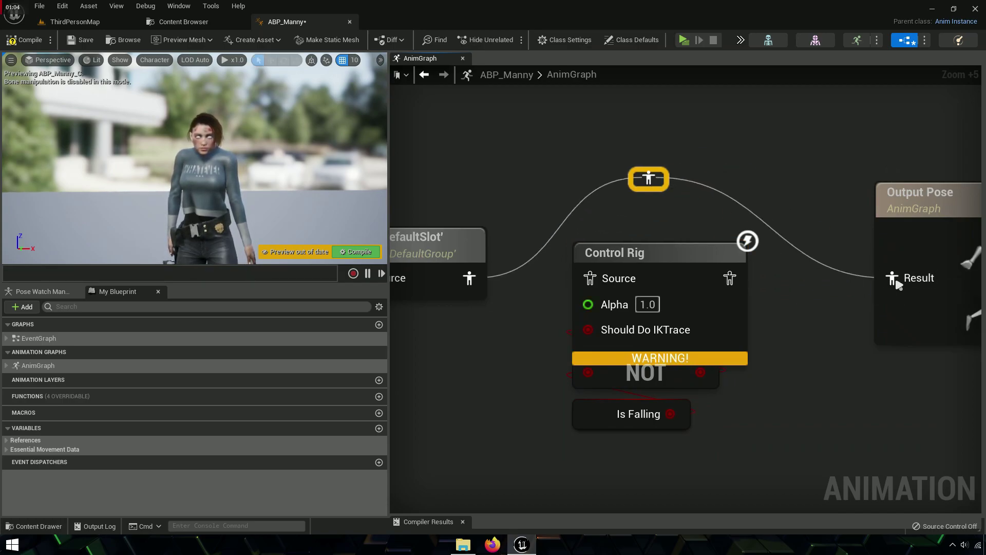
right_click_drag(898, 284, 777, 264)
scroll(839, 242, "down", 4)
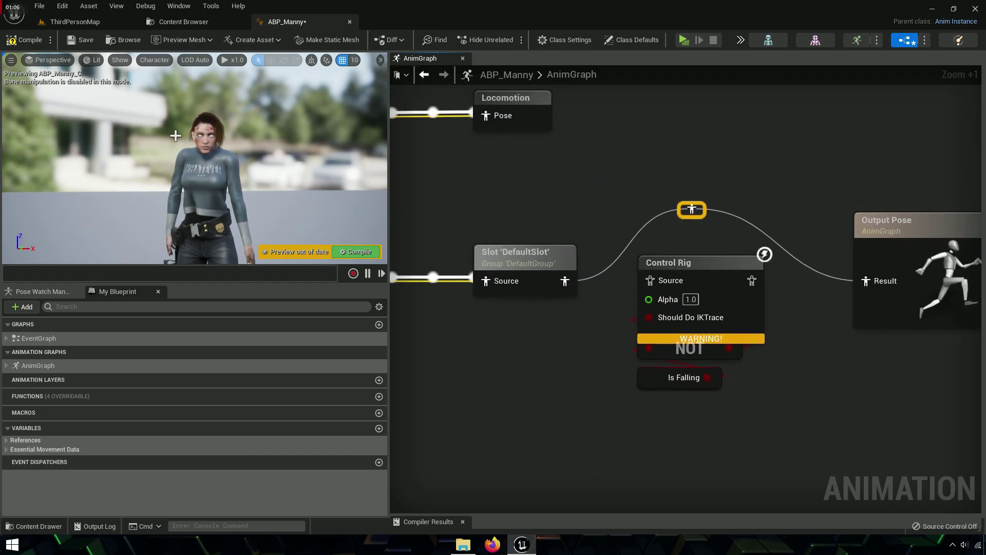
left_click(26, 43)
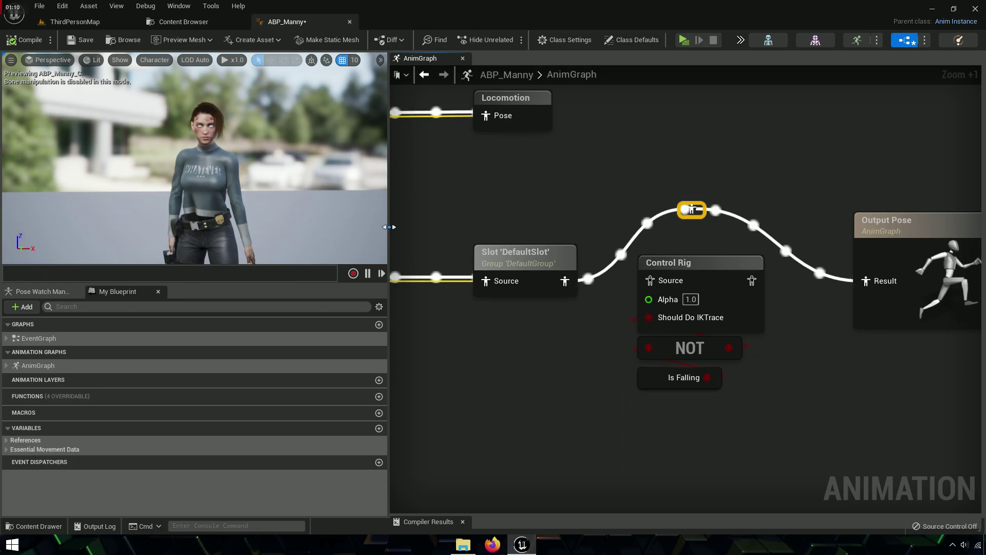
left_click_drag(389, 226, 666, 226)
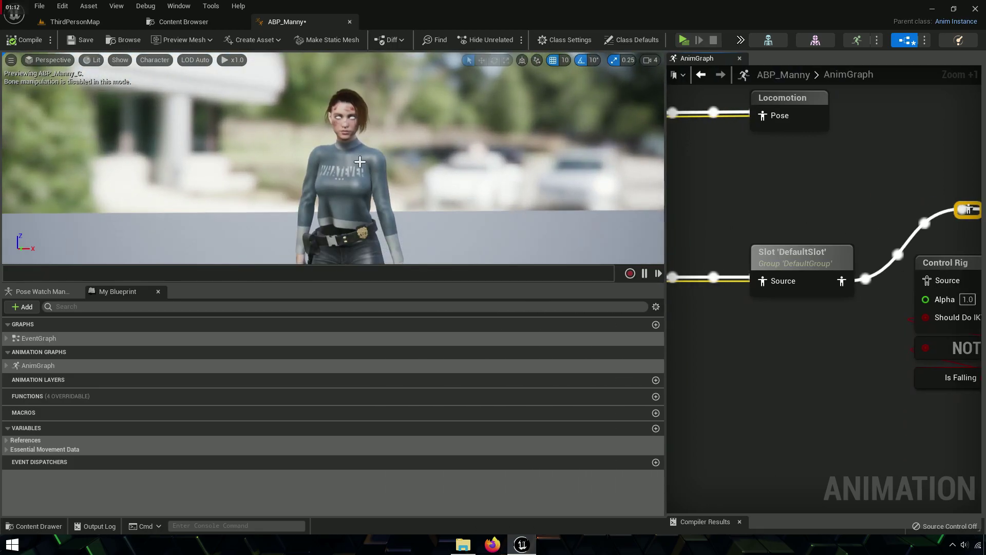
scroll(355, 154, "up", 5)
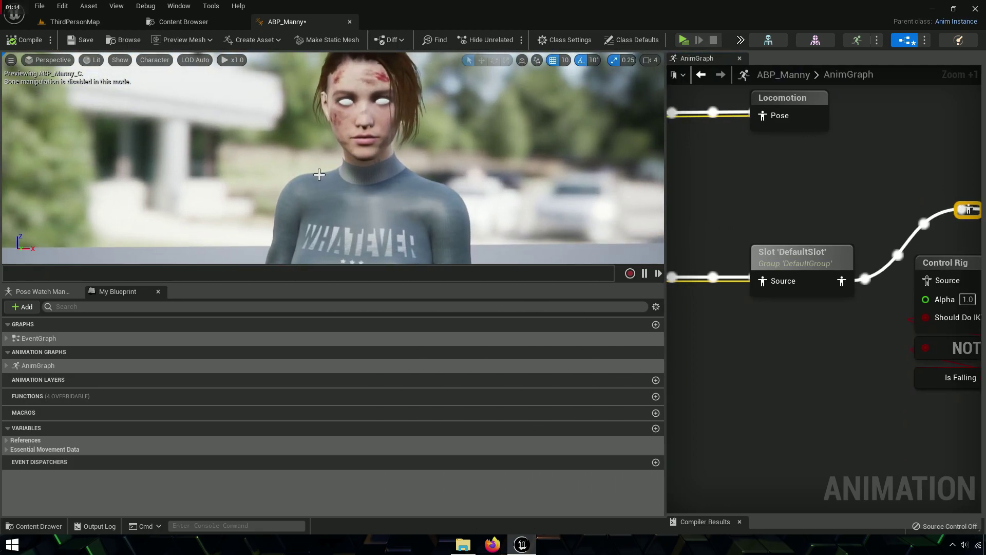
right_click_drag(835, 266, 727, 242)
scroll(443, 200, "down", 3)
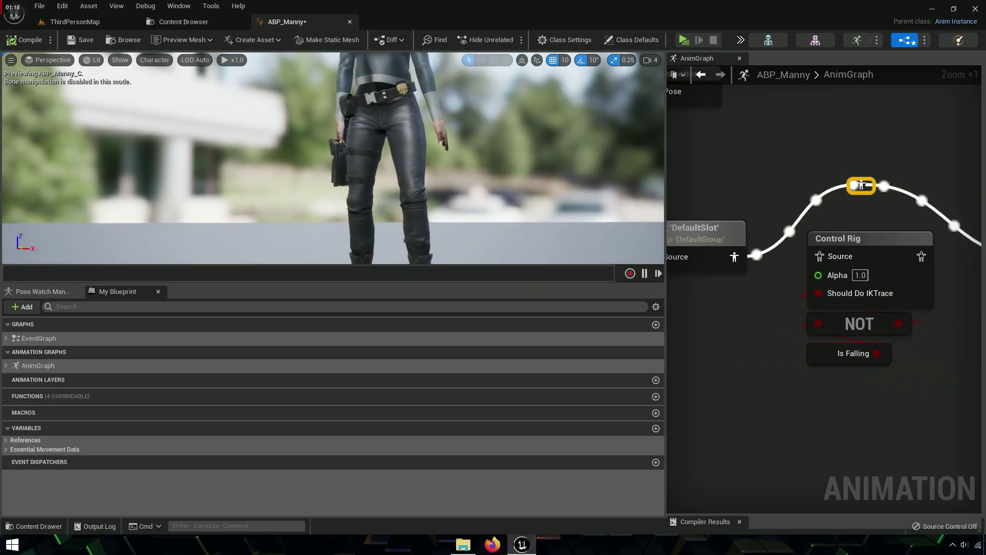
scroll(425, 183, "up", 3)
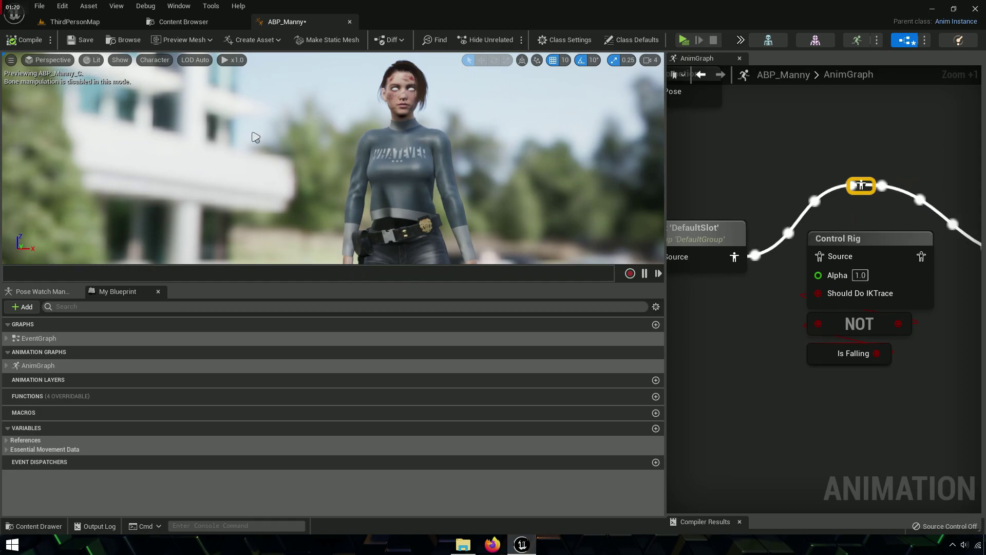
left_click(71, 21)
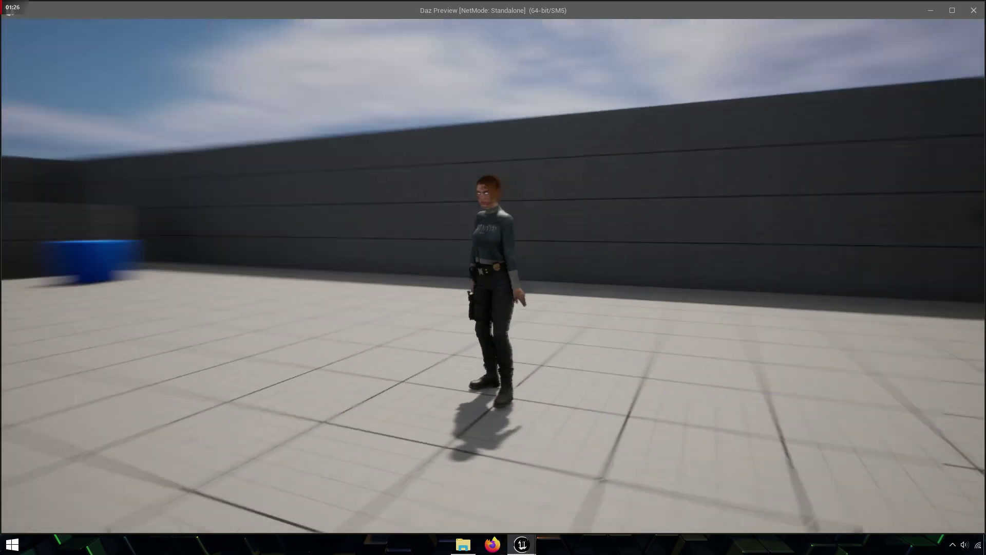
Run the Daz character with W and jump onto ledges with Space, then exit and reopen Daz/Animation
key("w")
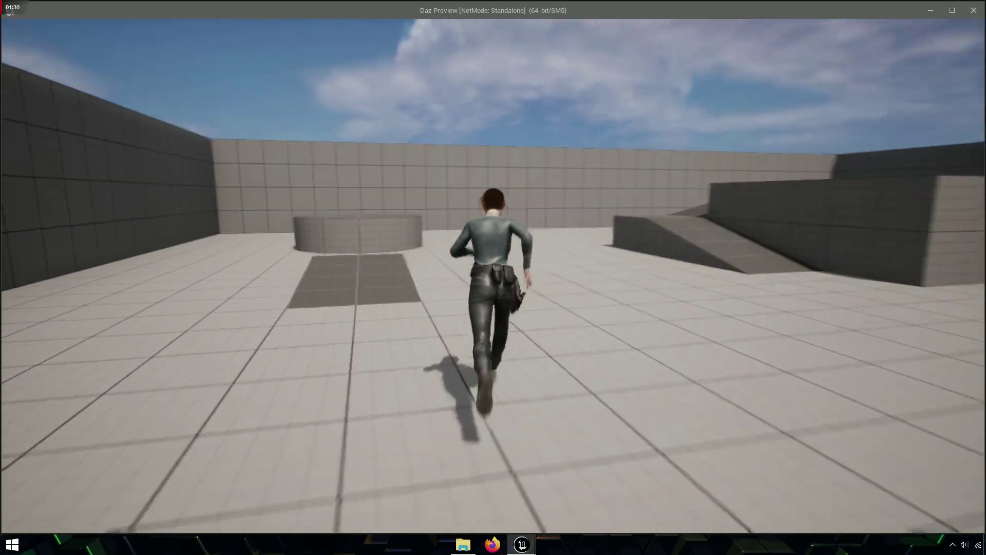
key("space")
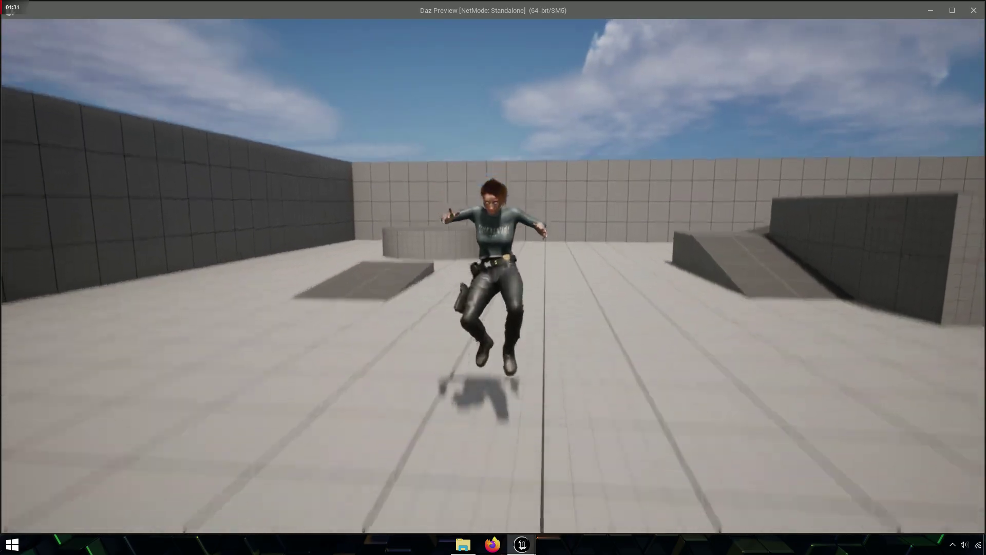
key("w")
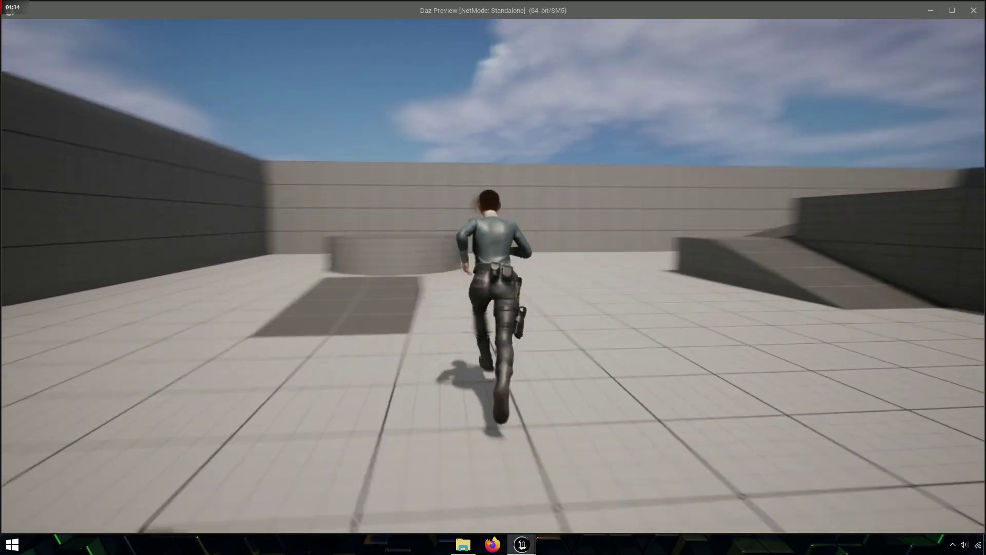
key("space")
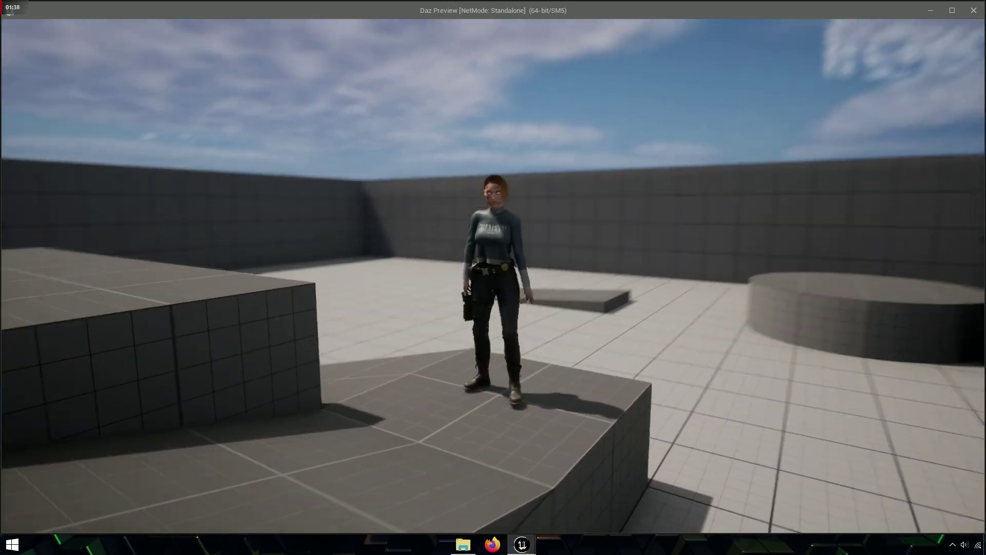
key("Escape")
left_click(191, 23)
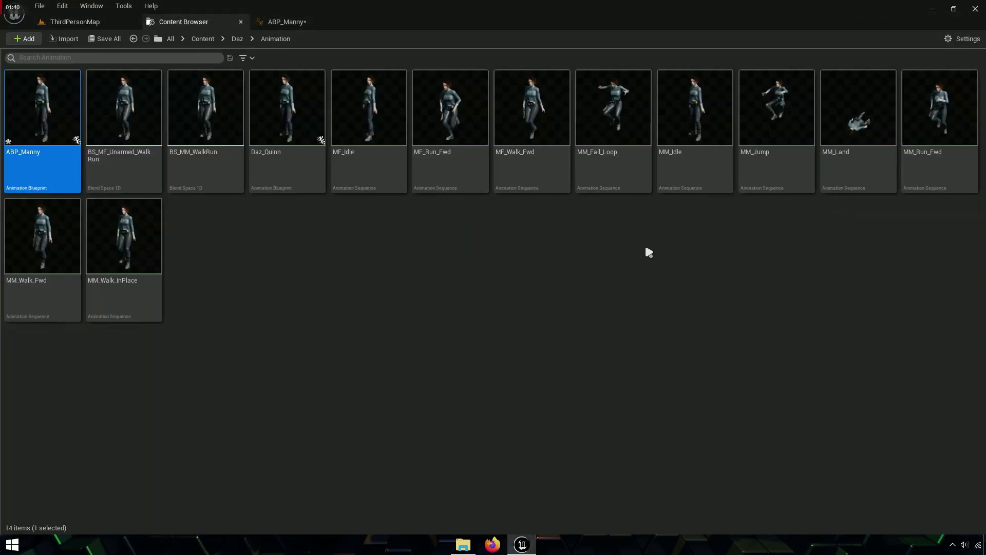
Open the MM_Land landing animation for preview and dock its editor into the main window
left_click_drag(857, 231, 859, 232)
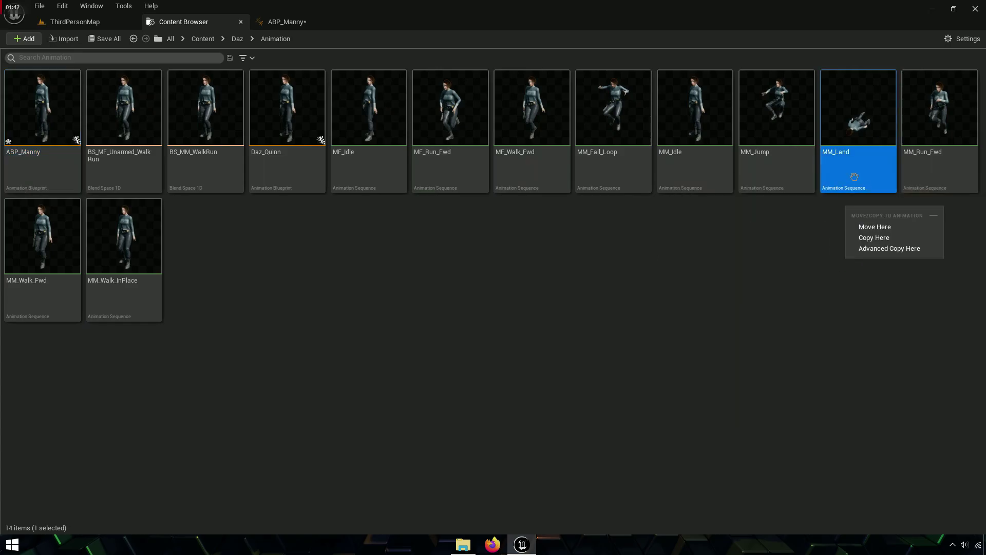
left_click(846, 164)
double_click(848, 164)
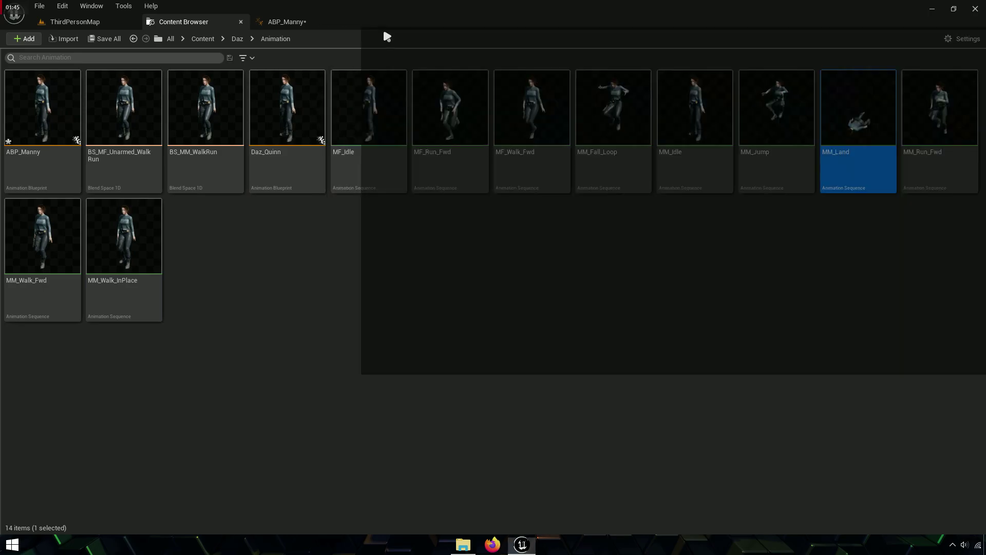
left_click_drag(393, 58, 380, 25)
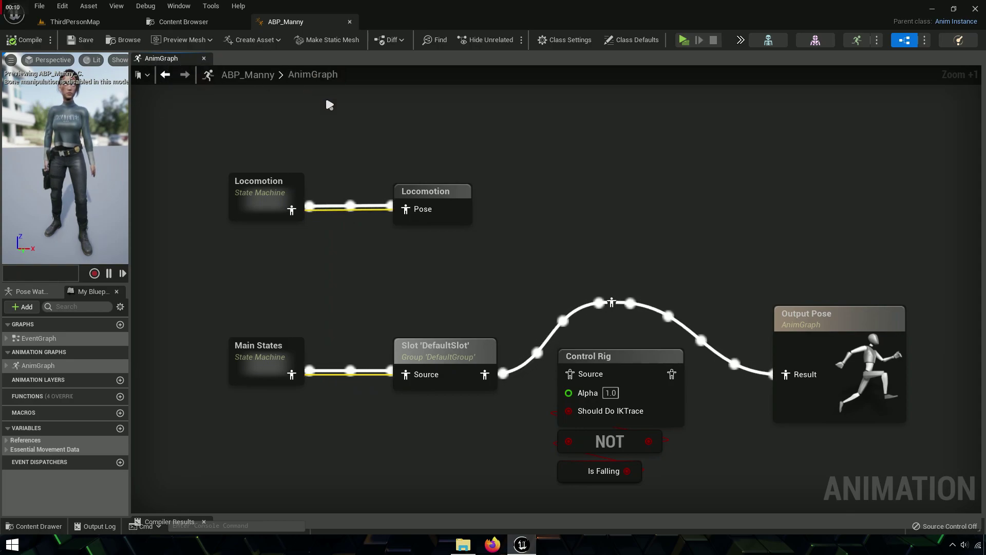
Enter the Main States state machine in ABP_Manny's AnimGraph
right_click_drag(370, 258, 530, 258)
scroll(383, 227, "up", 5)
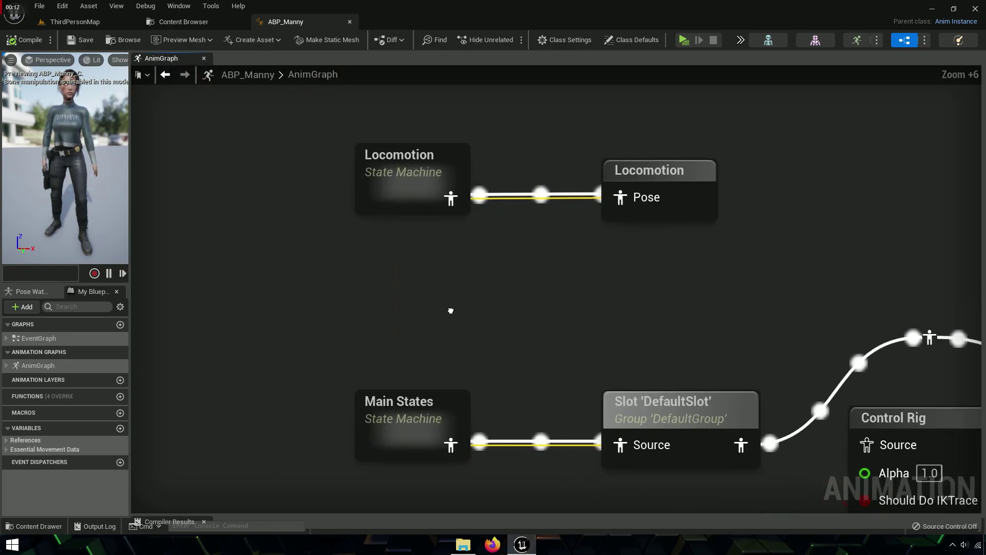
mouse_move(451, 310)
right_mouse_down()
mouse_move(368, 296)
mouse_move(369, 305)
right_mouse_up()
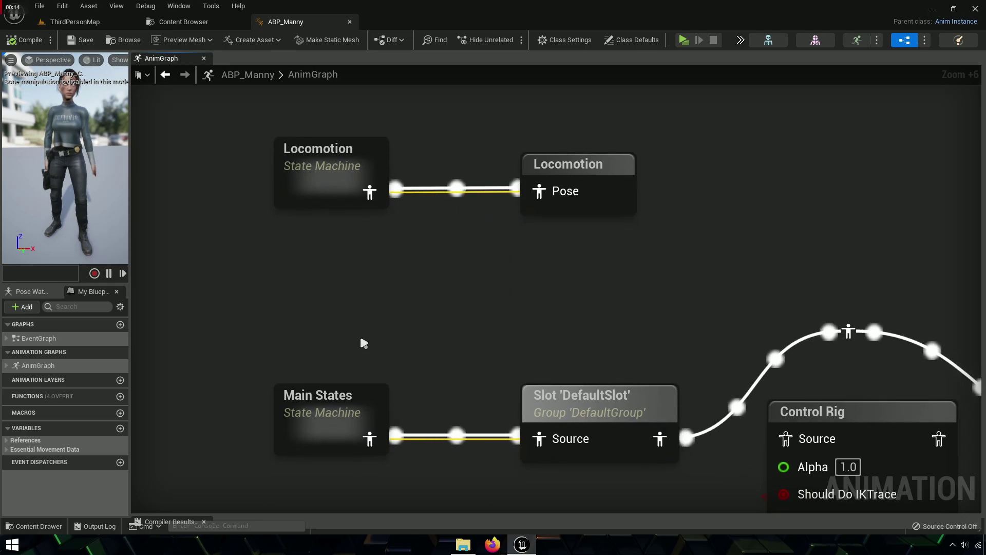
left_click(313, 404)
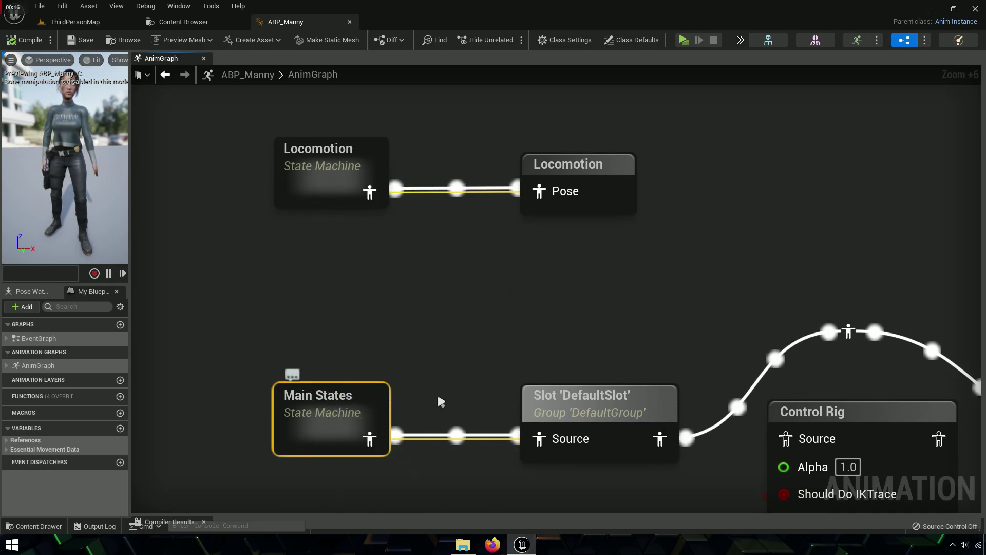
right_click_drag(375, 440, 406, 321)
double_click(372, 300)
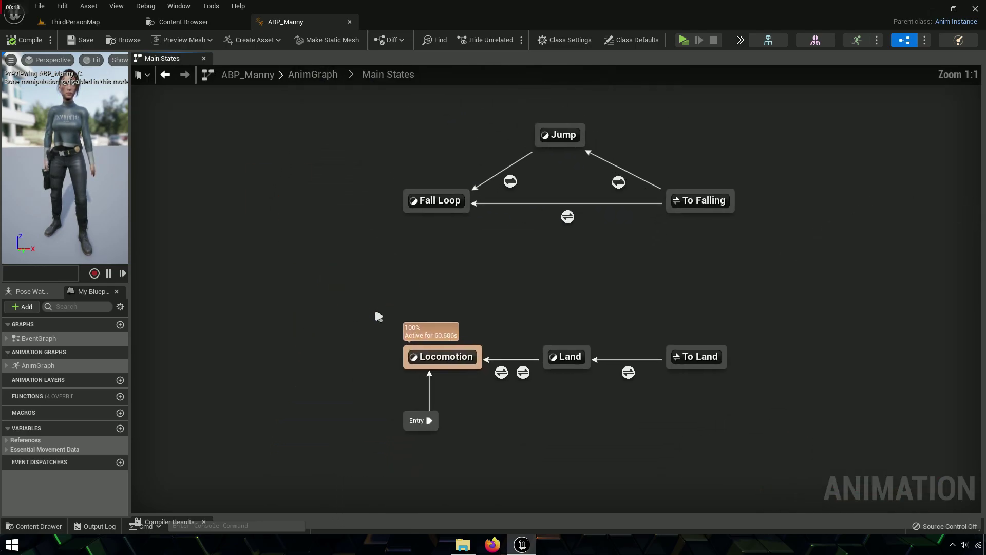
Open the Land state's graph from beside the Locomotion state
right_click_drag(510, 429, 359, 387)
scroll(363, 380, "up", 7)
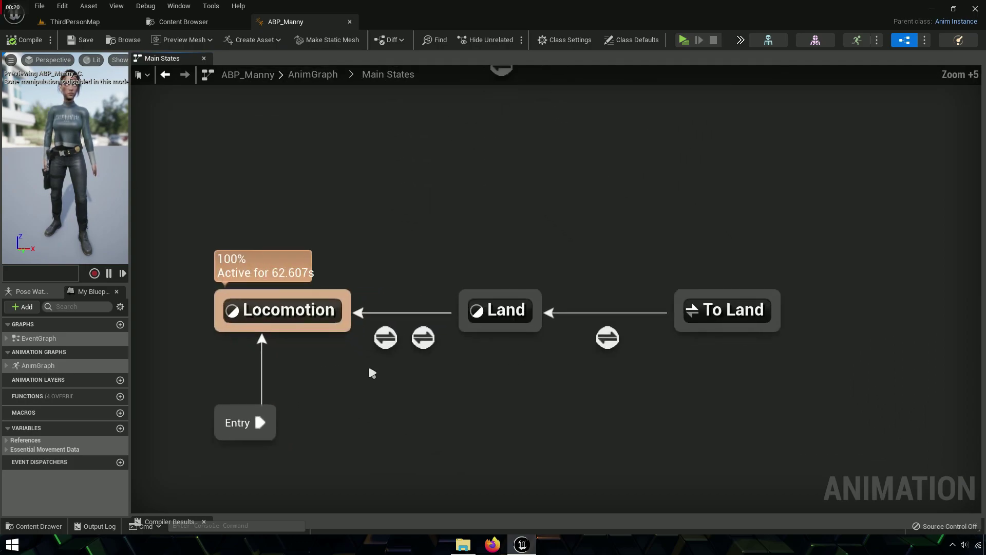
left_click(534, 308)
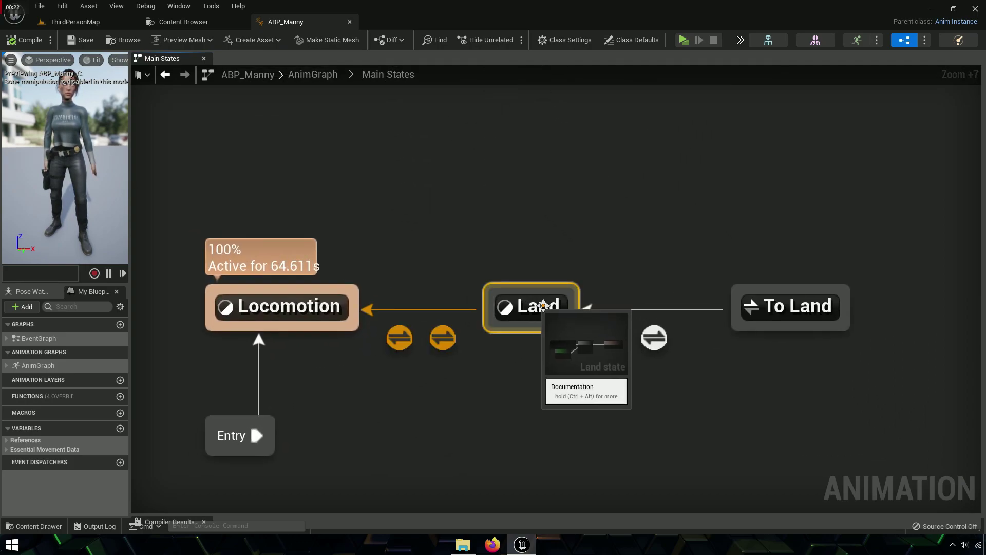
double_click(535, 308)
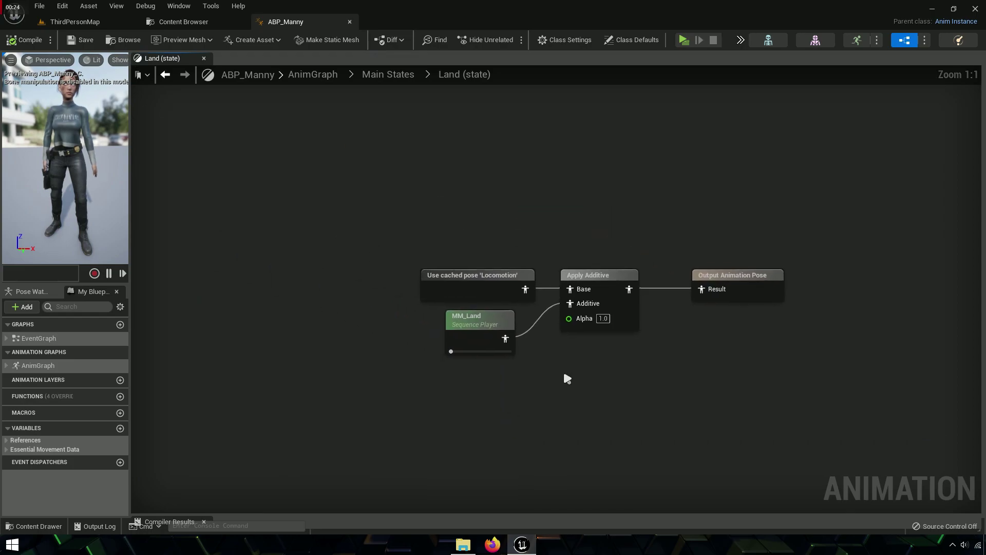
Wrap MM_Land in a comment box and move the cached Locomotion pose outside it
scroll(487, 309, "up", 7)
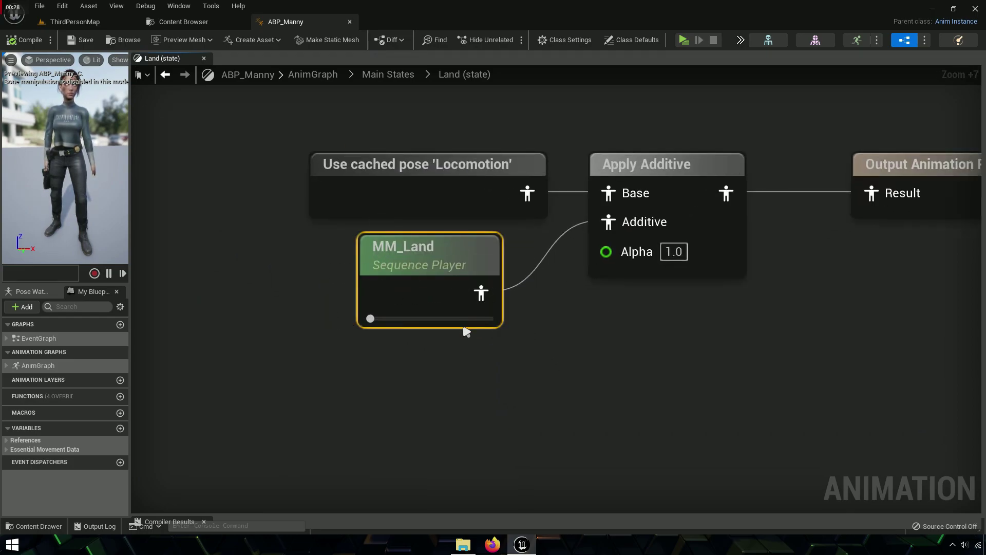
key("c")
type("Disabled")
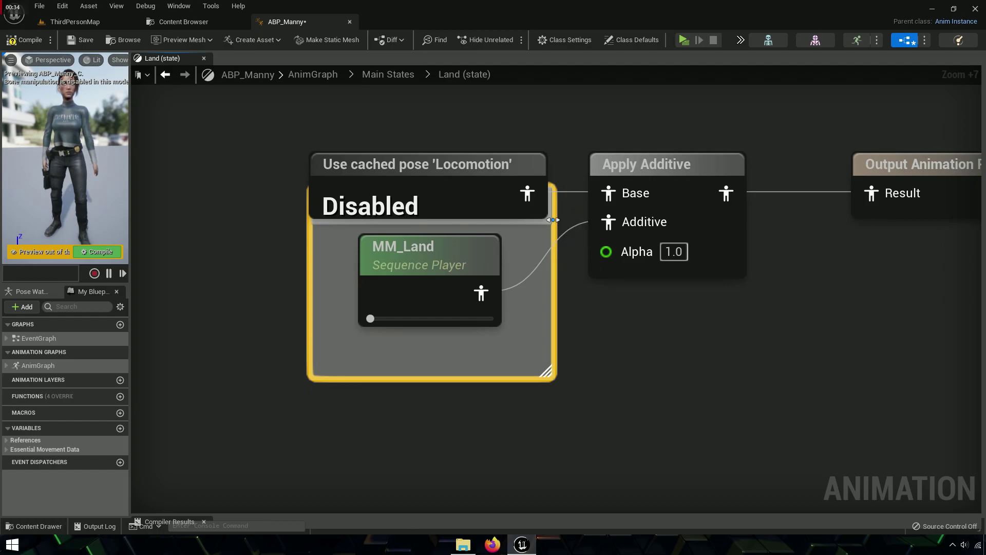
left_click(574, 318)
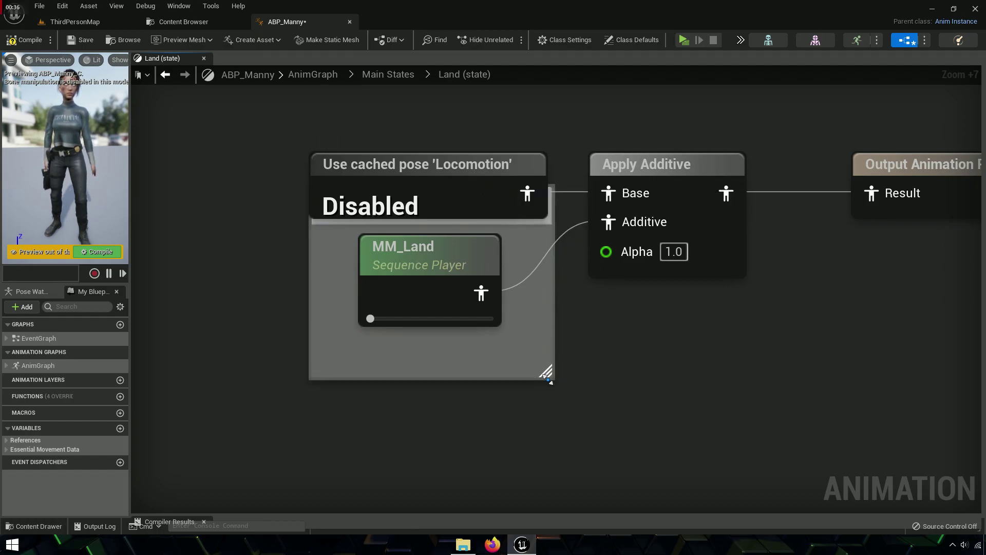
left_click_drag(330, 154, 330, 87)
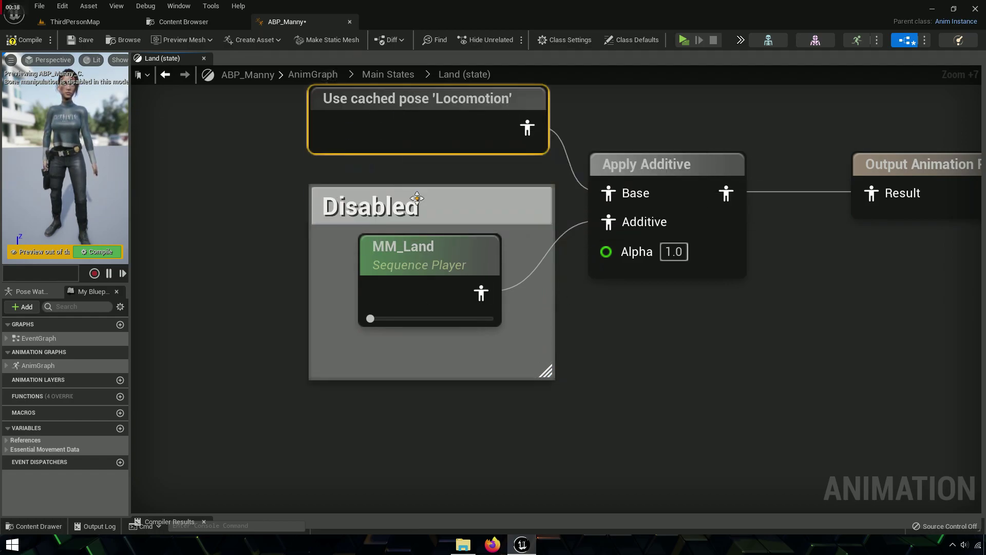
left_click_drag(427, 208, 427, 316)
Align the three pose nodes in a straight row beside the Disabled comment
scroll(439, 222, "down", 3)
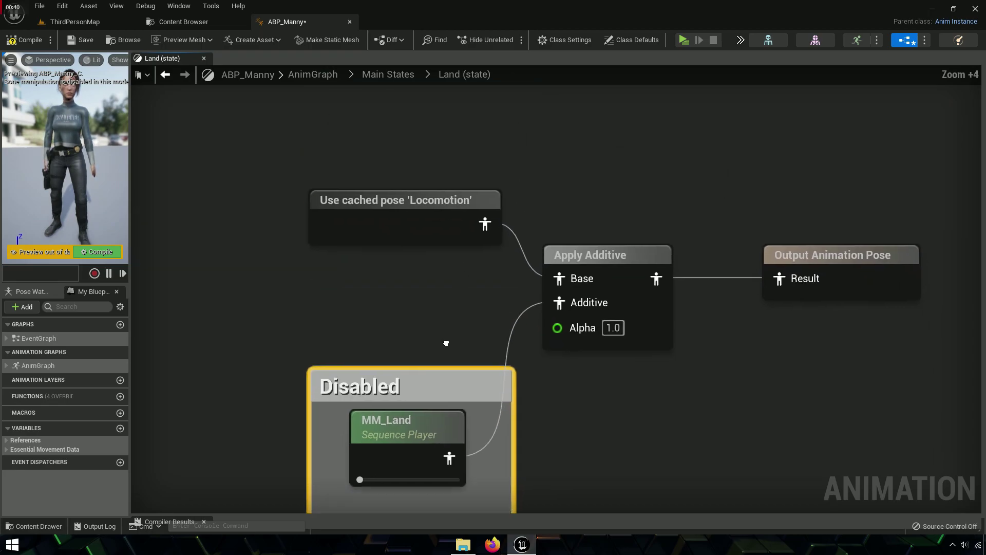
left_click(532, 292)
left_click_drag(531, 293, 796, 366)
key("q")
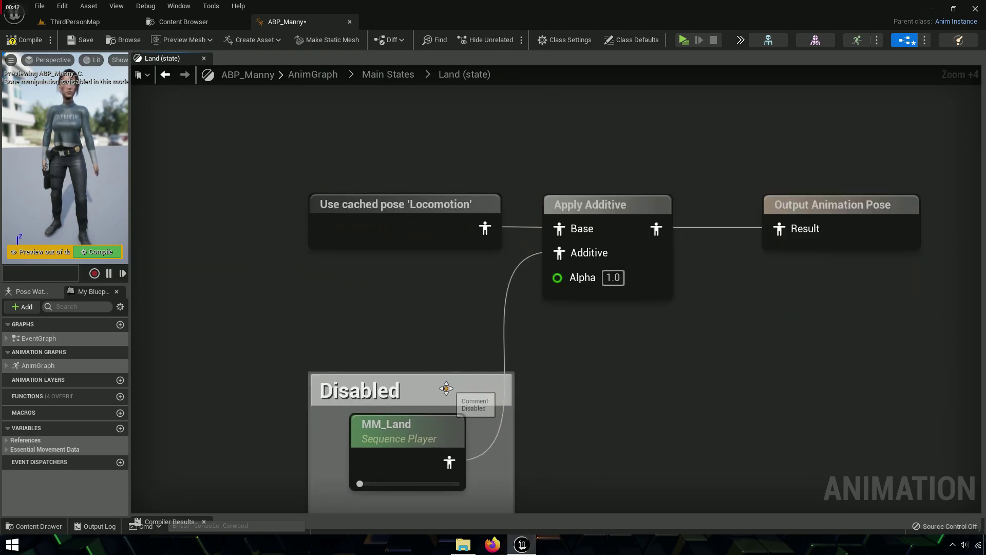
left_click_drag(446, 388, 429, 313)
scroll(561, 242, "up", 3)
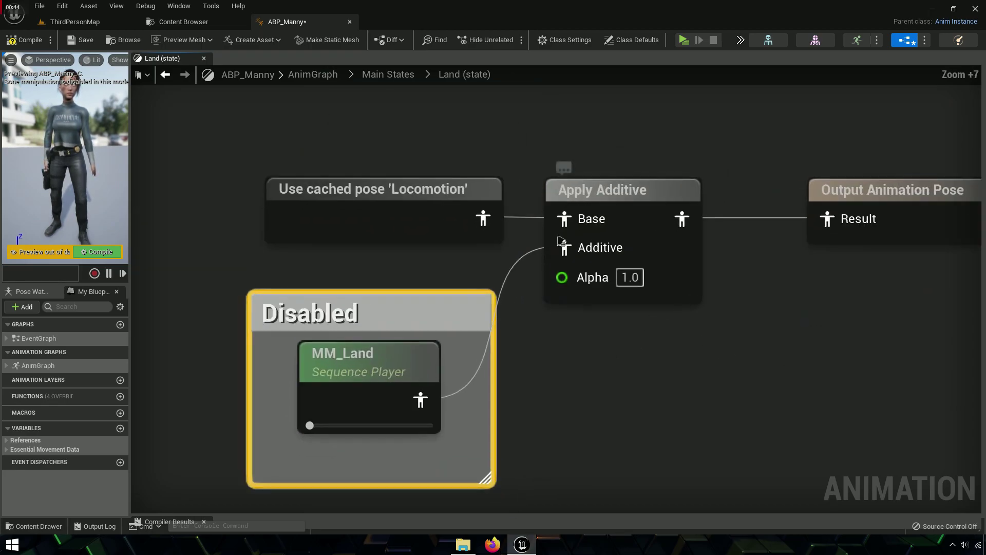
Break MM_Land's Additive link, title the comment 'Disabled', compile, and launch a standalone play test
right_click(604, 251)
left_click(654, 278)
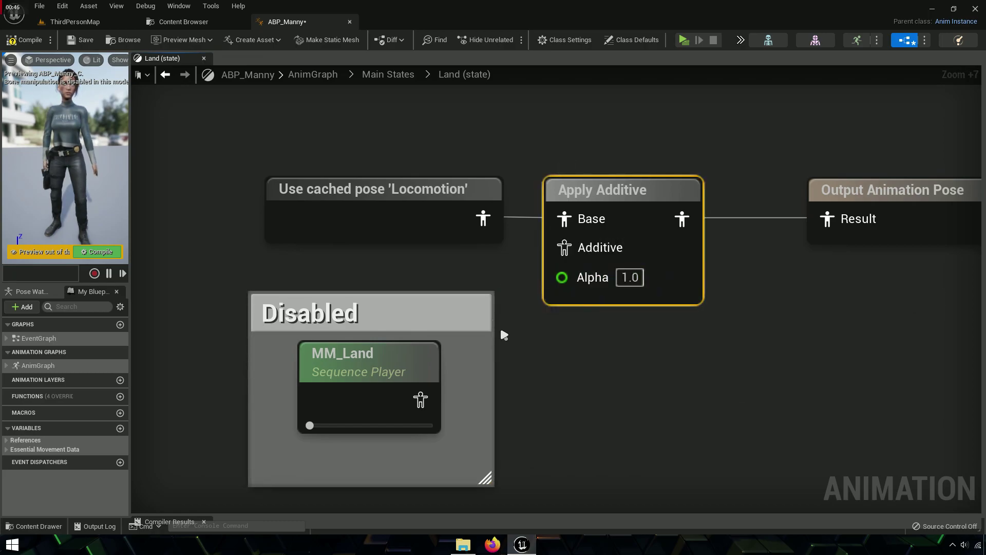
left_click_drag(378, 317, 396, 317)
double_click(396, 314)
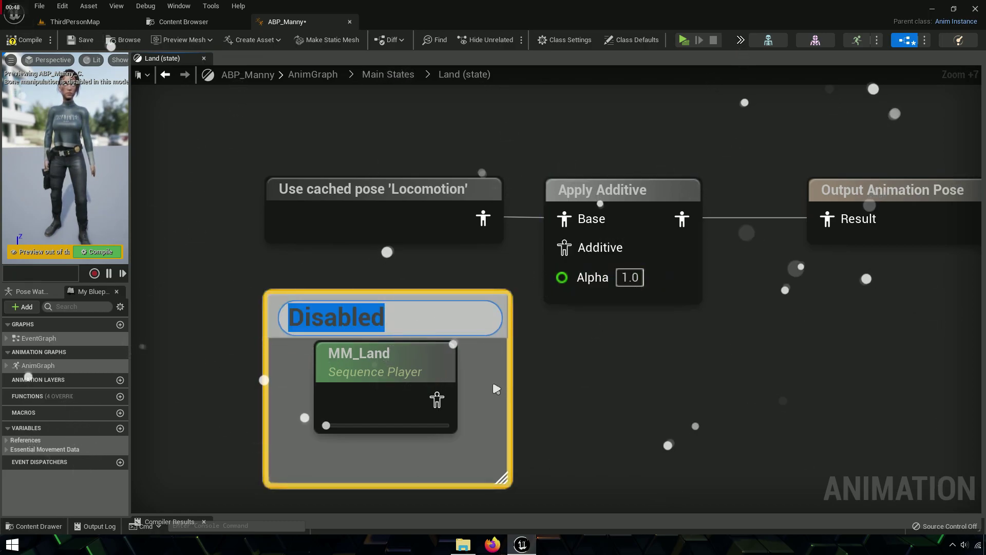
left_click(471, 348)
left_click(23, 39)
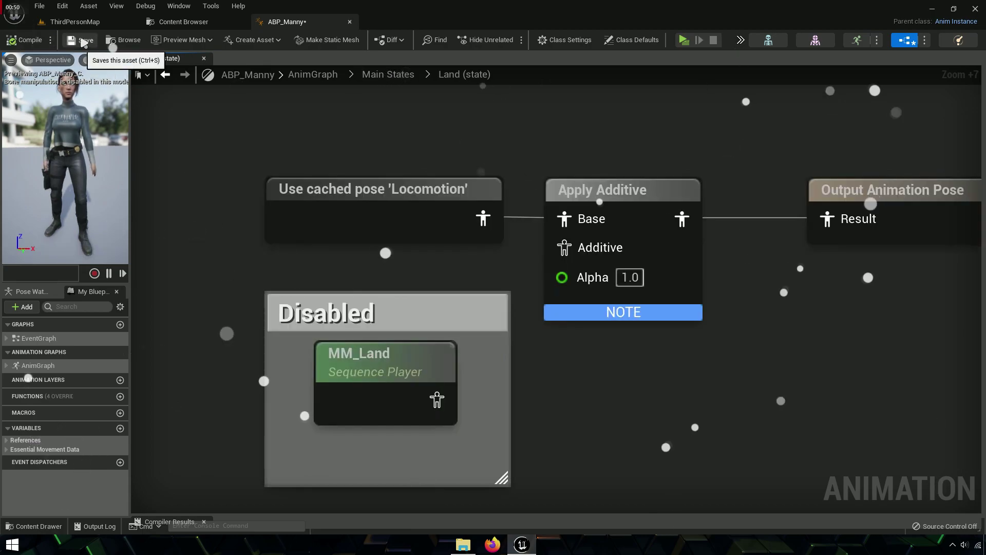
left_click(683, 41)
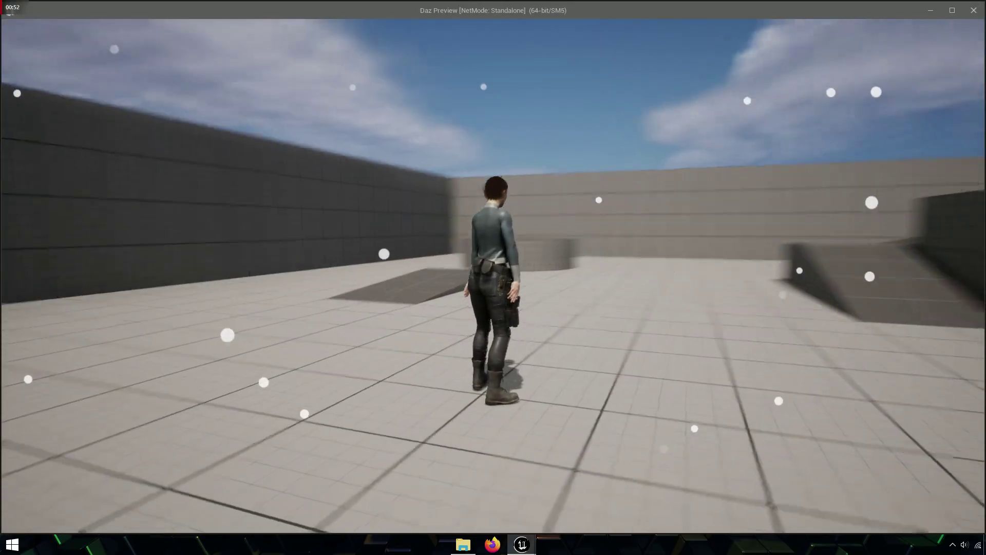
Run the Daz character toward the camera and jump repeatedly to check landings
key("space")
key("space")
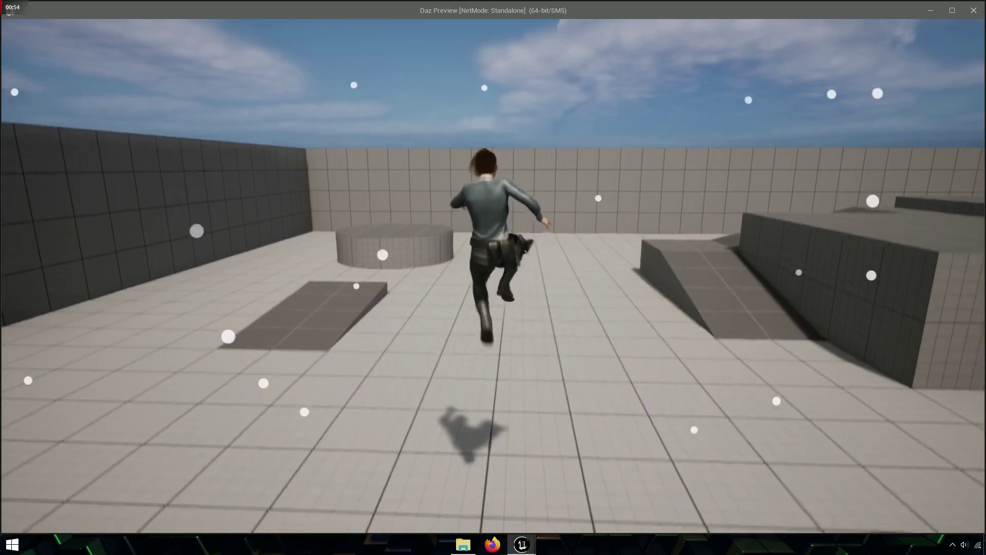
key("s")
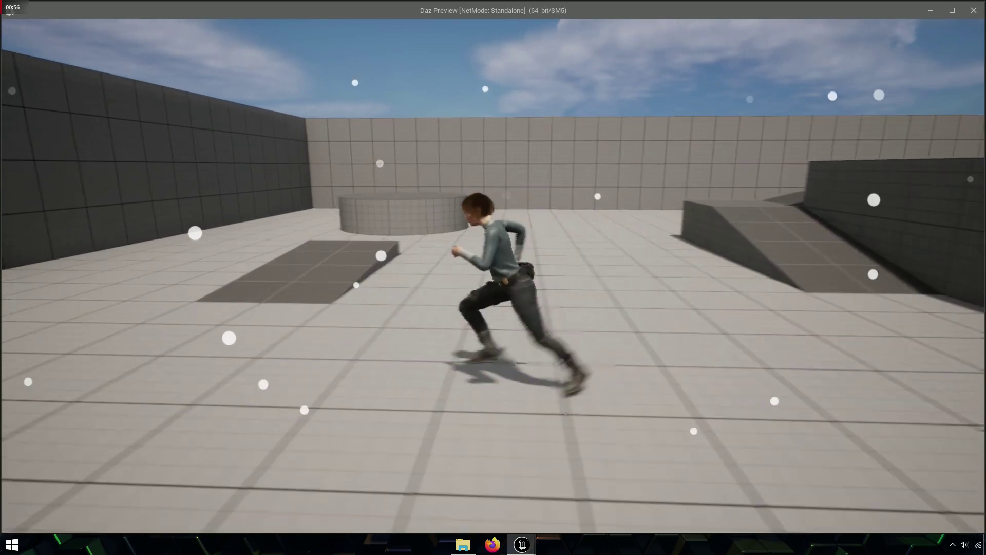
key("space")
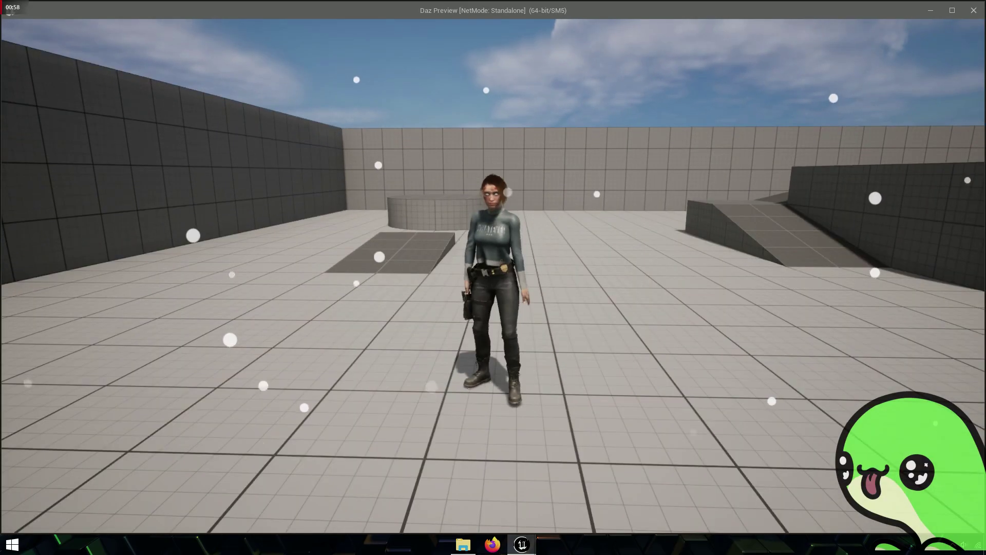
key("space")
Run the character up the ramp, across the platform, and stop near the wall
key("w")
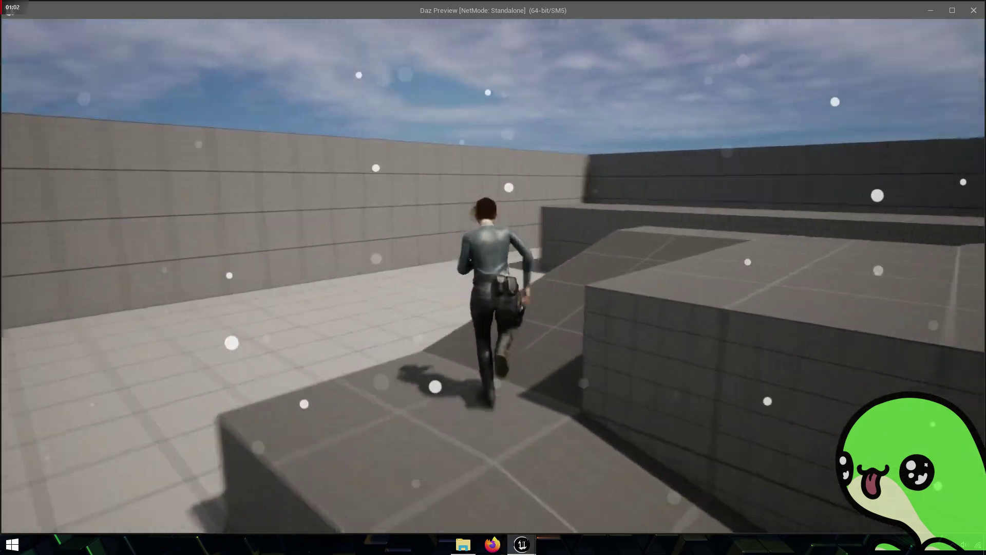
key("d")
key("a")
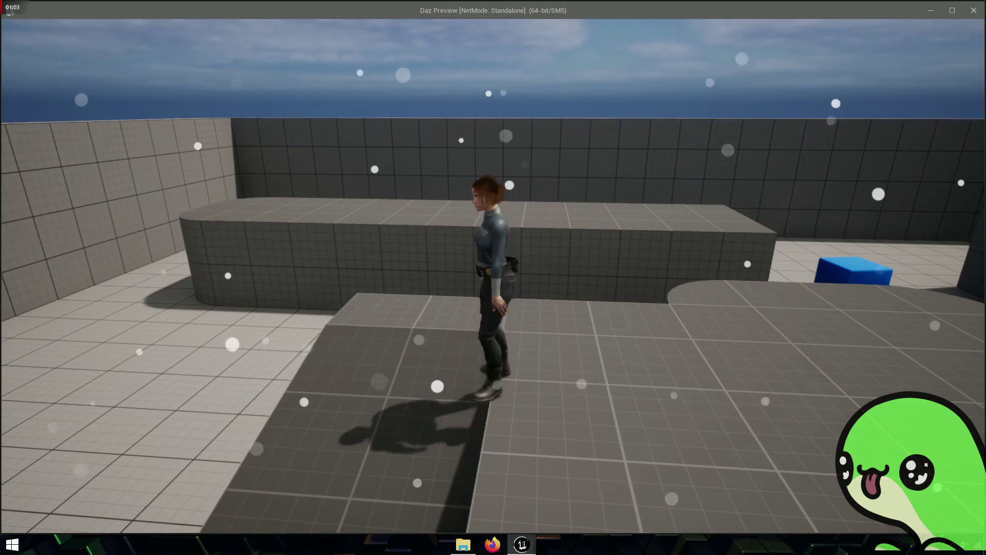
key("w")
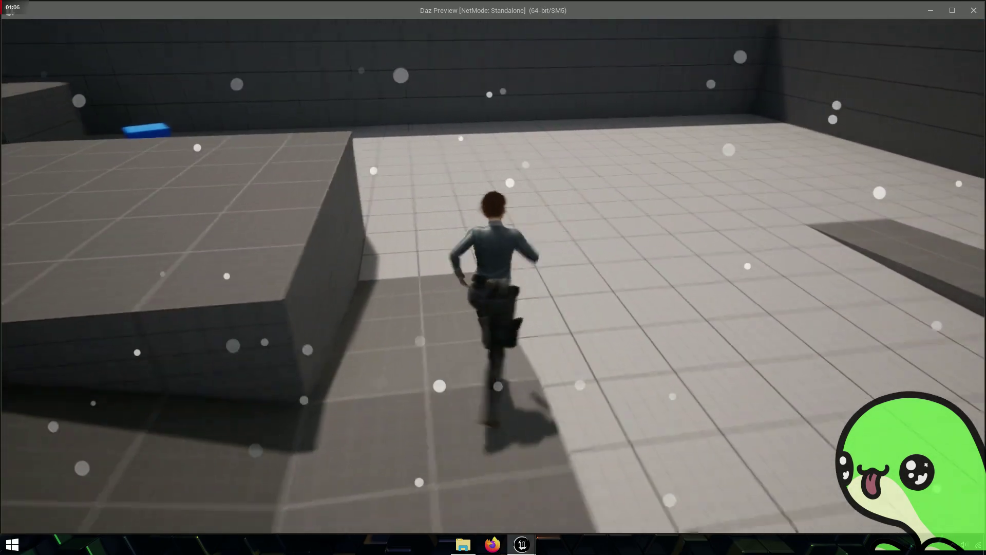
key("d")
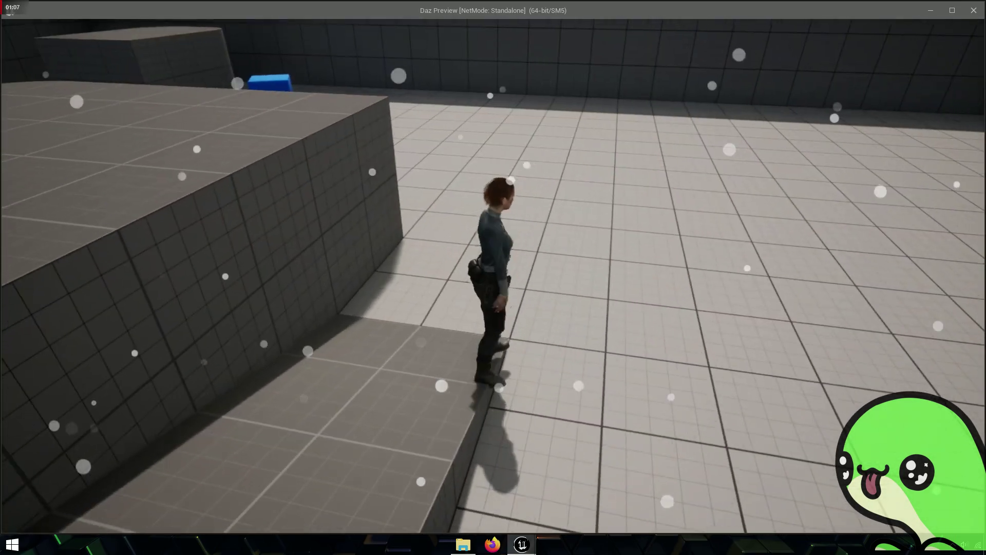